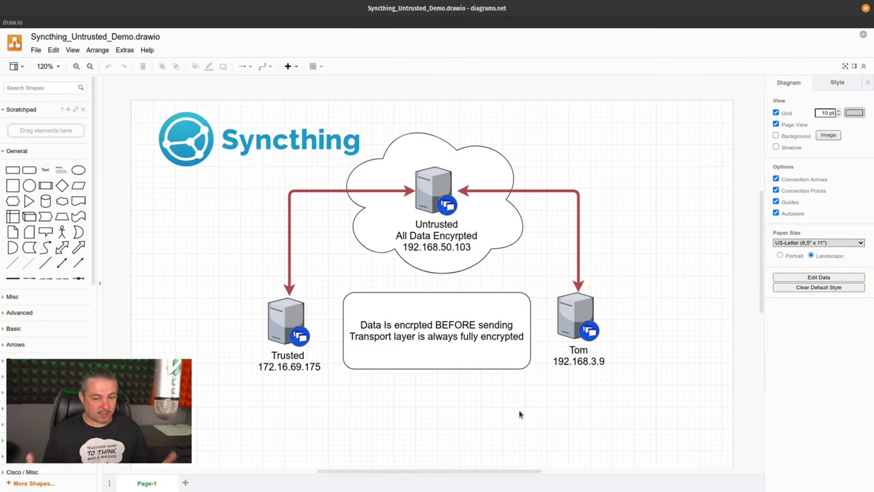
Step: Point out the right-hand, Trusted and Untrusted servers in the diagram, then switch to the Syncthing dashboard
click(579, 301)
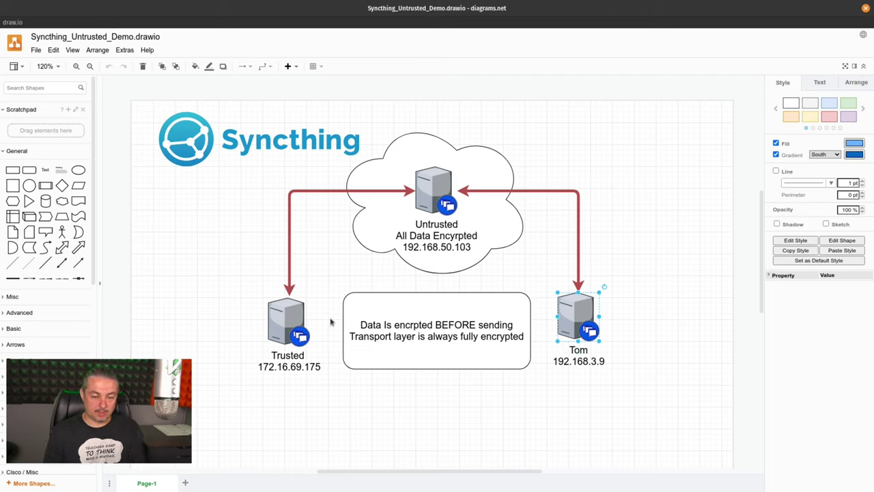
click(290, 317)
click(437, 206)
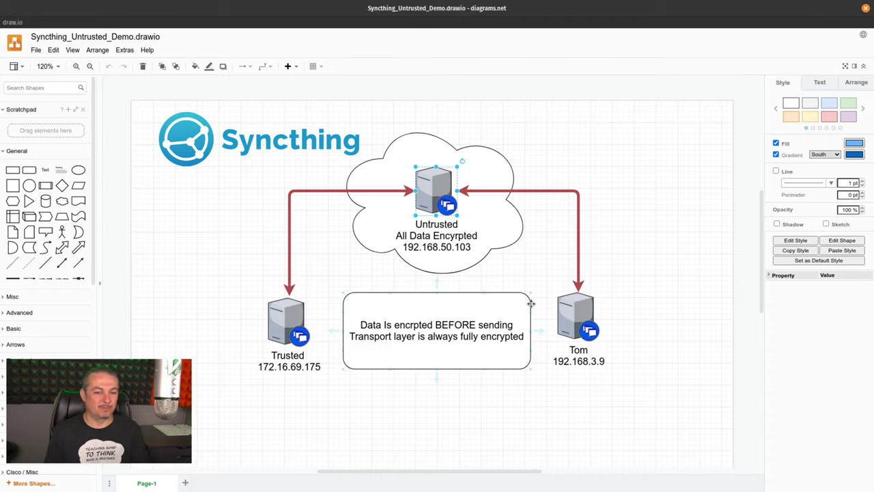
key(alt+Tab)
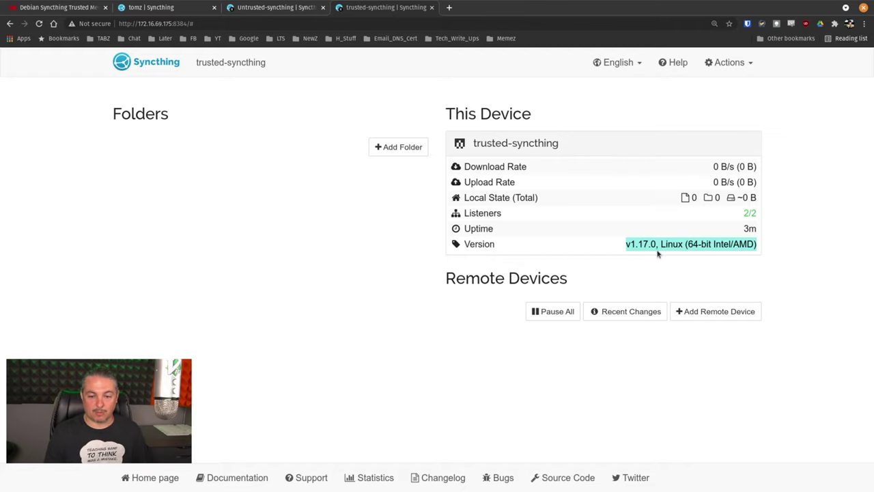
Step: Return to the Syncthing_Untrusted_Demo.drawio diagram window
key(super)
click(467, 326)
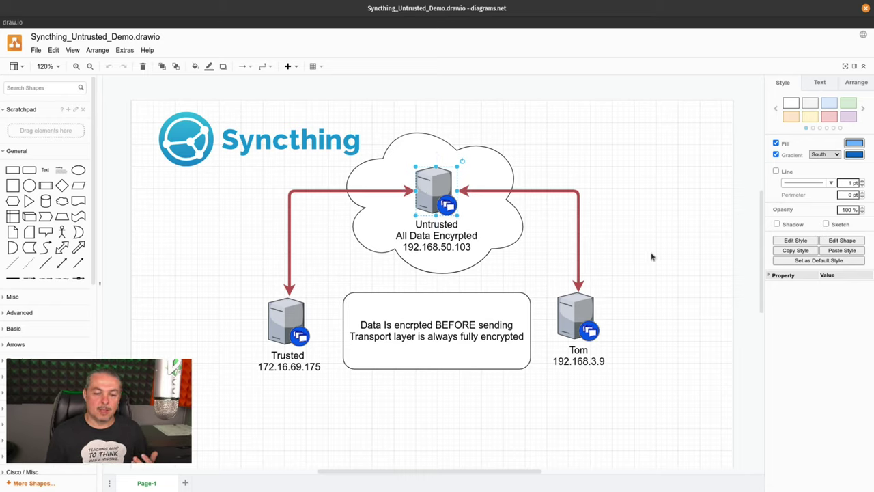
click(654, 258)
click(593, 312)
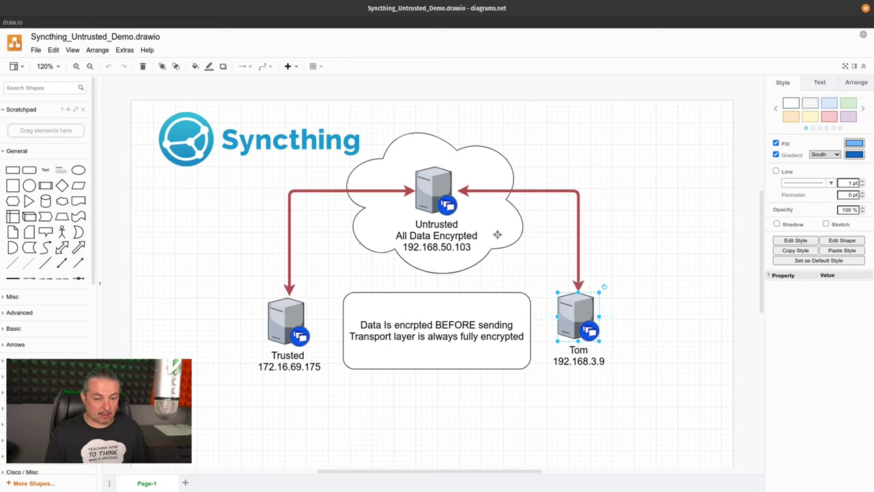
click(437, 192)
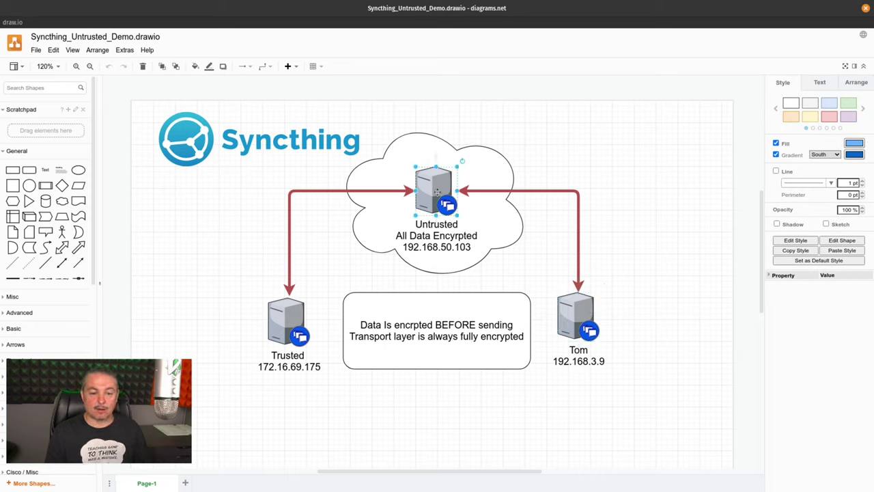
click(627, 244)
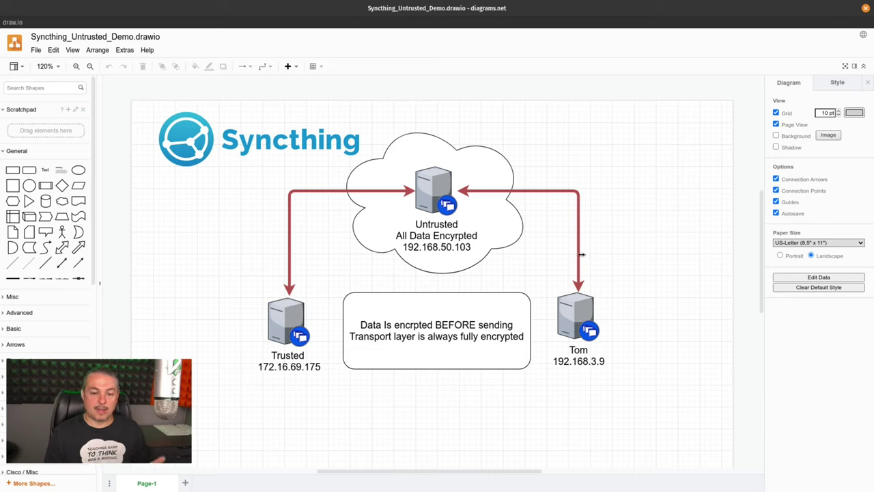
click(567, 328)
click(280, 336)
click(436, 178)
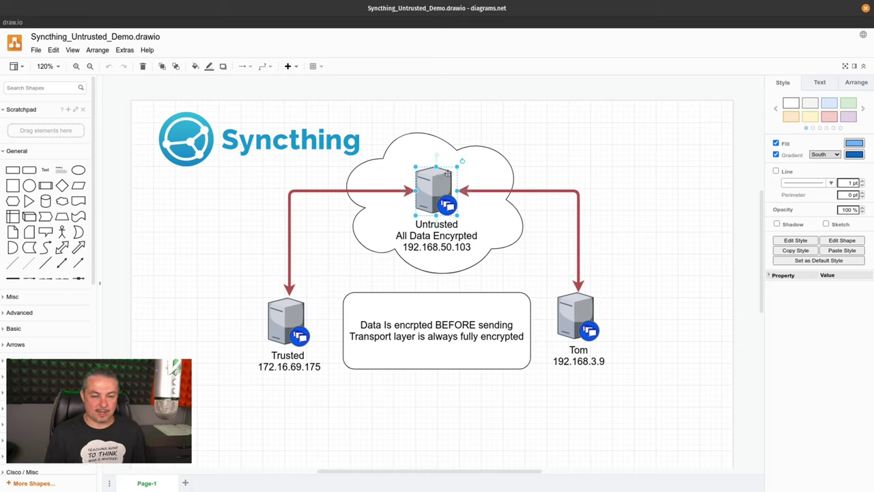
click(646, 214)
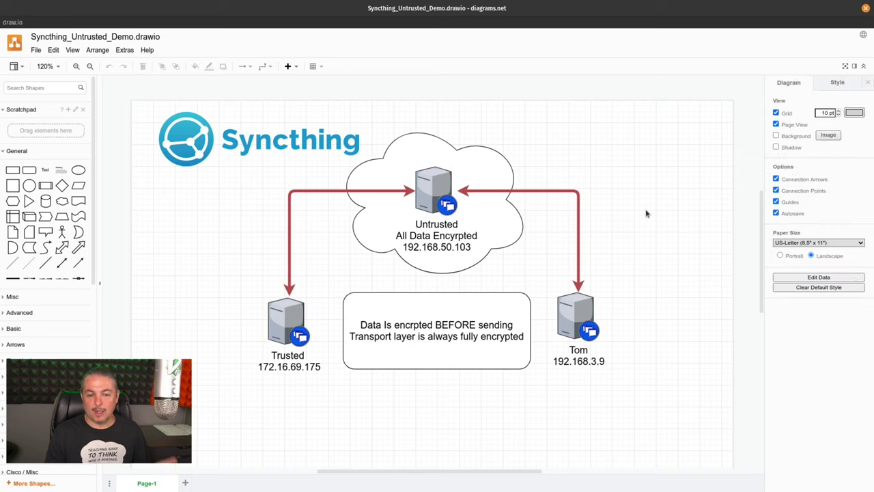
click(580, 314)
click(286, 323)
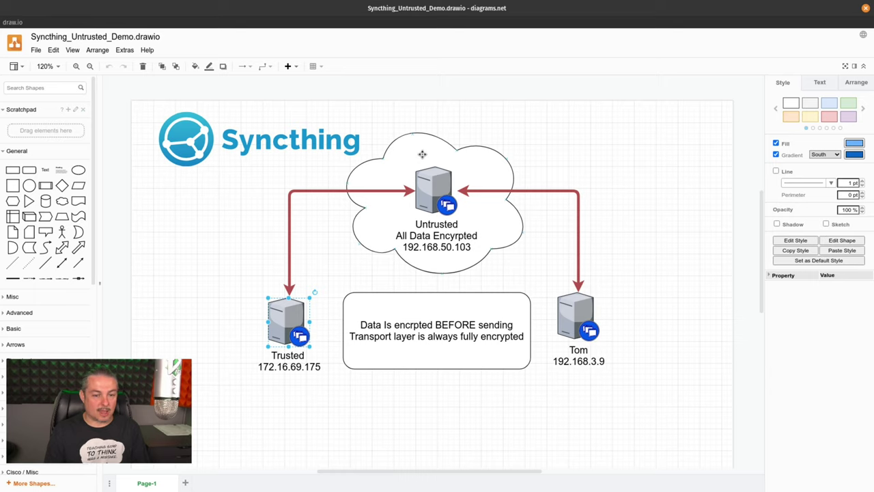
click(433, 187)
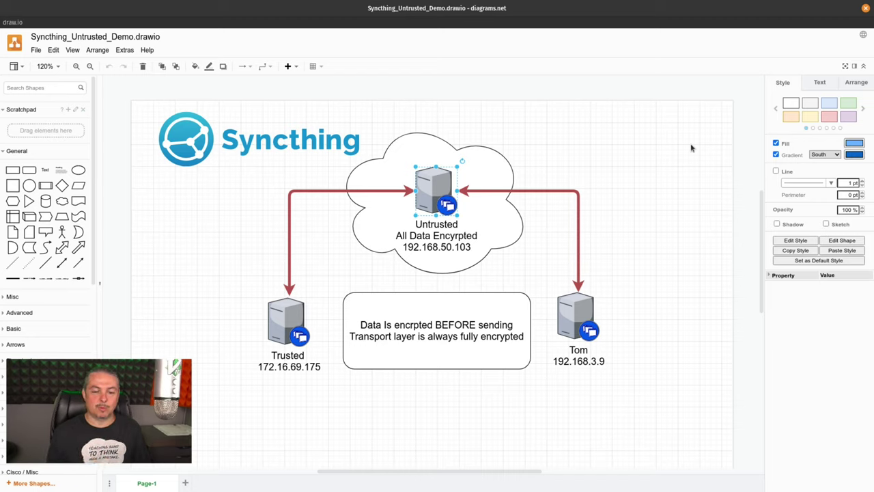
click(571, 311)
click(278, 313)
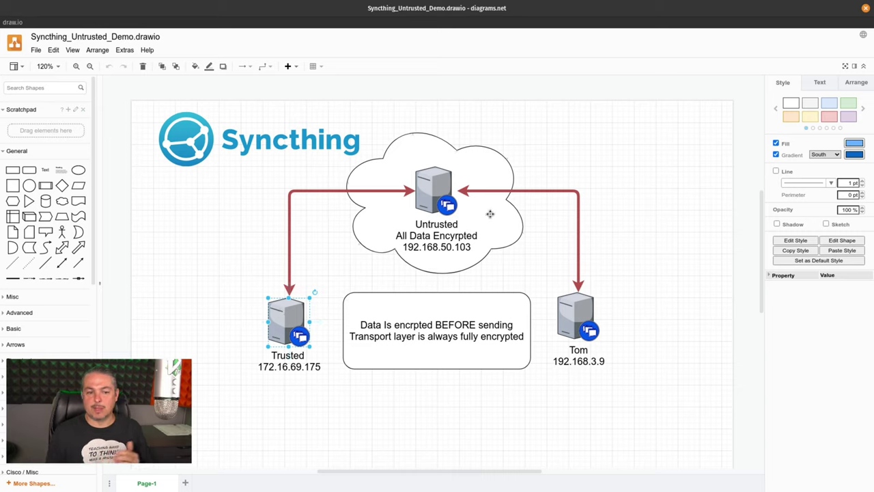
click(450, 194)
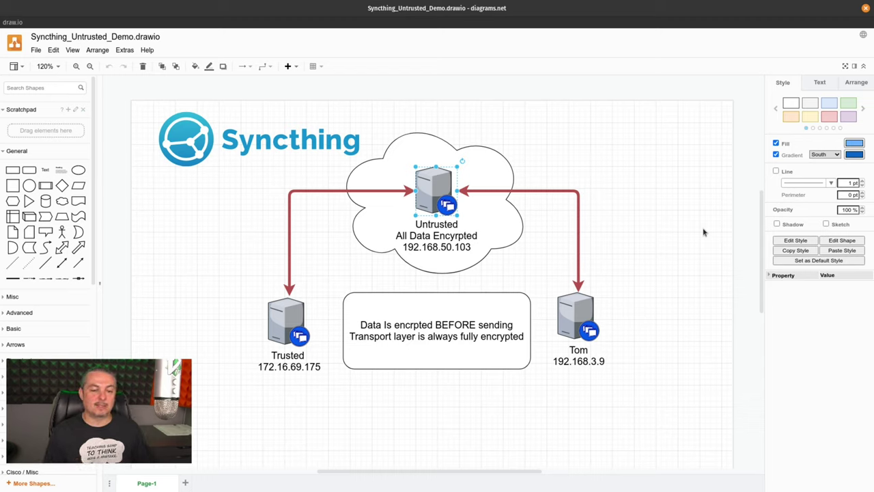
click(575, 166)
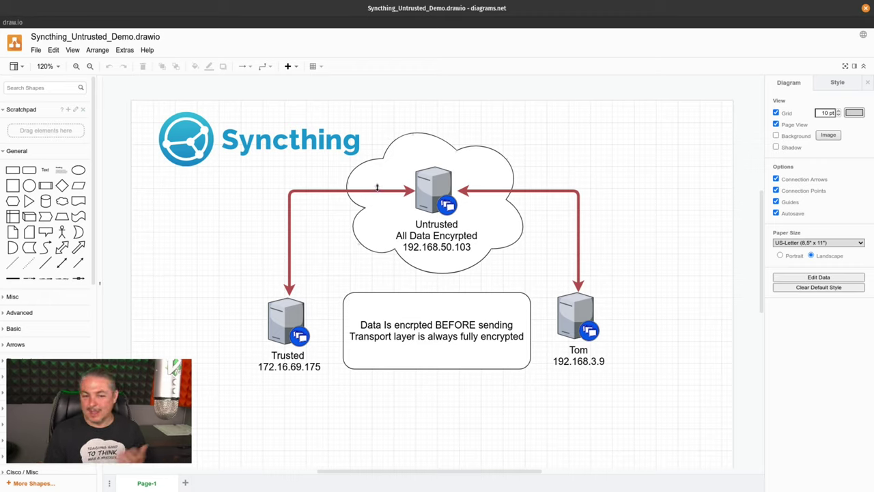
click(377, 188)
click(588, 135)
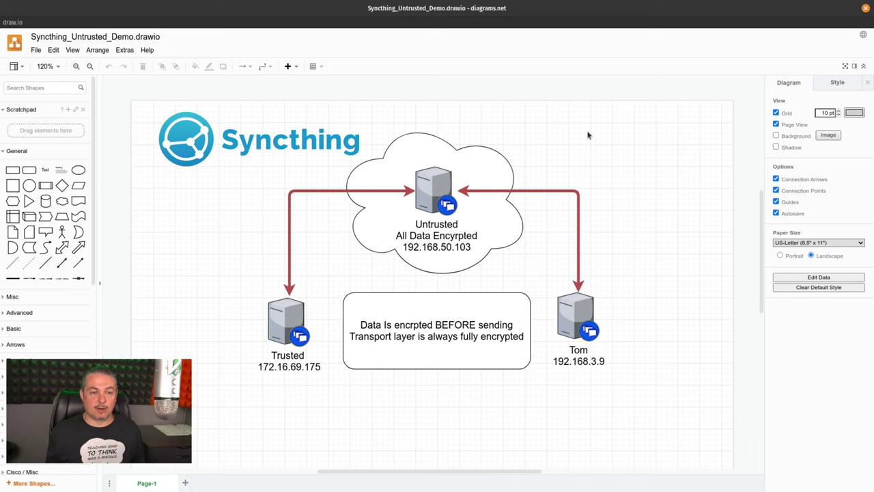
click(434, 188)
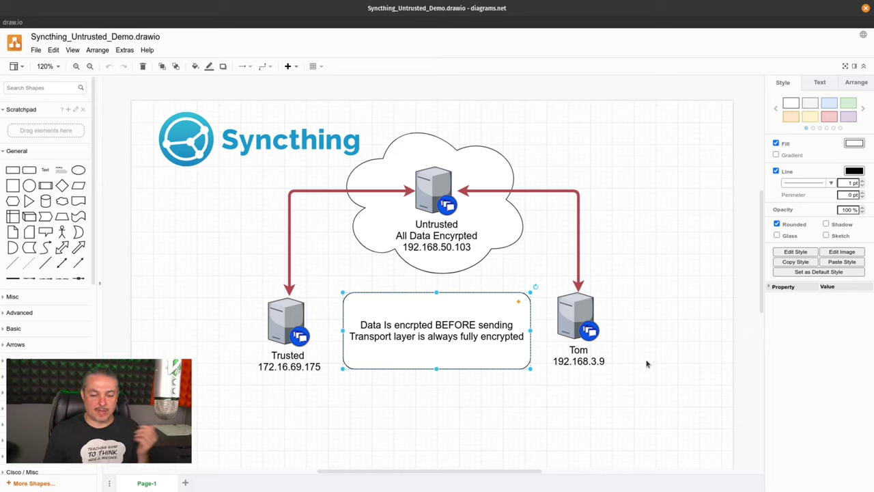
Step: Point out the right-hand and Trusted servers and the red connector, then bring up the trusted-syncthing dashboard
click(586, 323)
click(291, 313)
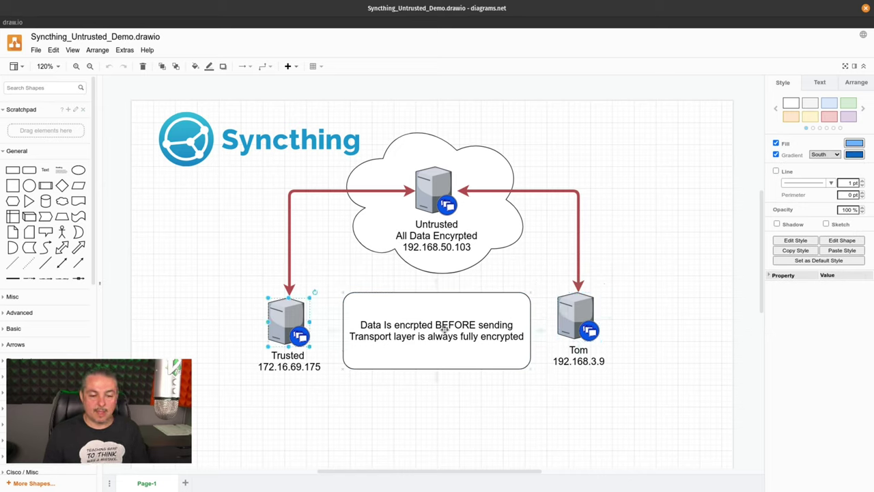
click(640, 180)
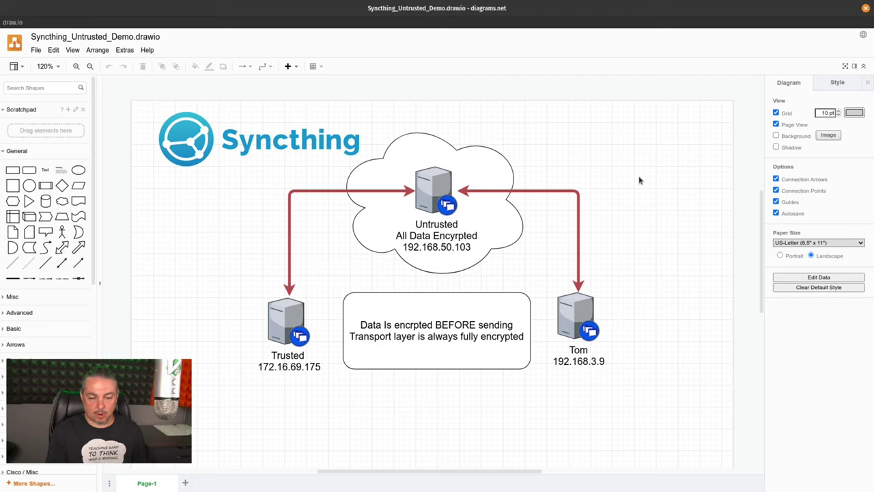
click(527, 191)
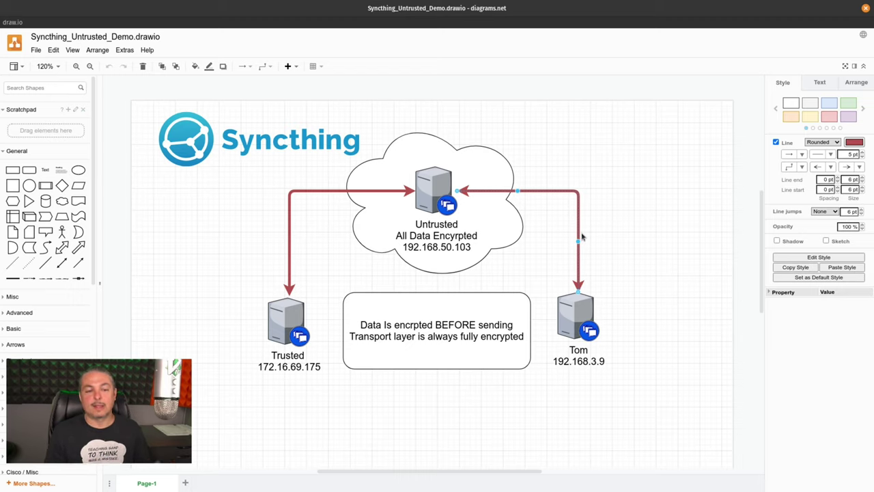
click(621, 198)
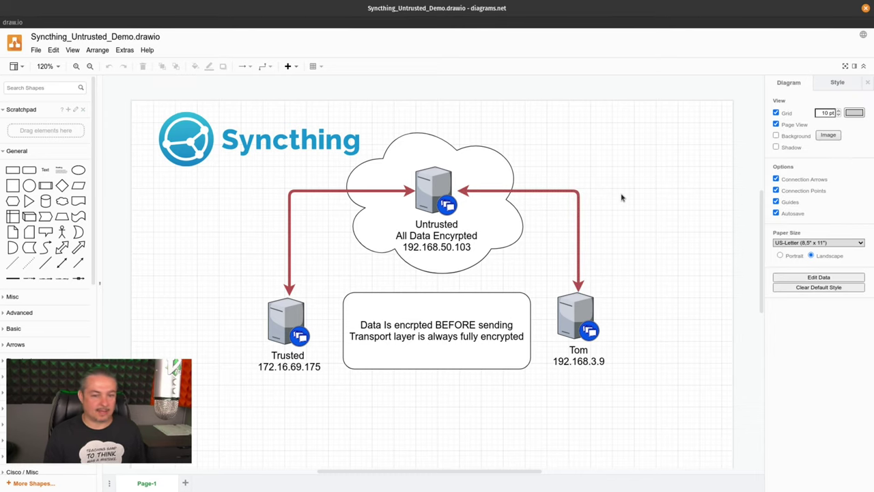
key(super)
click(567, 166)
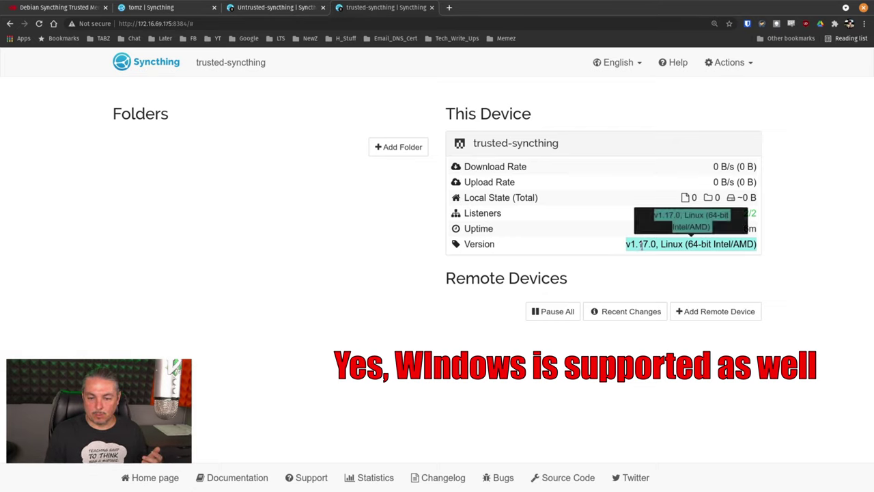
Step: Compare the Untrusted-syncthing, trusted-syncthing and local dashboards, ending on the local 127.0.0.1:8384 node
click(690, 258)
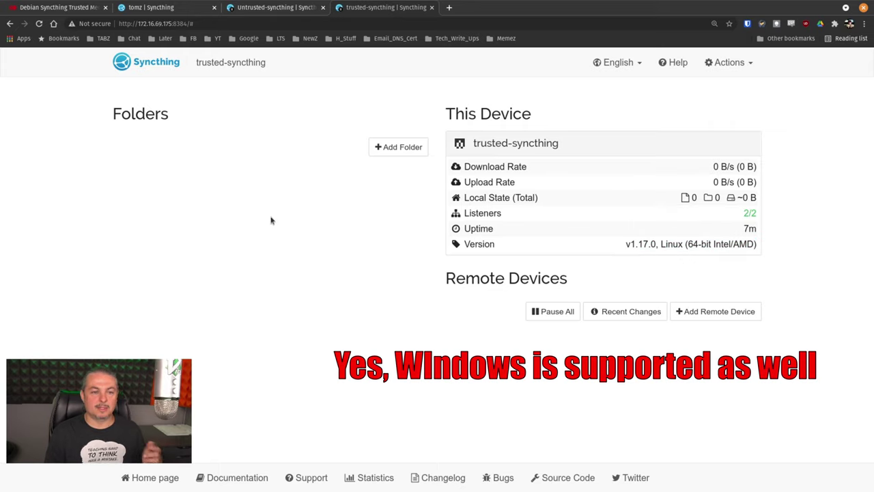
click(295, 7)
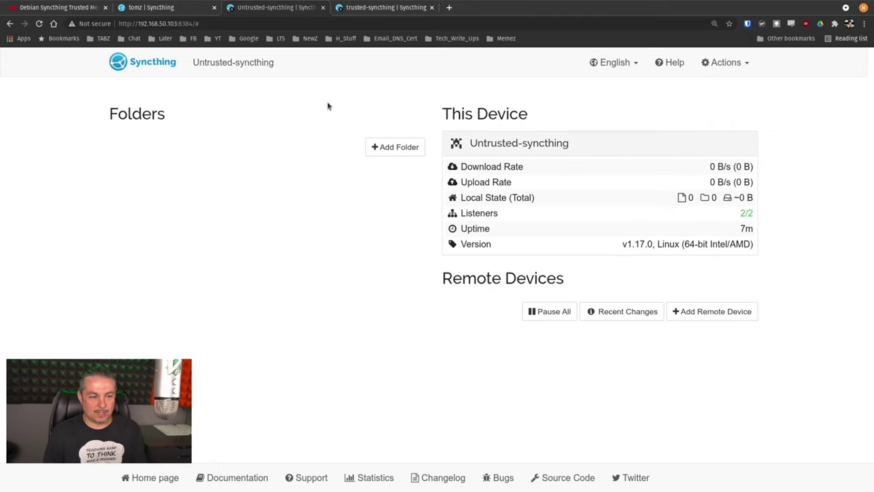
click(193, 5)
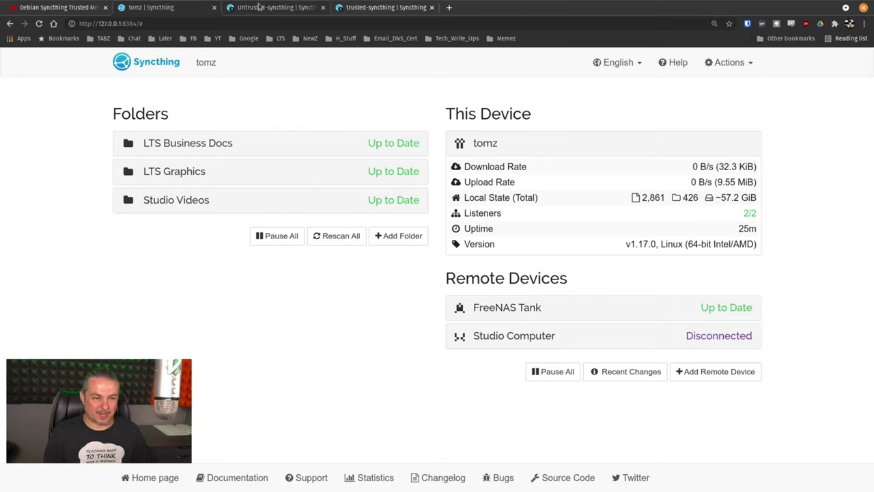
click(260, 7)
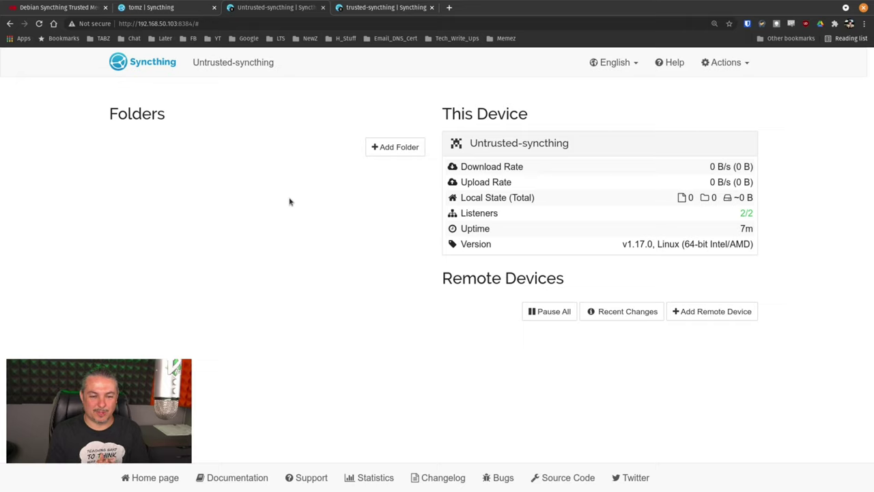
click(365, 6)
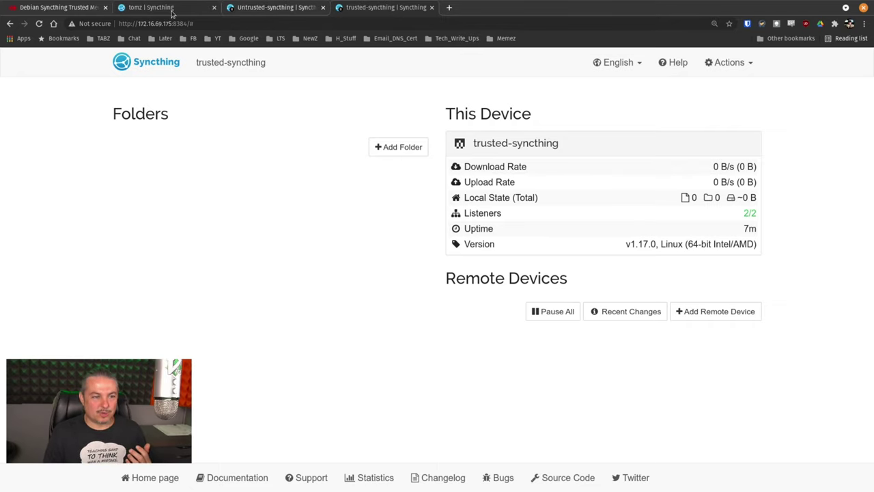
click(171, 13)
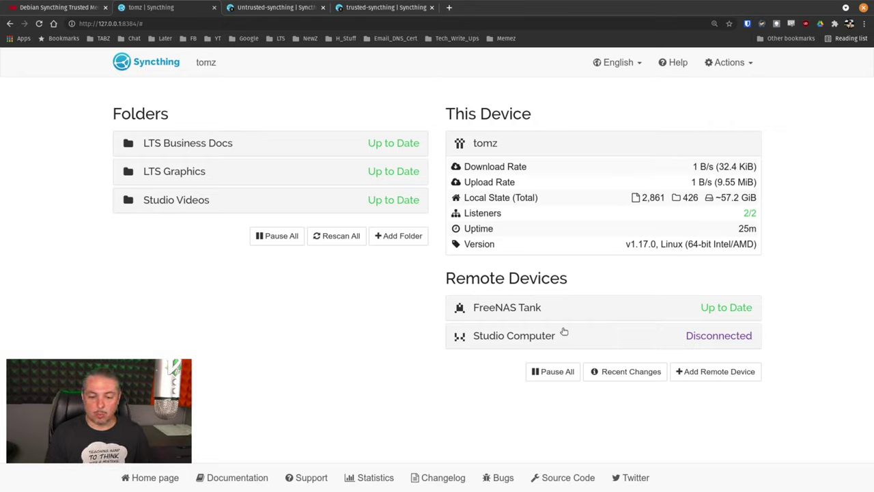
Step: Start a new remote device on tomz with address tcp://192.168.50.103:22000, marked Untrusted
click(704, 376)
click(284, 170)
click(351, 128)
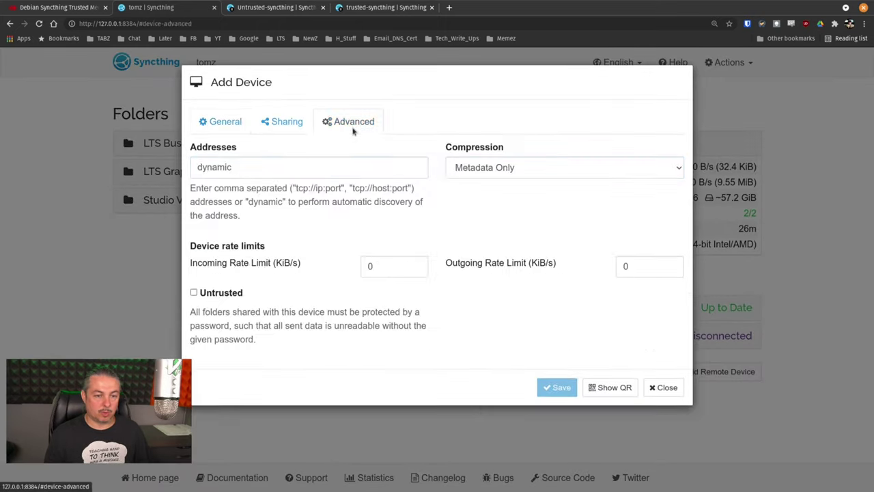
click(293, 166)
double_click(293, 167)
text(tcp://192.168.50.103:22000)
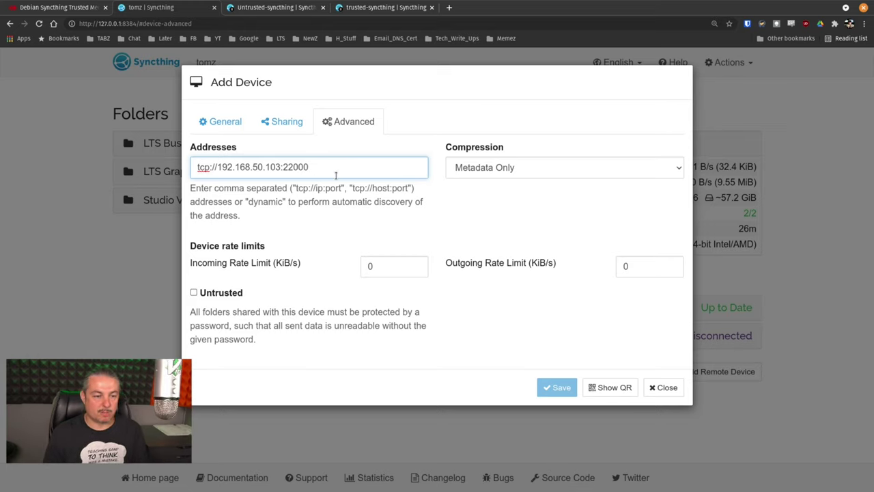
click(218, 298)
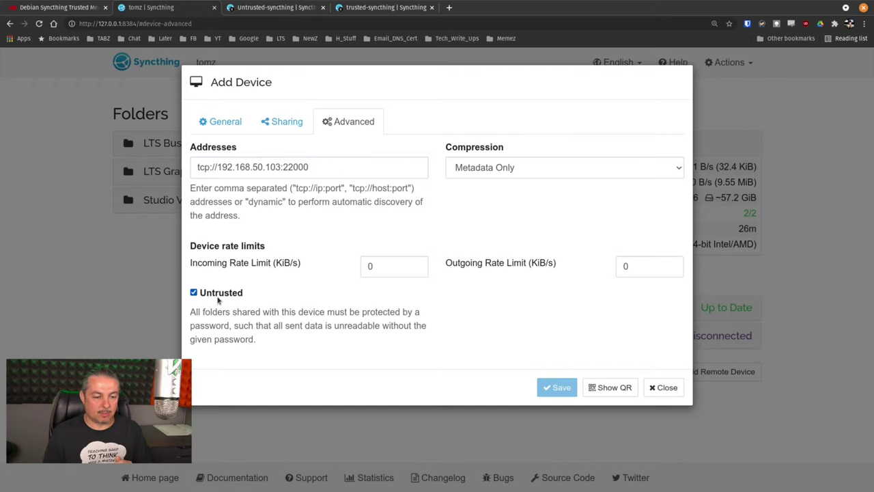
click(240, 120)
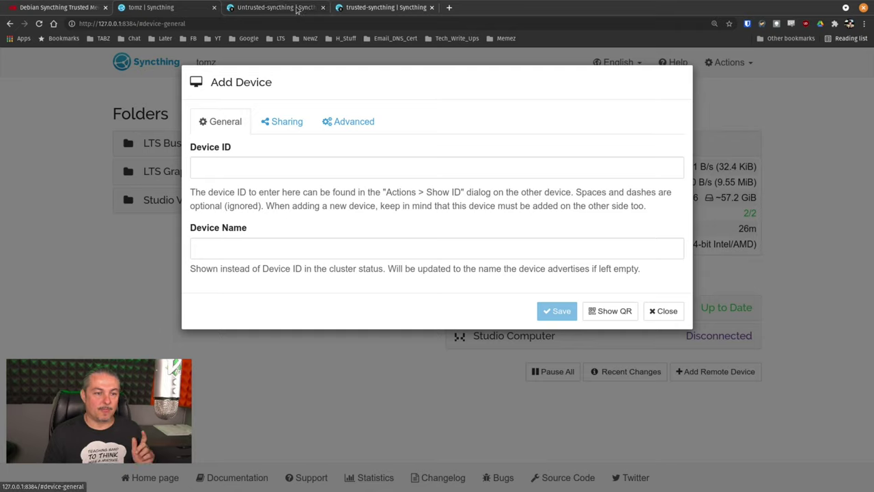
Step: Copy the untrusted node's device ID from its Show ID window
click(276, 8)
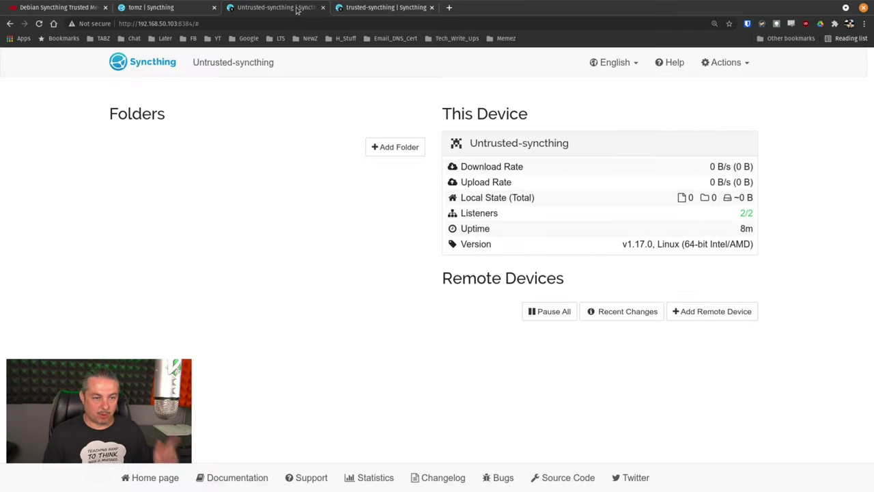
click(707, 63)
click(707, 104)
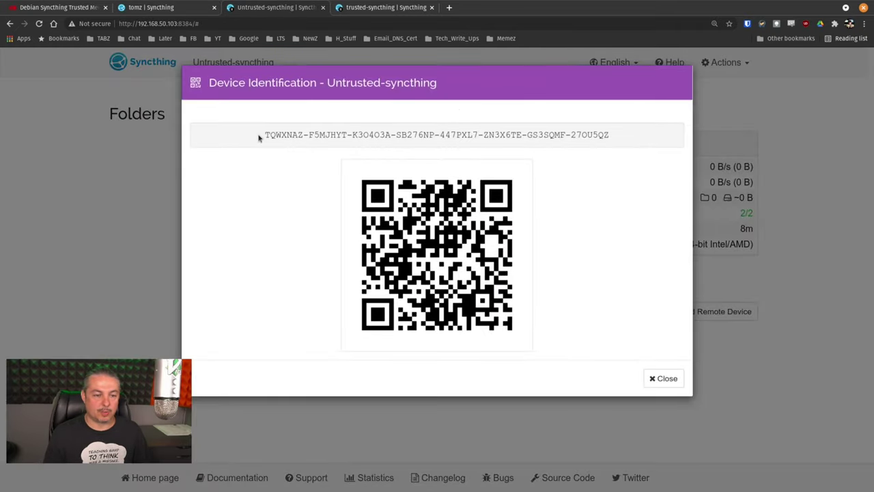
drag(266, 134, 635, 135)
right_click(570, 130)
click(586, 140)
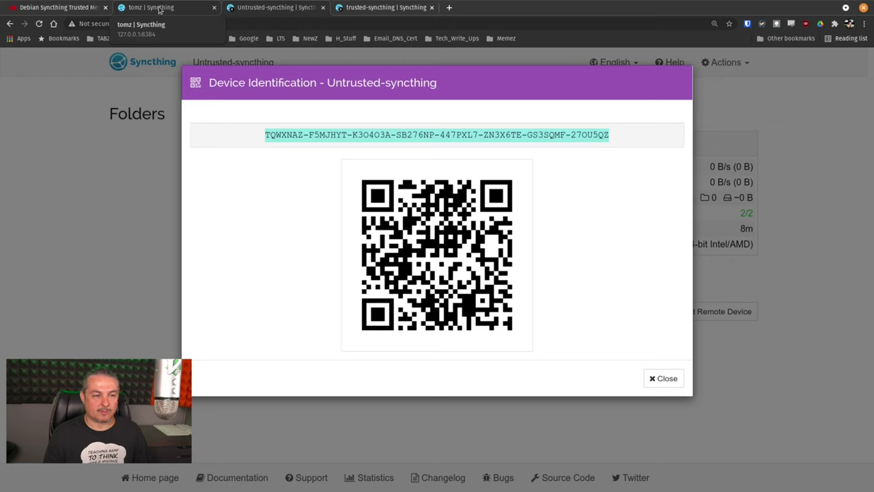
Step: Paste that ID into tomz's Add Device form, name it 'Do Not Trust This Node', and save
click(161, 5)
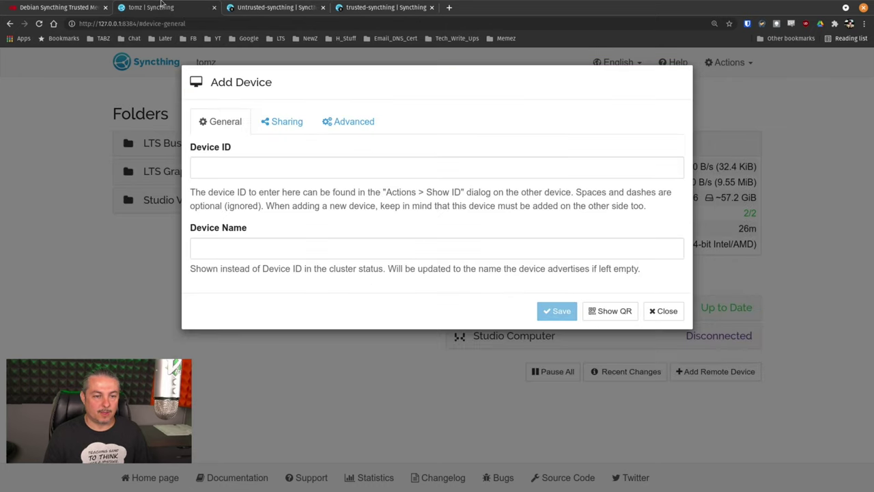
click(329, 163)
key(ctrl+v)
click(262, 249)
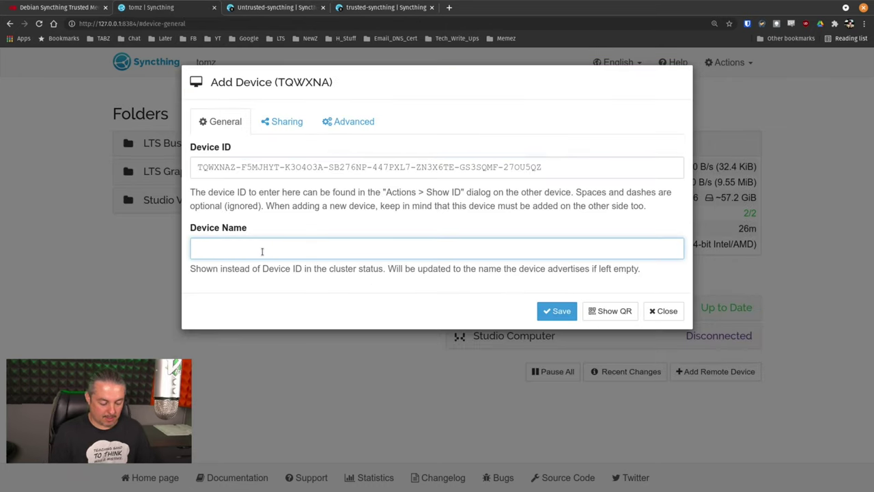
text(D)
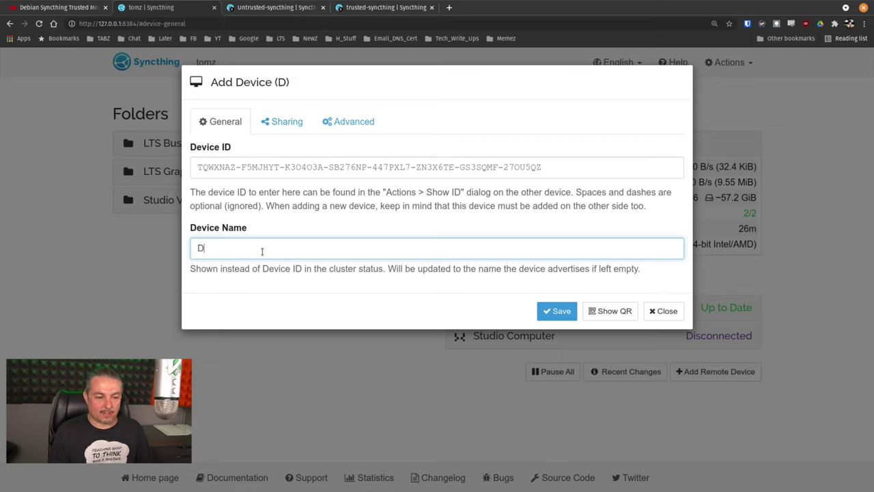
text(o Not)
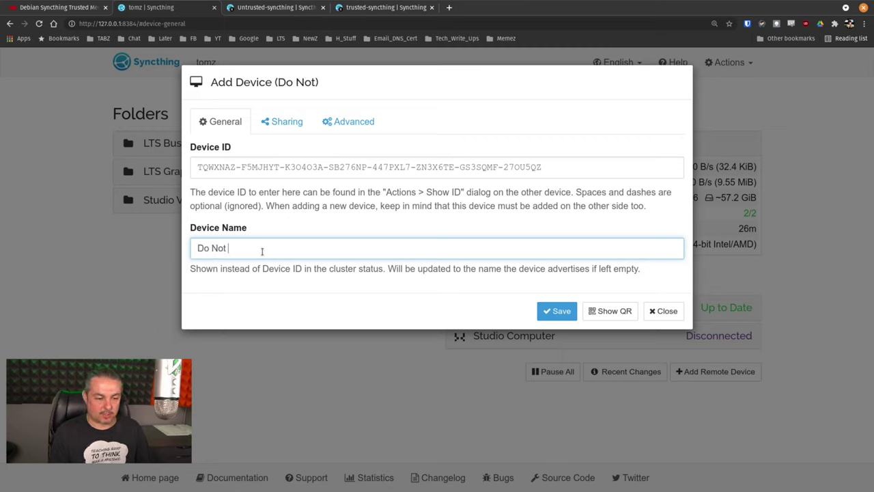
text( Trust T)
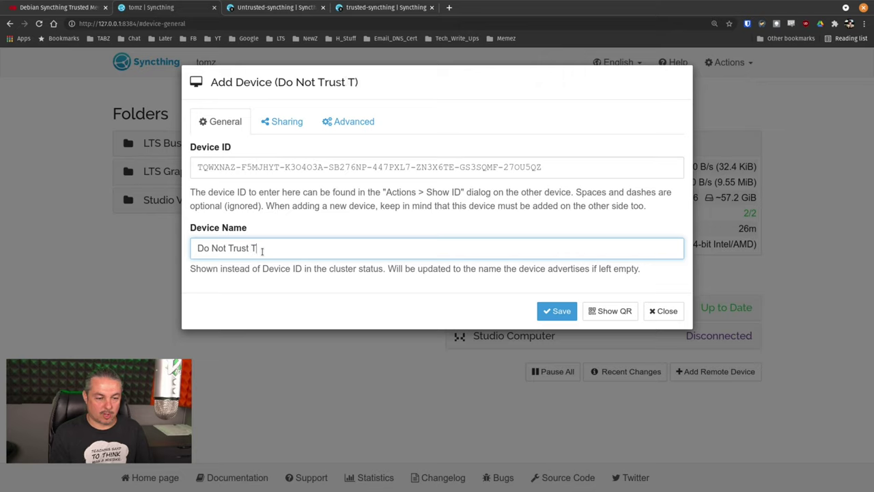
text(his Node)
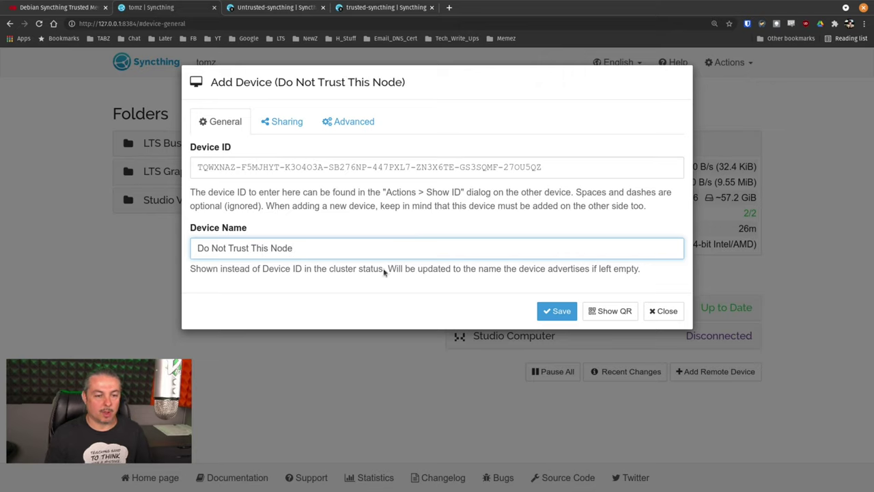
click(342, 122)
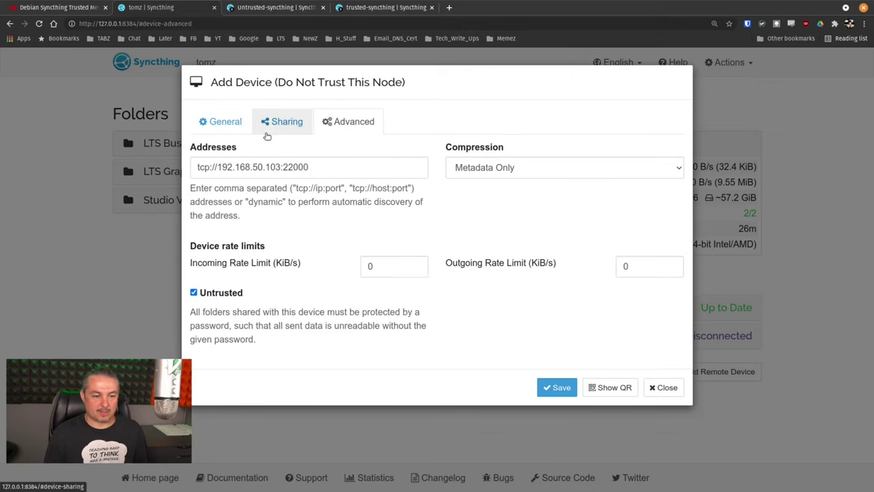
click(220, 129)
click(550, 312)
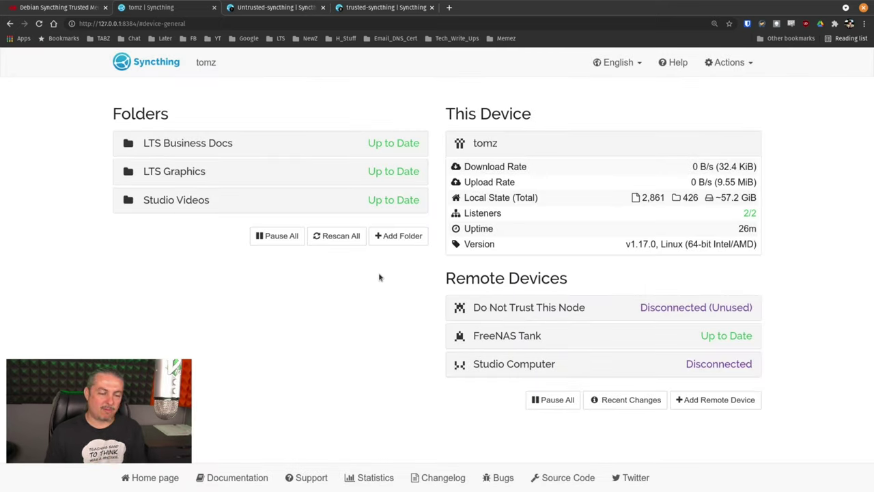
Step: Add a folder labelled TheDataToEncrypt with path /home/lawrencet/Untrusted-Testing/
click(401, 237)
click(266, 165)
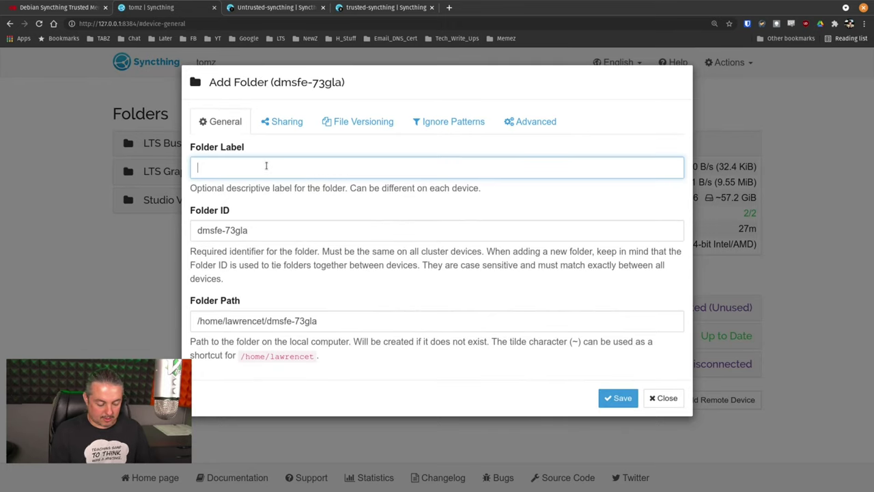
text(TheData)
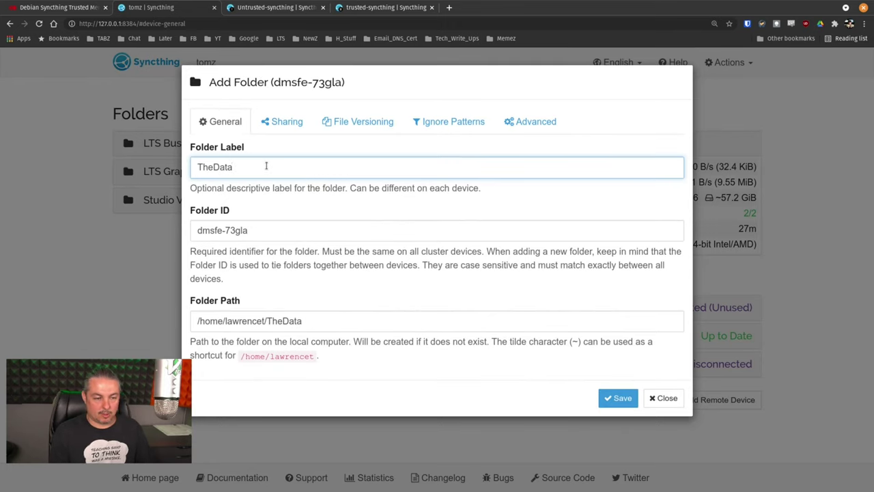
text(ToEncru)
key(BackSpace)
text(p)
text(pt)
click(360, 323)
text(U)
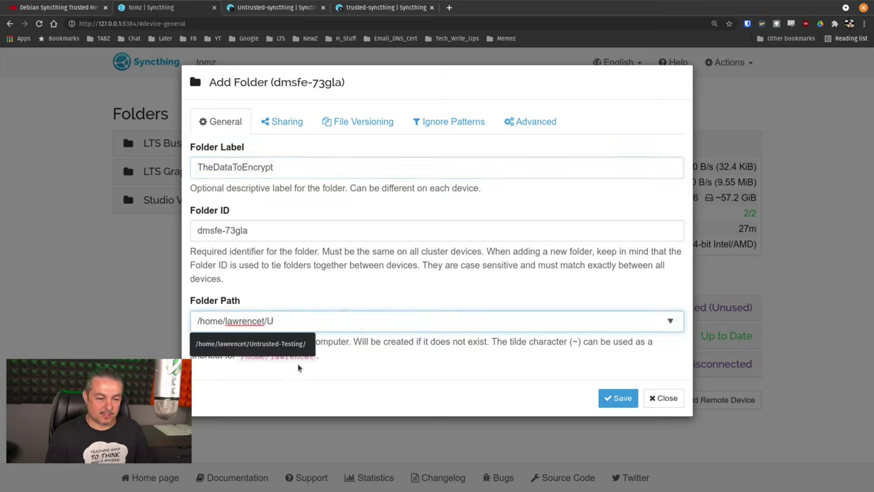
click(311, 343)
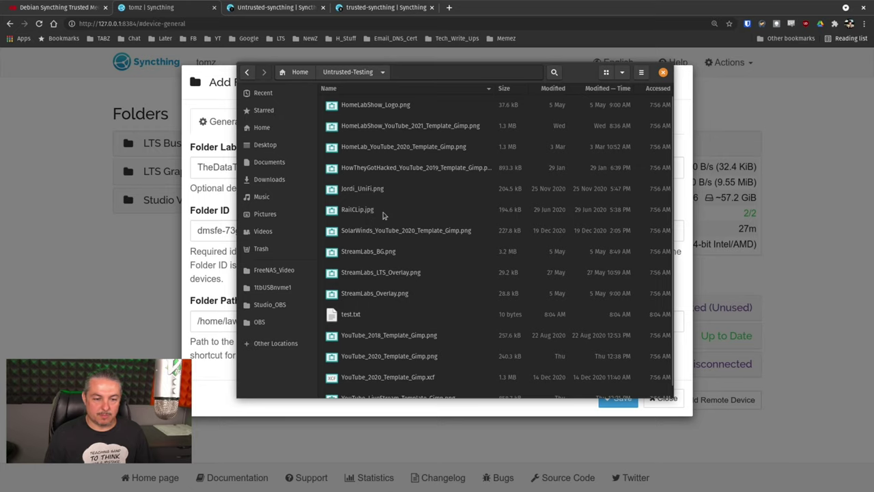
Step: Look over the Untrusted-Testing files, such as test.txt and YouTube_2018_Template_Gimp.png, then close the file window
scroll(383, 216, down, 1)
click(357, 305)
click(389, 332)
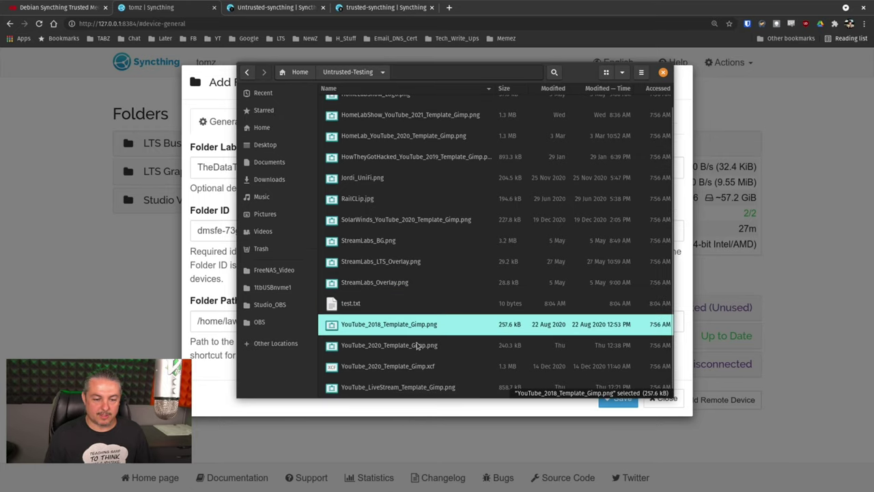
scroll(418, 347, up, 1)
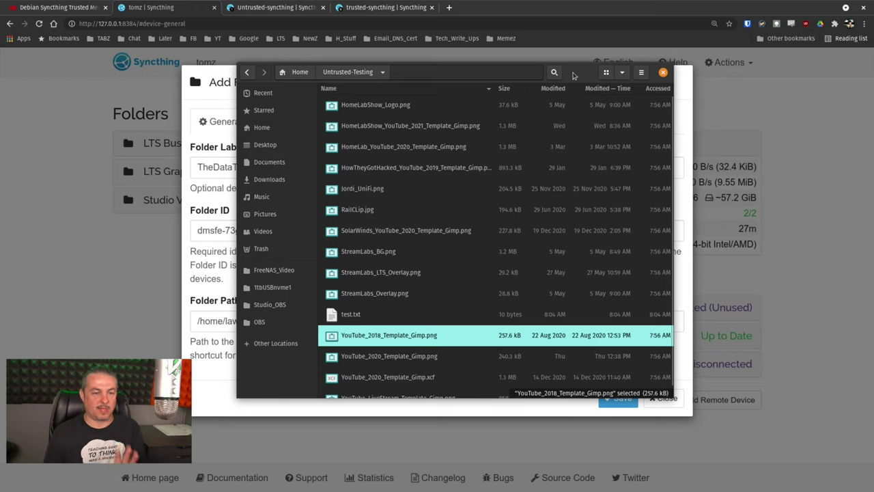
drag(574, 75, 425, 118)
key(Escape)
click(378, 234)
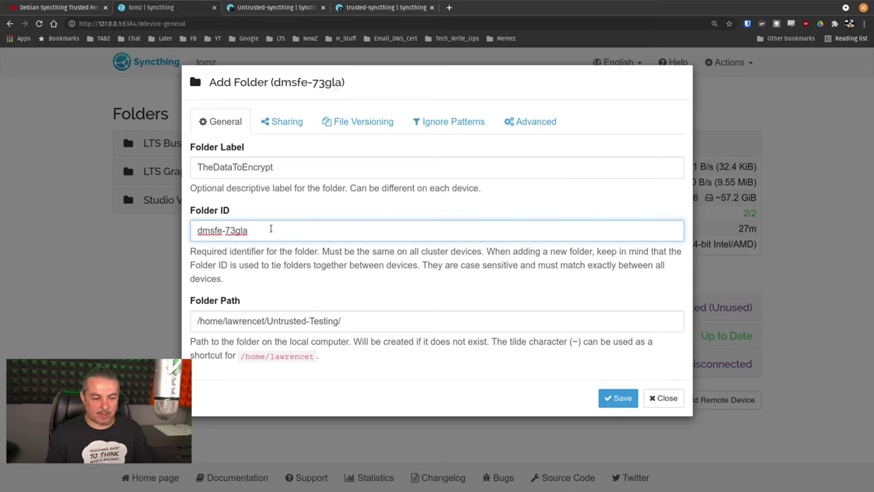
Step: Replace the generated folder ID with test-data
key(ctrl+shift+Left)
key(ctrl+shift+Left)
key(ctrl+shift+Left)
text(test-data)
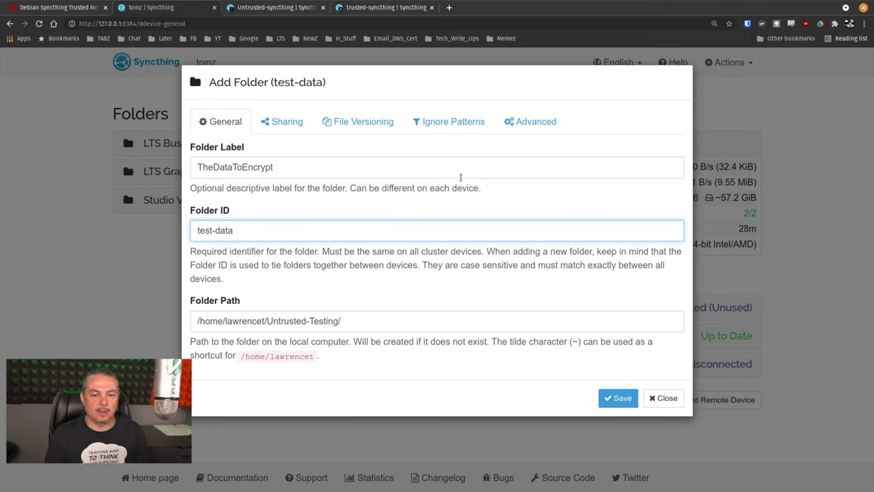
Step: Share the folder with Do Not Trust This Node, protected by an encryption password shown in plain text
click(271, 124)
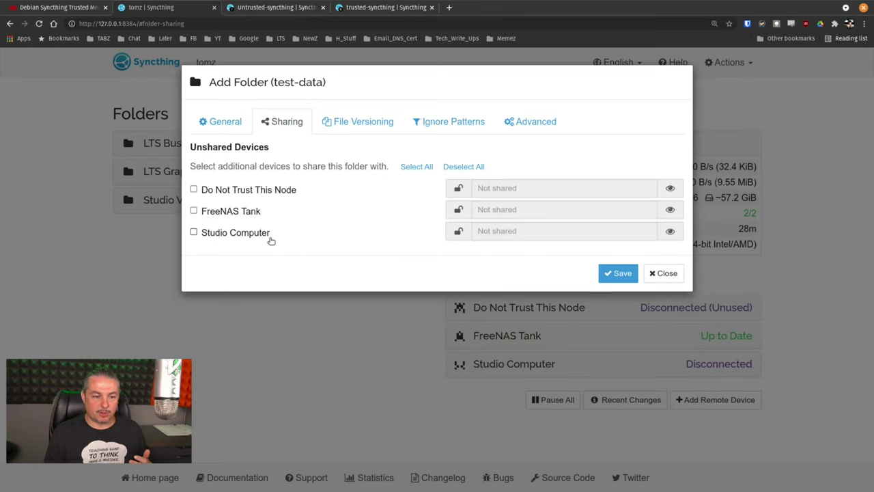
click(269, 195)
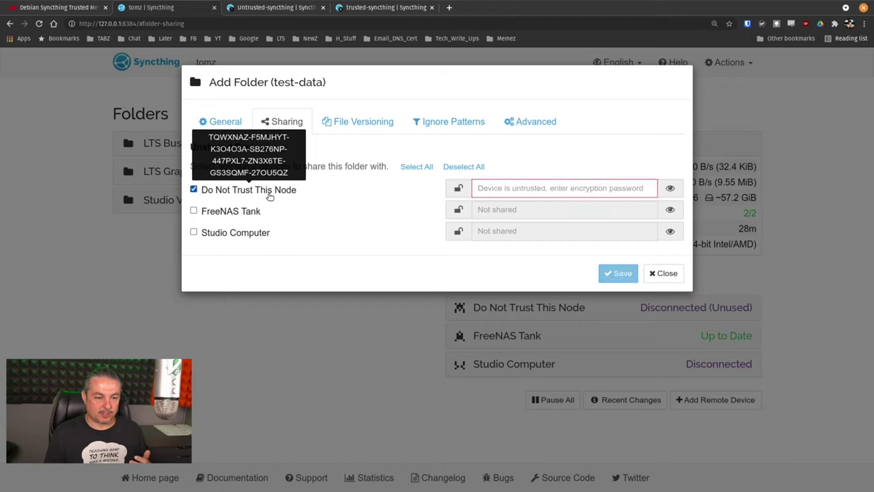
click(513, 192)
text(test)
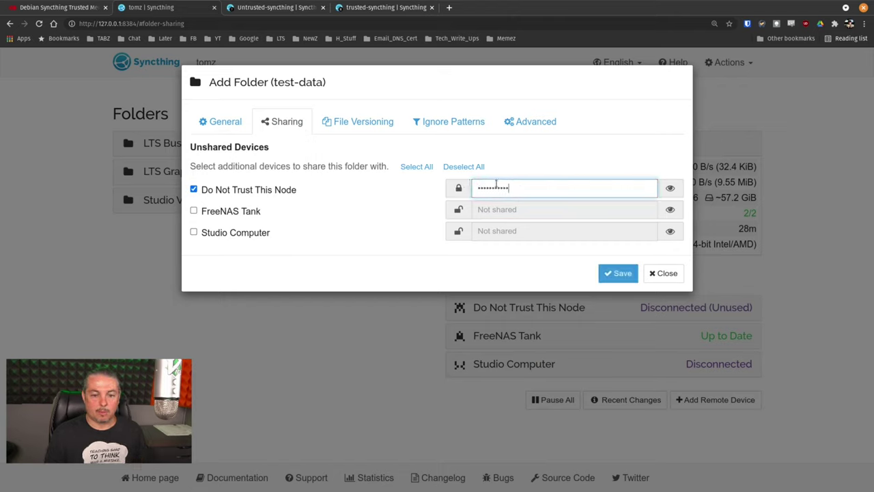
click(670, 188)
click(602, 188)
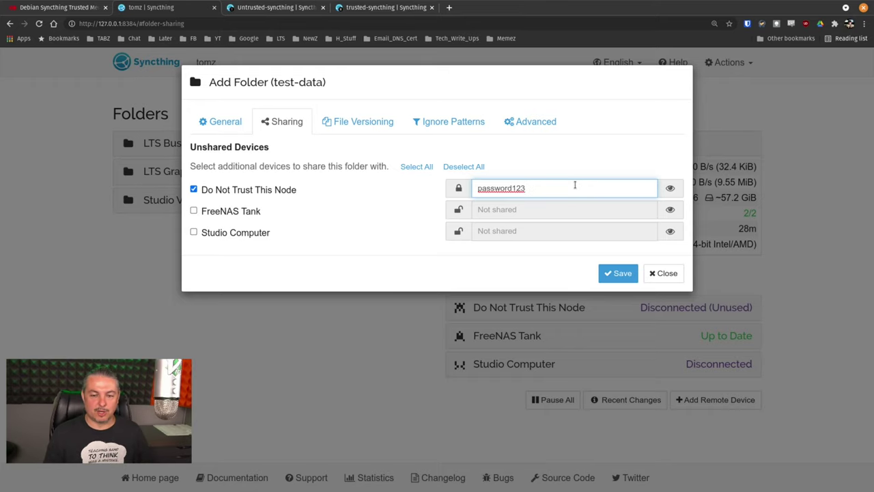
double_click(571, 189)
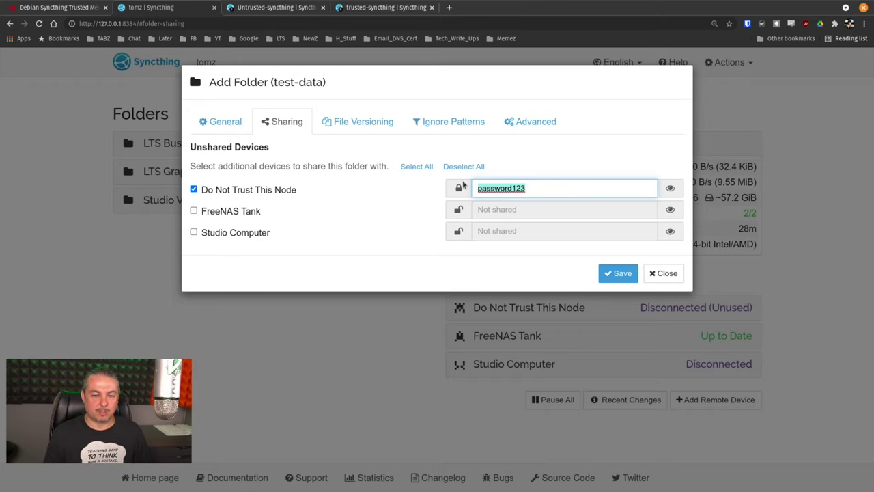
Step: Recheck the folder path, then save the encrypted TheDataToEncrypt folder
click(215, 121)
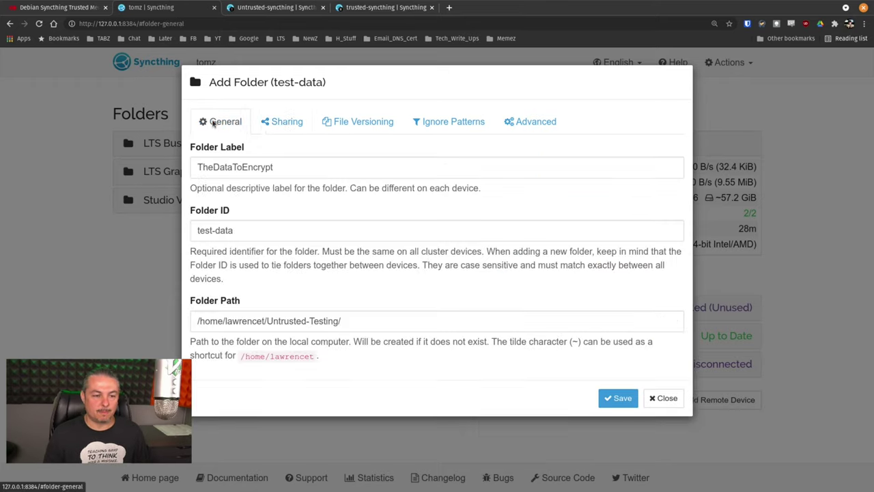
click(345, 321)
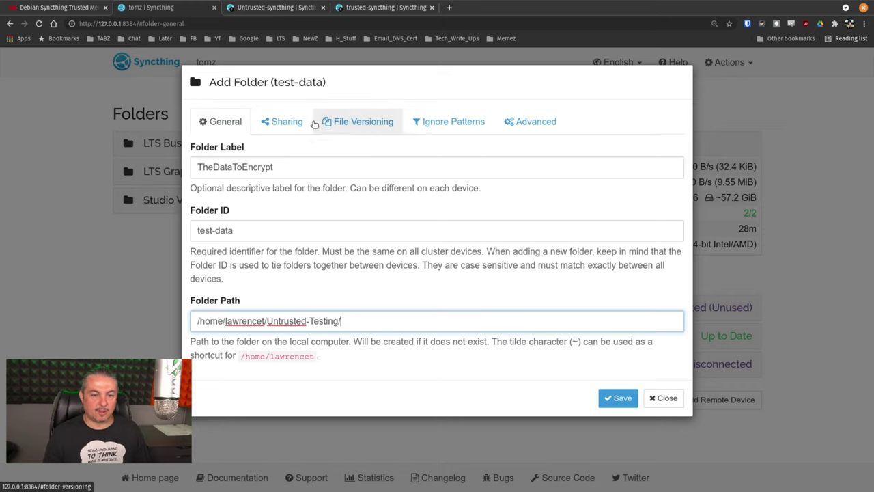
click(270, 123)
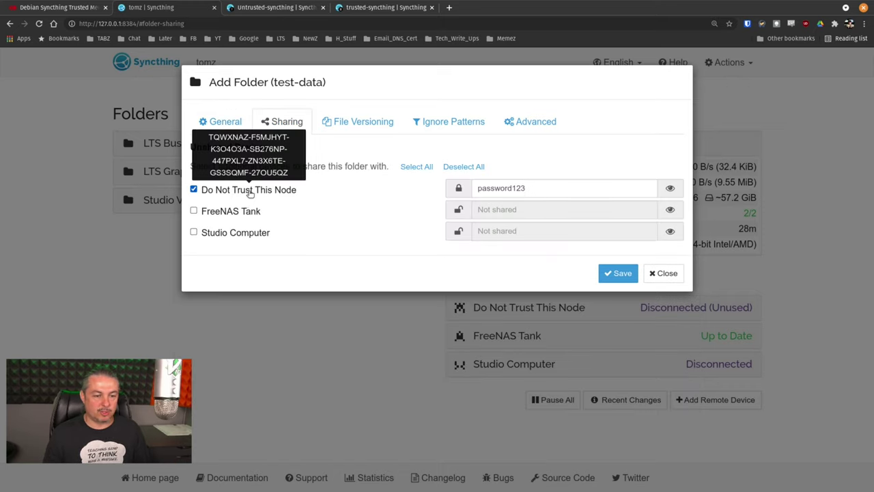
click(619, 277)
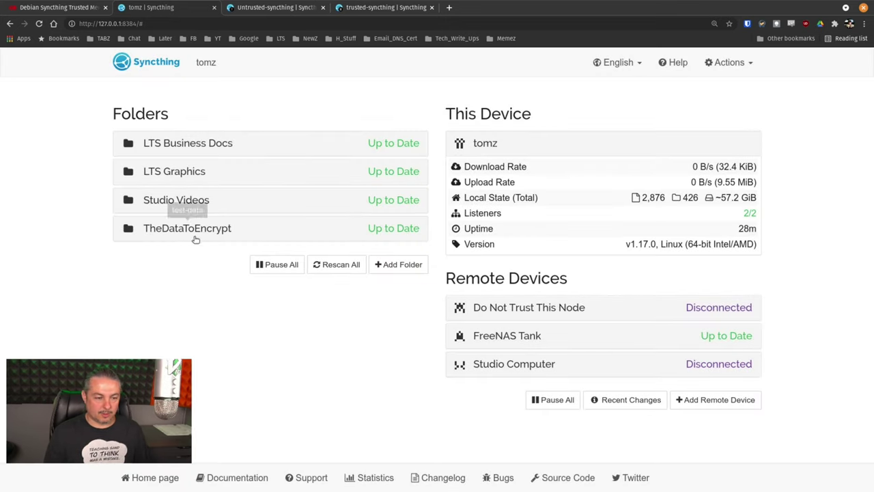
Step: Review TheDataToEncrypt and Do Not Trust This Node details on tomz, then go to the Untrusted-syncthing page
click(194, 234)
click(194, 234)
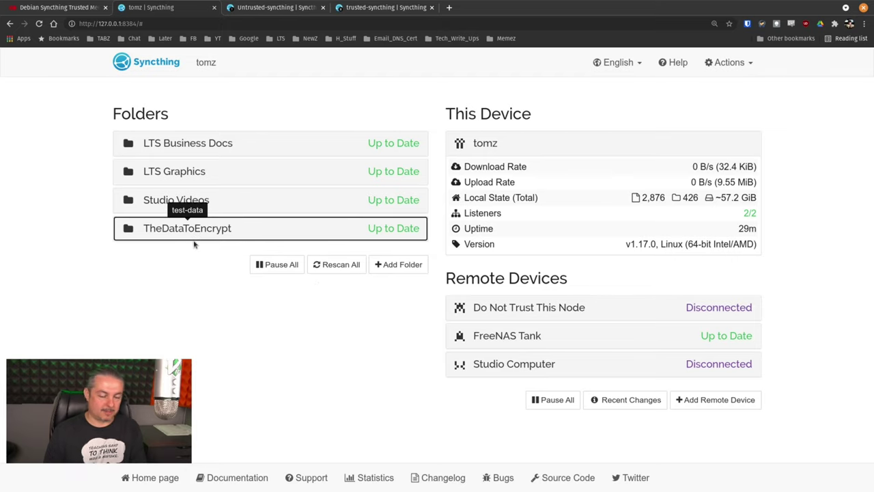
click(617, 314)
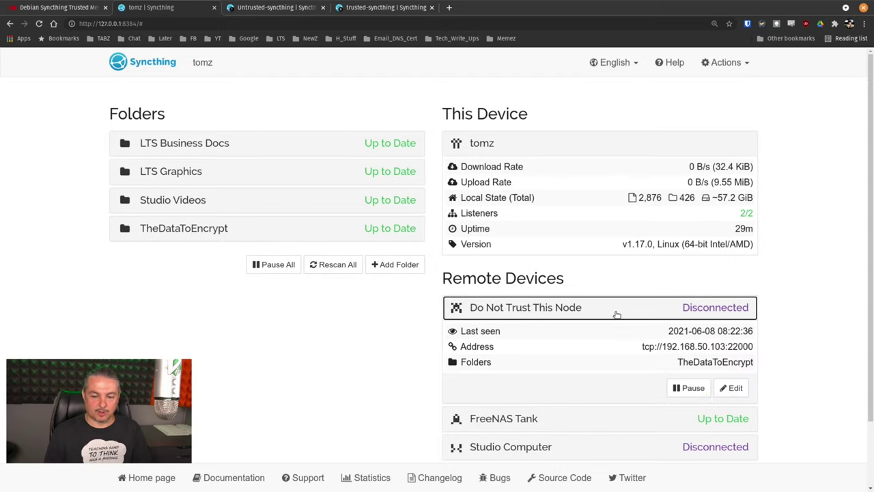
click(617, 314)
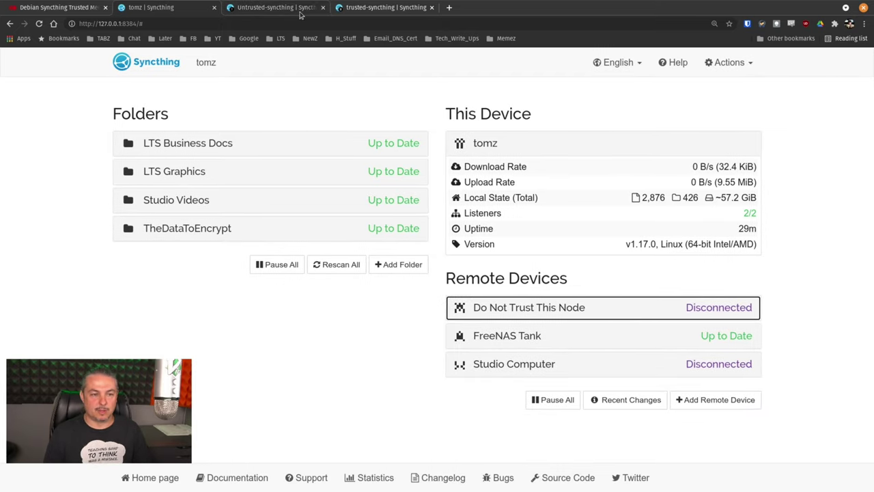
click(273, 7)
Step: Close the Device Identification dialog and accept tomz as a remote device on the untrusted node
click(658, 368)
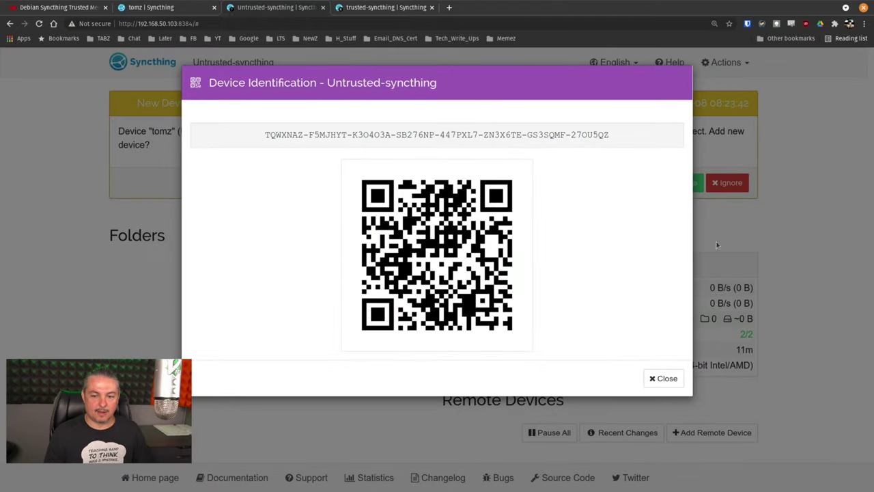
click(663, 378)
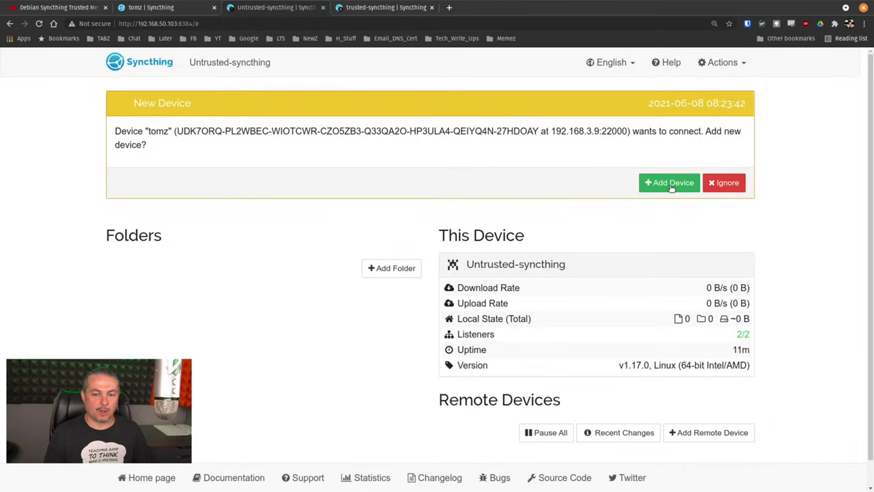
click(671, 183)
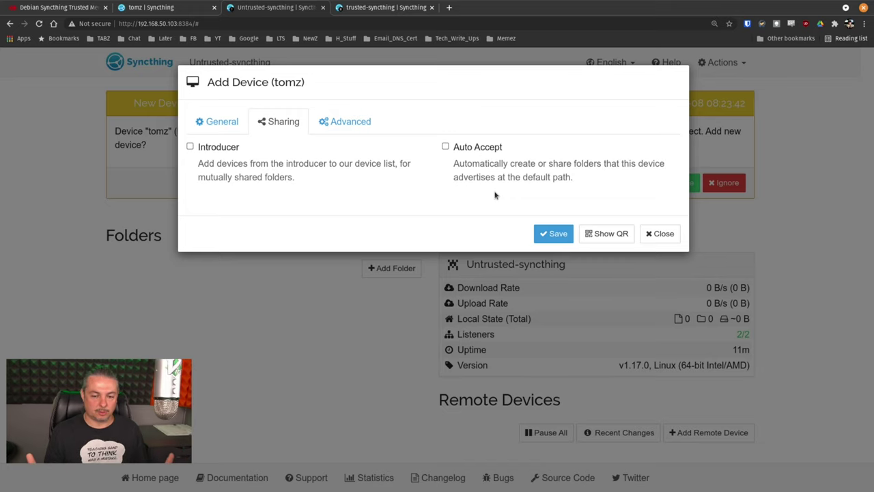
click(220, 127)
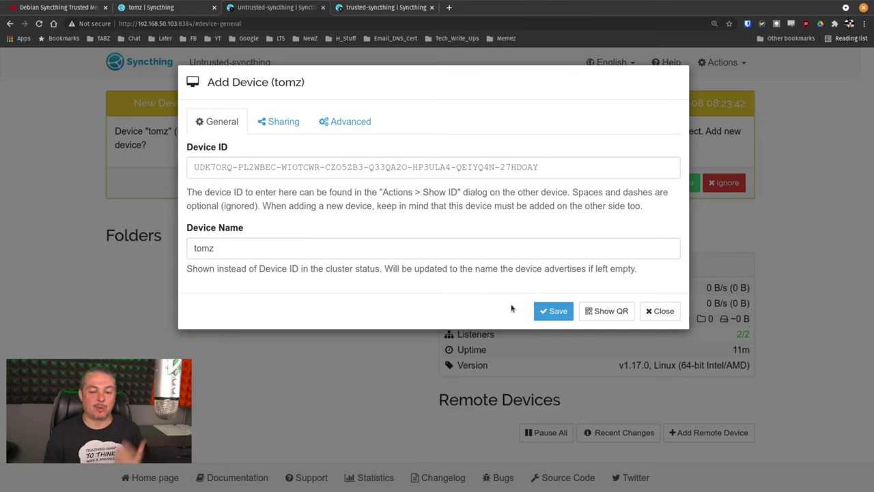
click(282, 123)
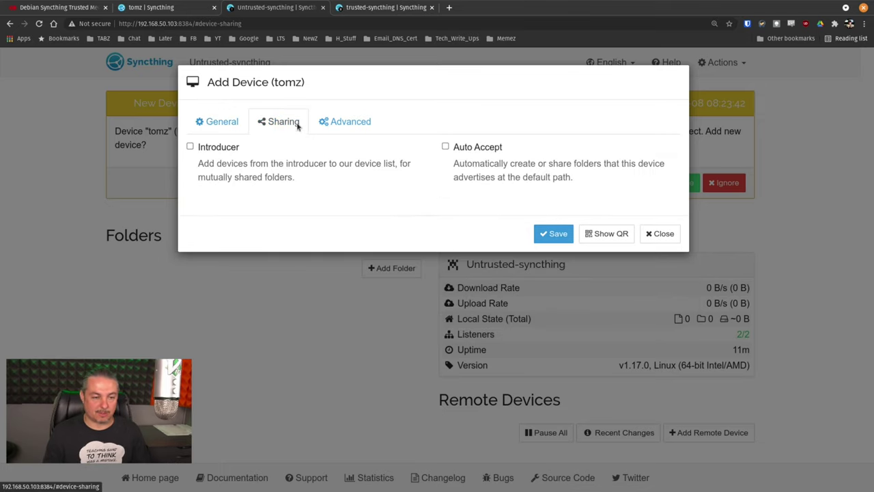
click(555, 234)
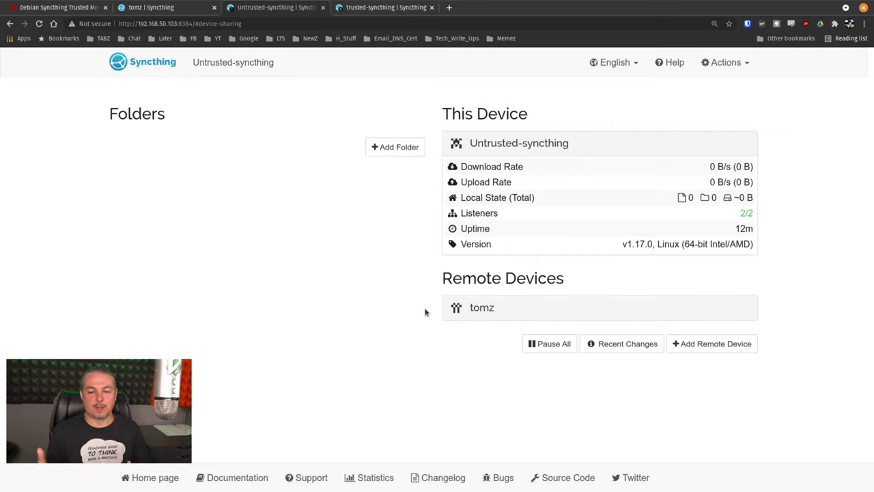
Step: Restart Syncthing on the tomz node from the Actions menu
click(150, 7)
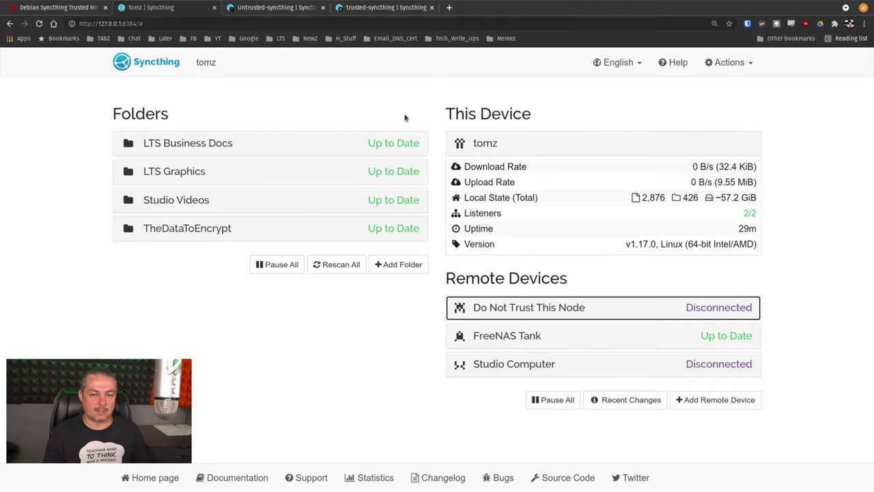
click(729, 62)
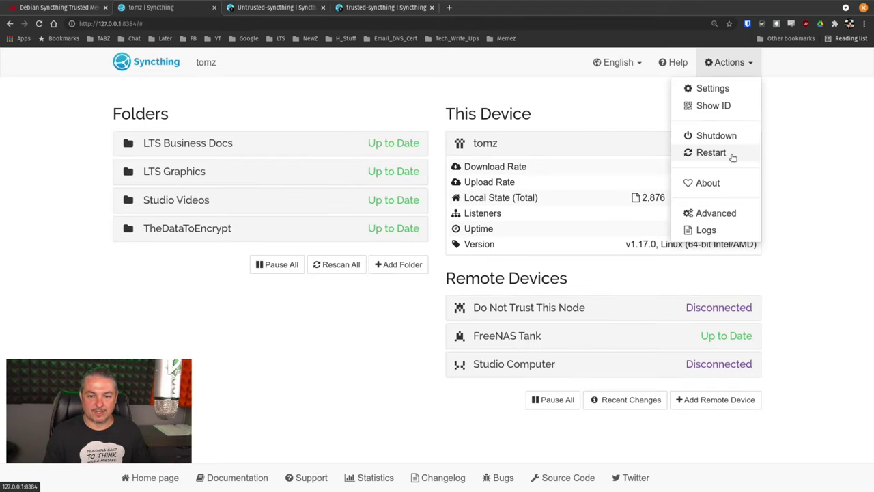
click(733, 155)
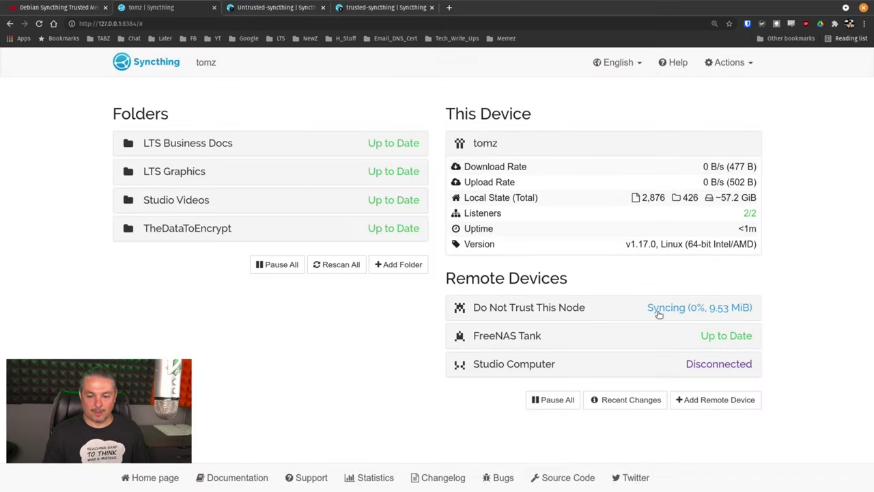
Step: Accept the offered TheDataToEncrypt folder at /root/TheDataToEncrypt, keeping No File Versioning, and save
click(293, 7)
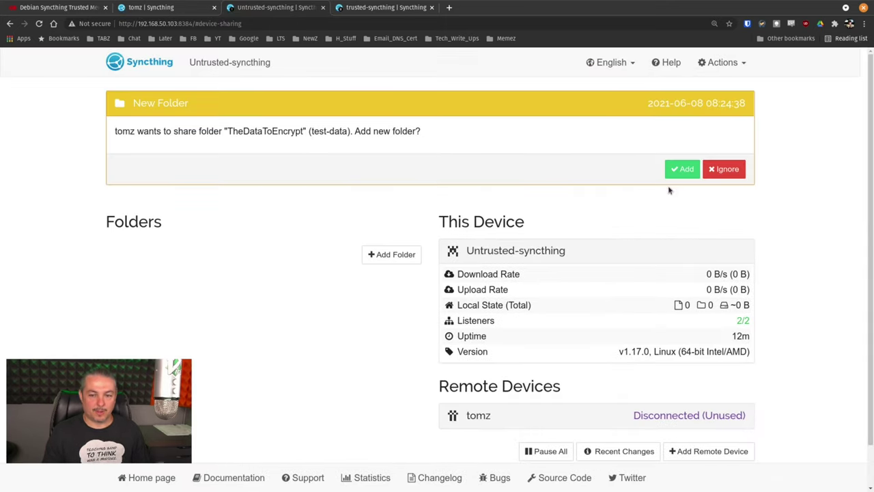
click(683, 172)
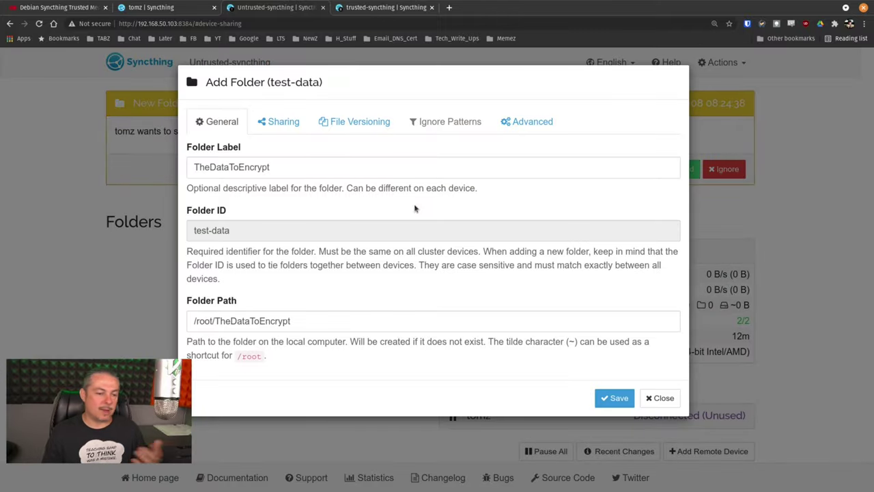
click(313, 329)
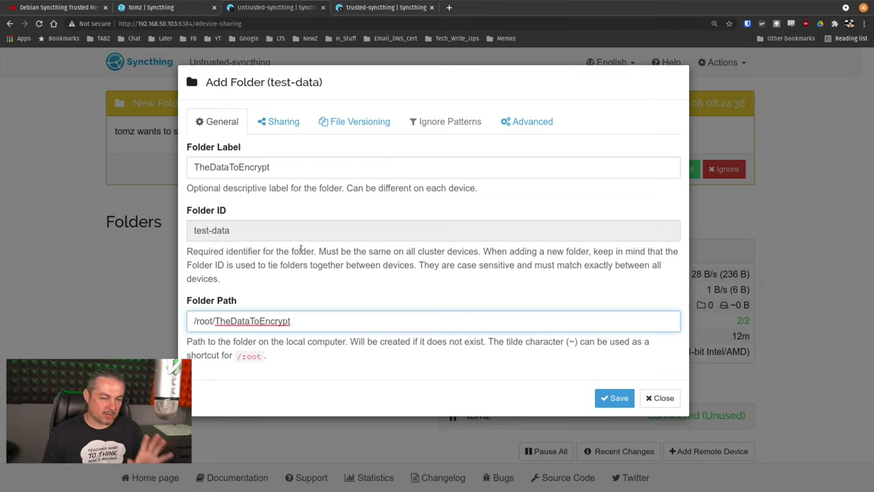
click(288, 129)
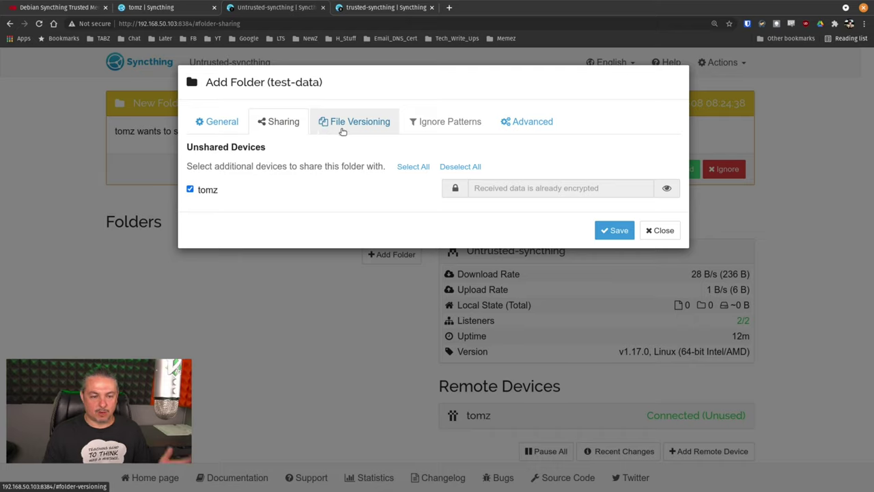
click(343, 130)
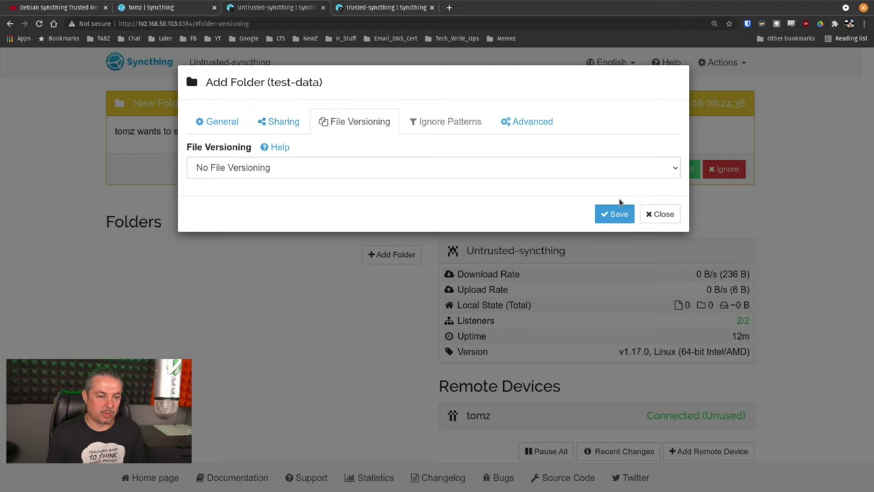
click(289, 171)
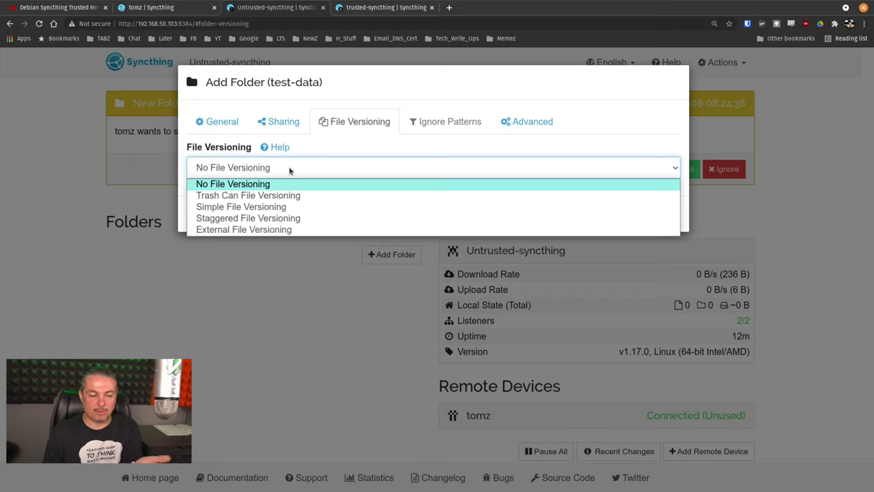
click(290, 171)
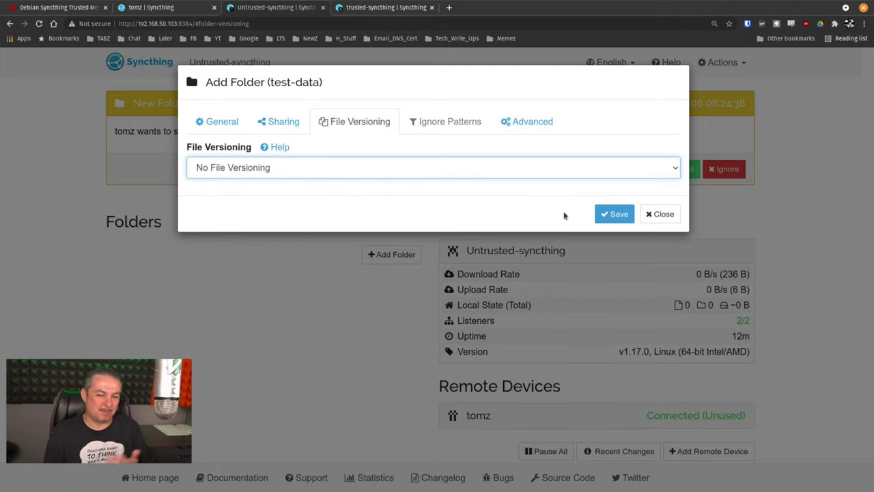
click(619, 214)
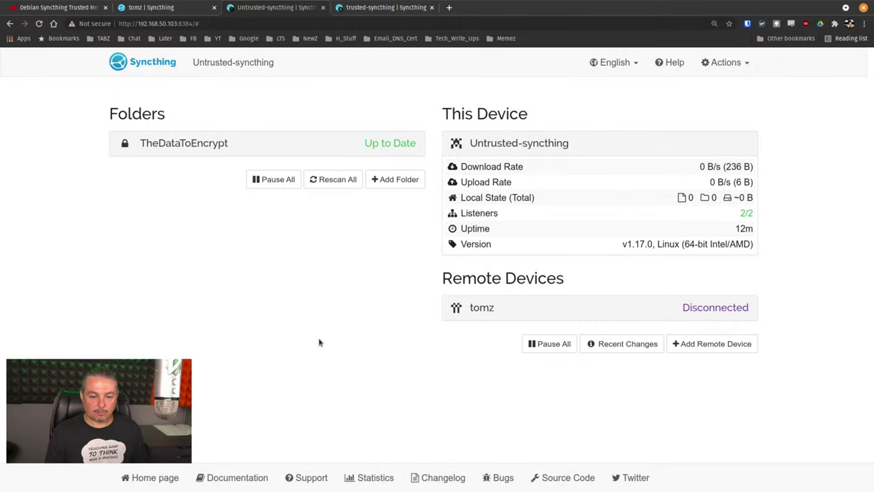
Step: Restart Syncthing on the untrusted node and on tomz, then check both pages reconnect
click(192, 7)
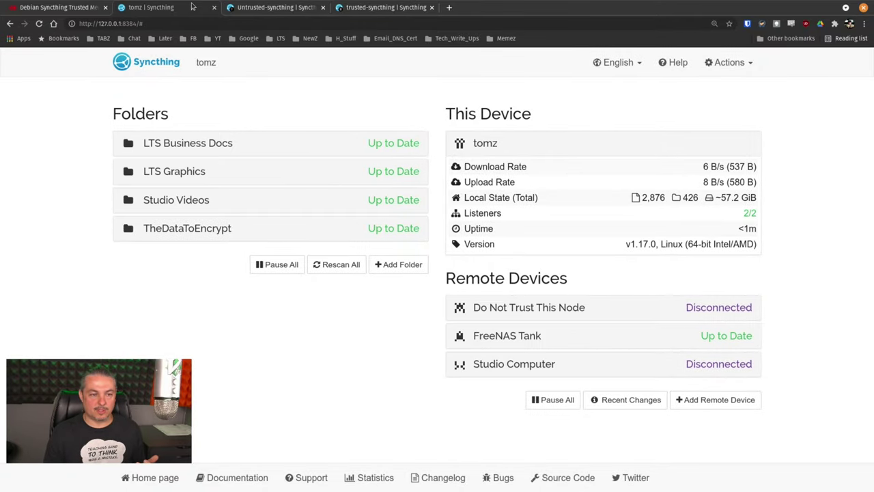
click(257, 7)
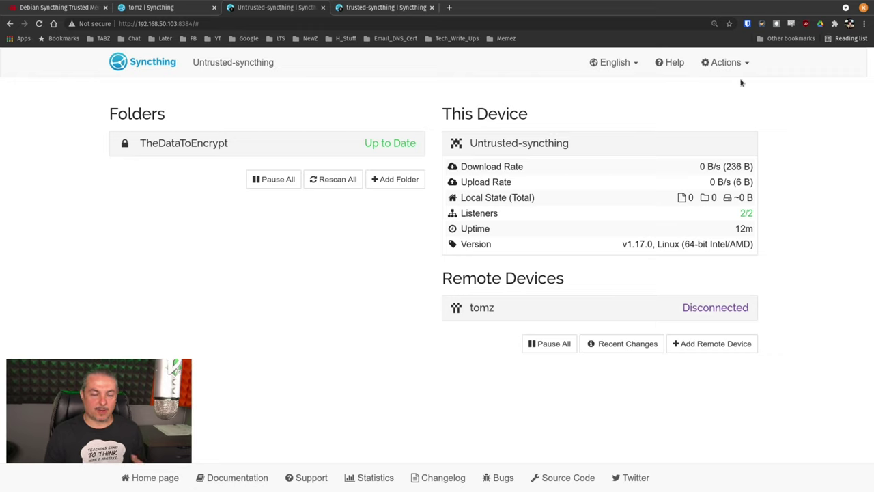
click(742, 63)
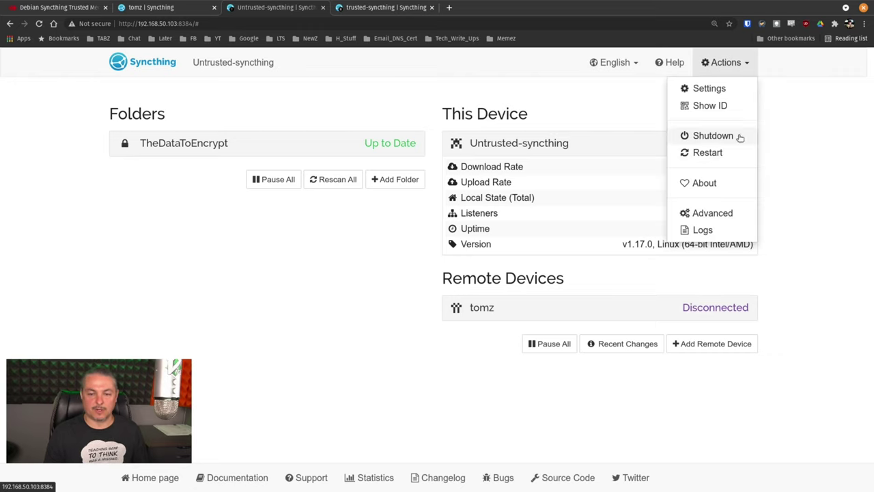
click(709, 152)
key(ctrl+shift+Tab)
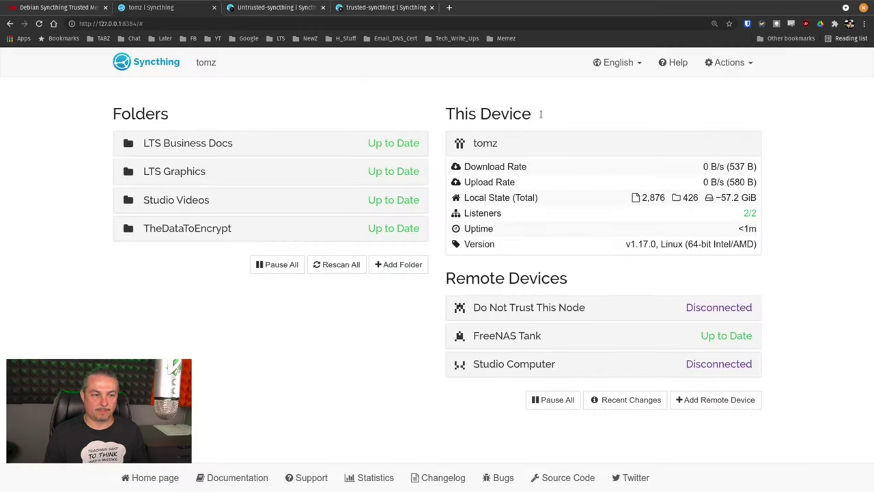
click(751, 68)
click(714, 151)
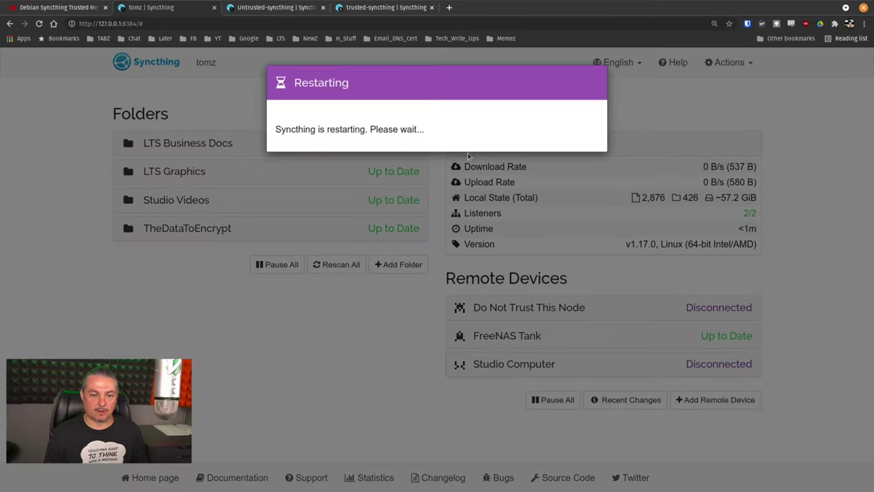
key(ctrl+Tab)
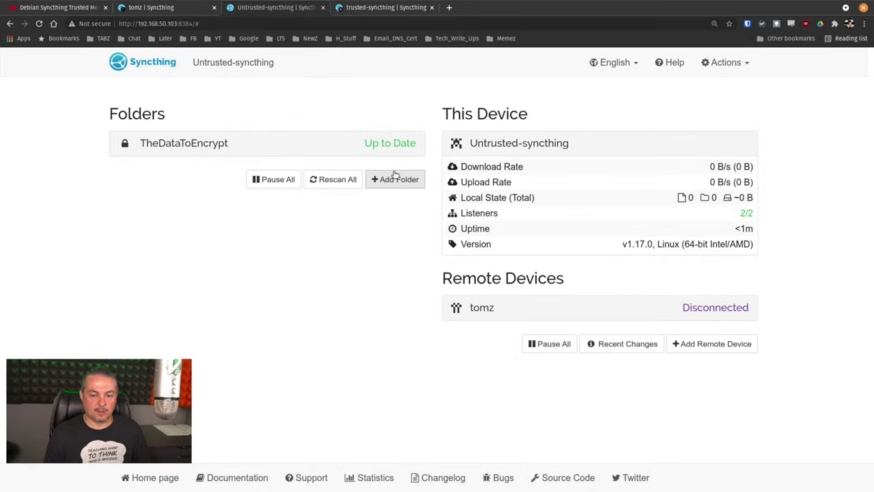
click(198, 6)
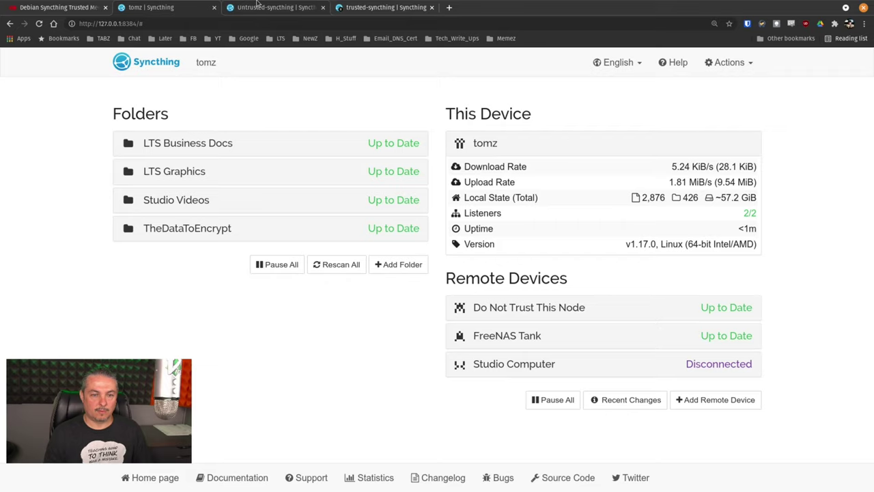
click(257, 4)
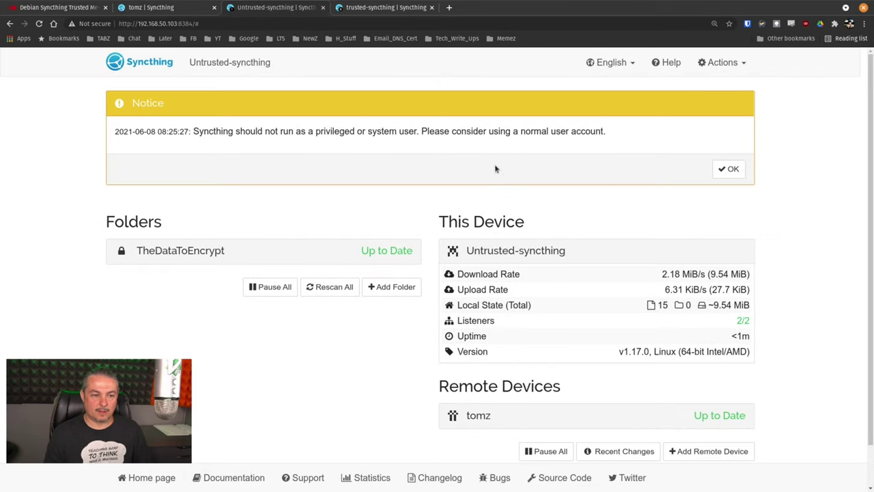
Step: Dismiss the privileged-user notice and inspect the scrambled syncthing-enc paths in Recent Changes
click(731, 170)
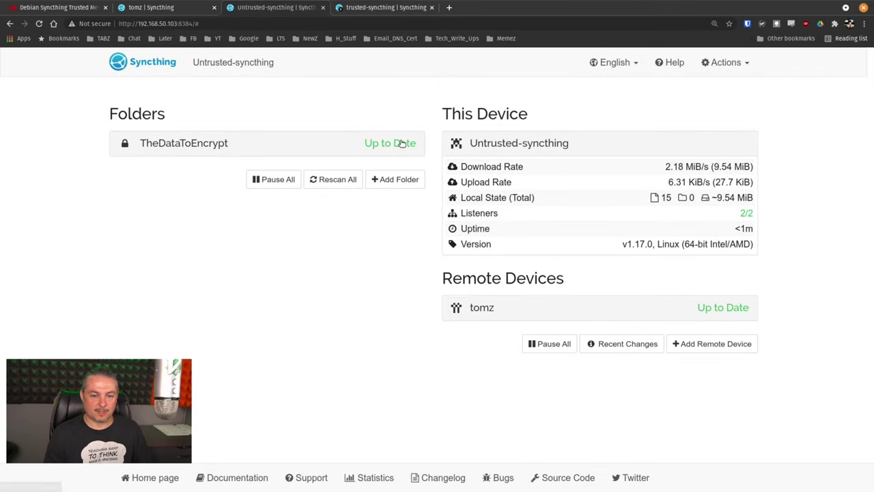
click(644, 344)
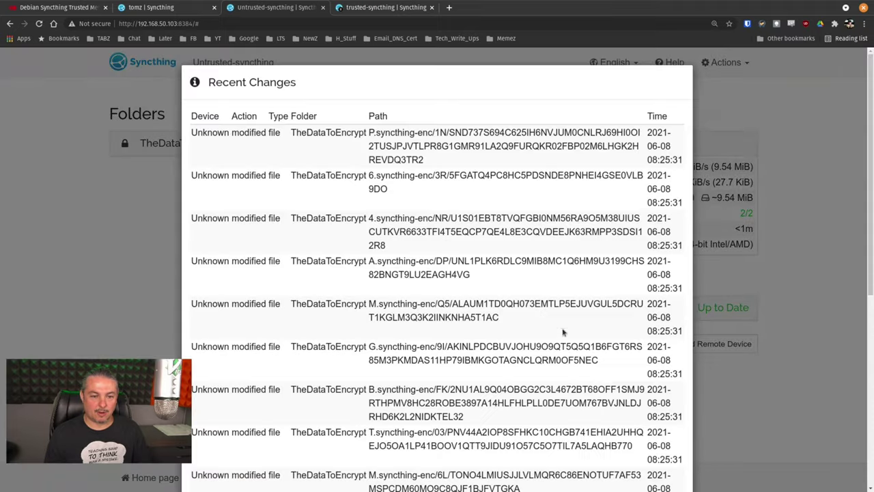
scroll(535, 287, down, 10)
scroll(535, 287, up, 10)
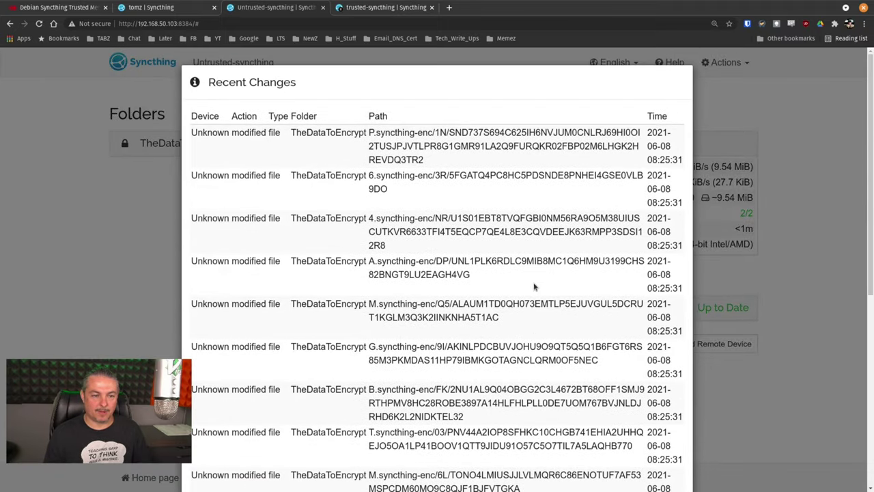
drag(463, 133, 481, 218)
click(763, 97)
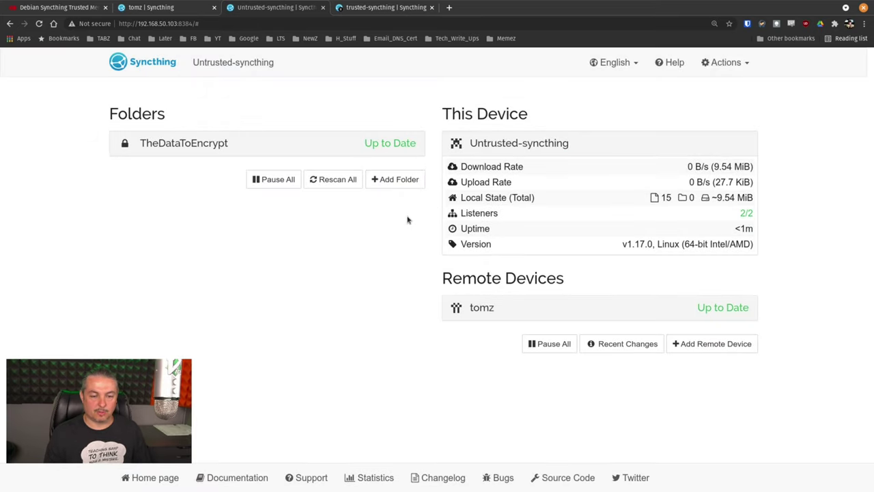
Step: List the local directory, then the untrusted node's home folder in its ssh pane
key(alt+Tab)
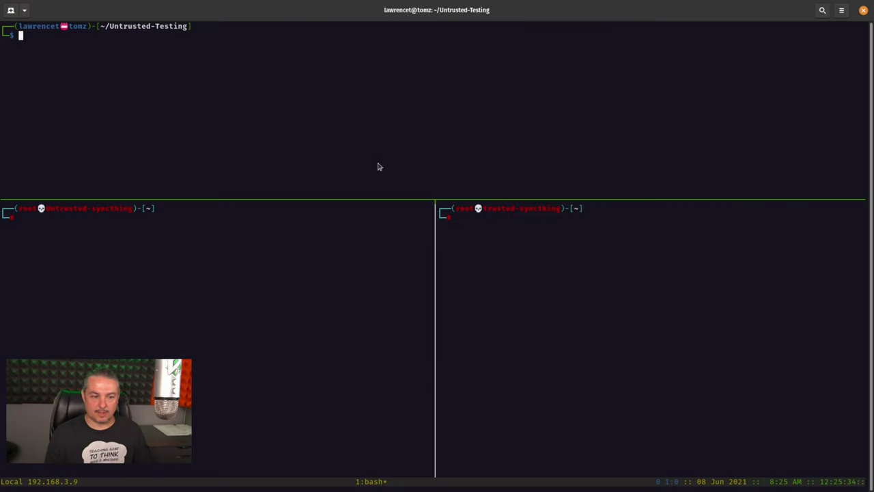
text(ls)
key(Return)
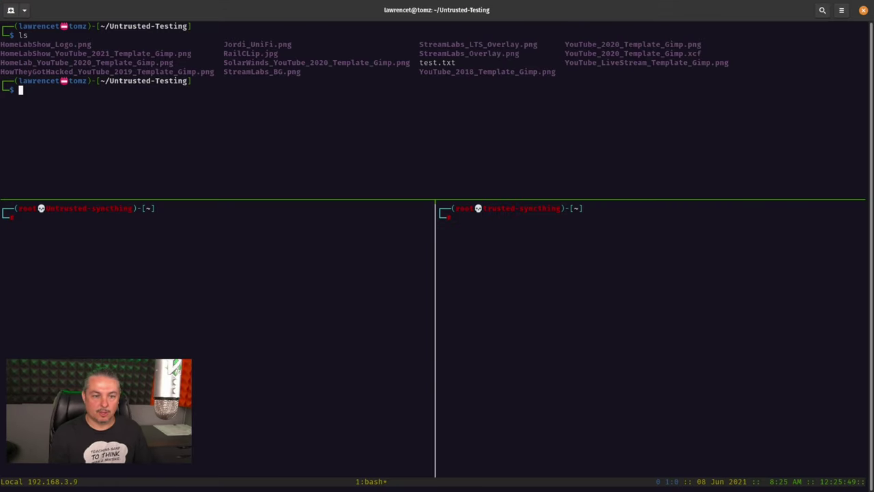
click(293, 287)
text(ls)
key(Return)
Step: Enter TheDataToEncrypt on the untrusted node and list its .syncthing-enc entries
text(cd The)
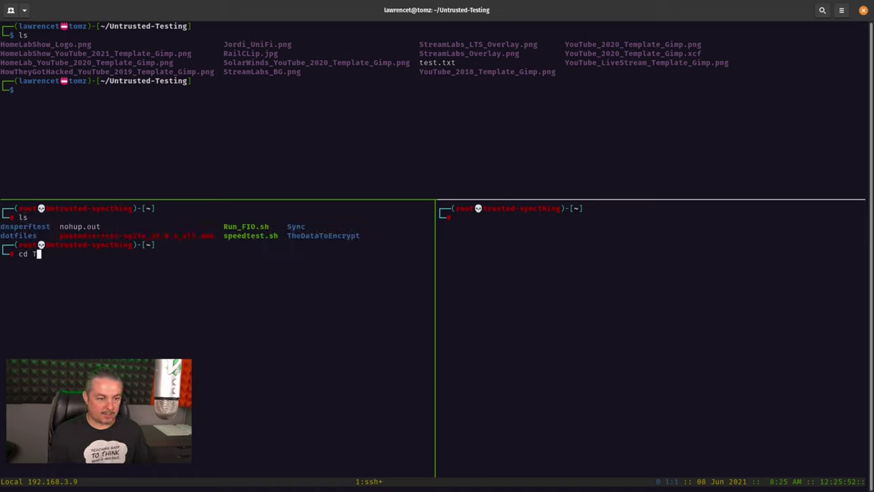
key(Tab)
key(Return)
text(ls)
key(Return)
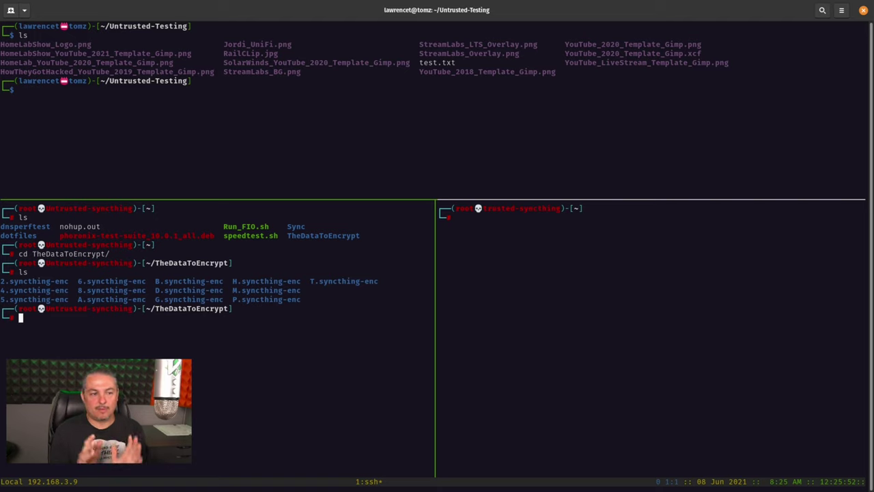
click(324, 173)
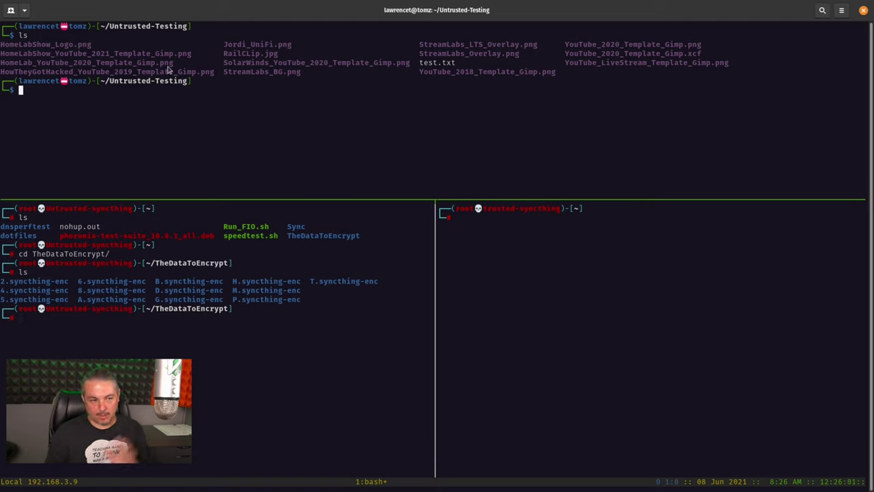
click(342, 351)
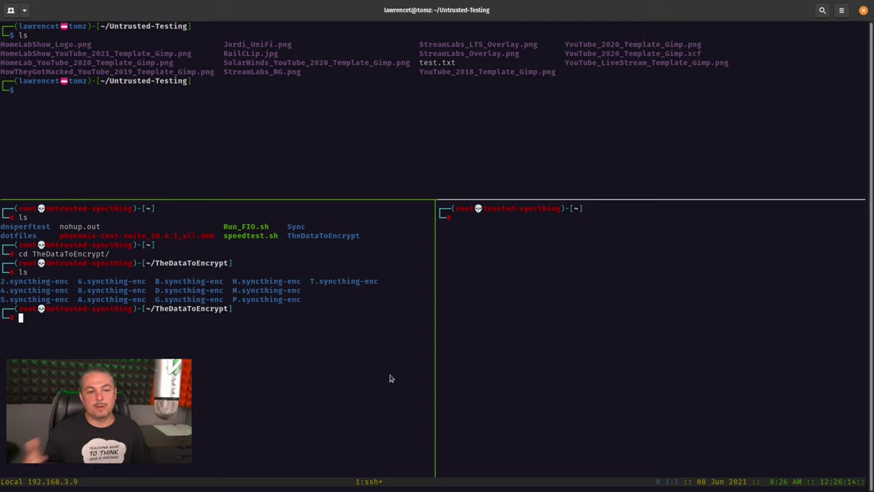
Step: In the local shell, create a testing123 folder and move into it
click(388, 181)
text(mkdir)
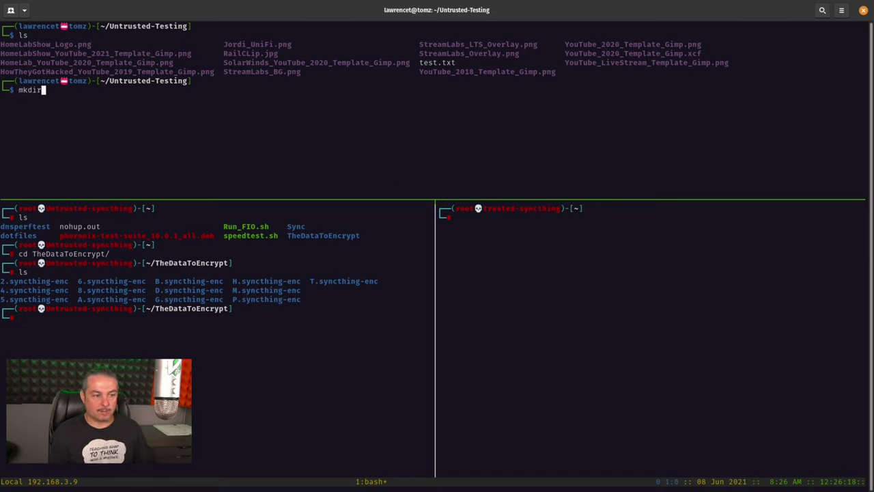
text( testing123)
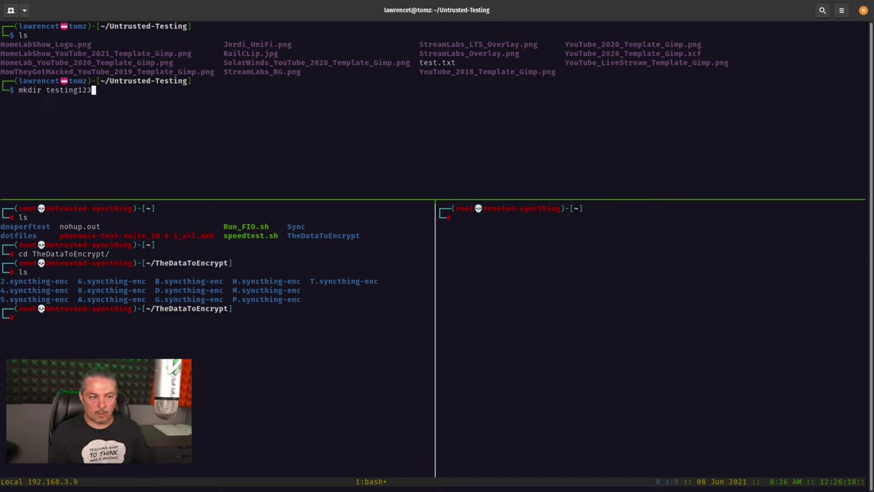
key(Return)
text(cd te)
key(Tab)
key(Return)
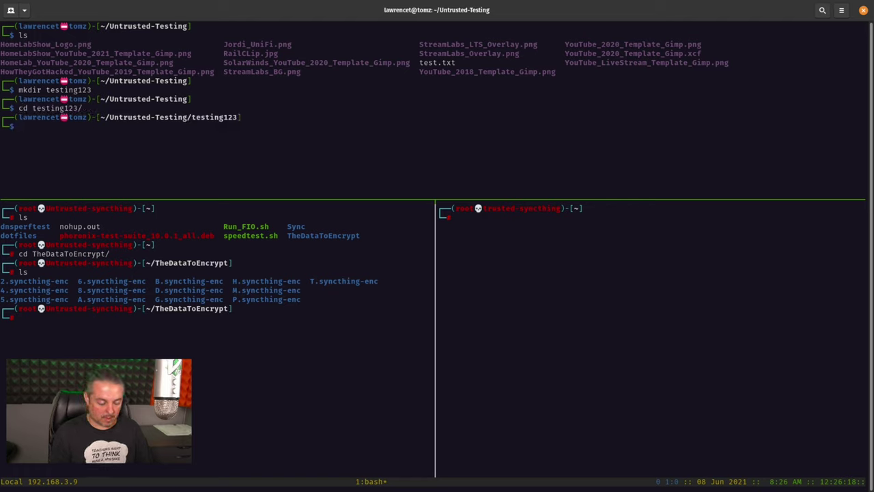
Step: Create test.txt in vim containing "data data data" and save it
text(vim test.)
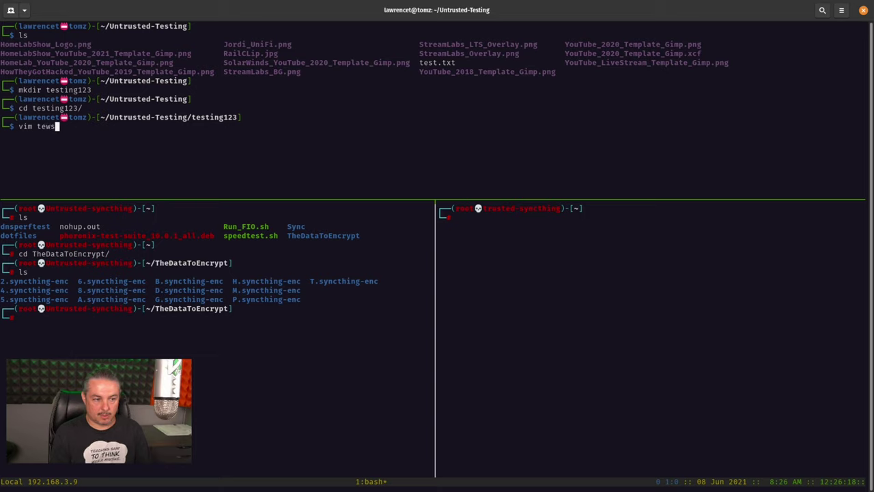
text(txt)
key(Return)
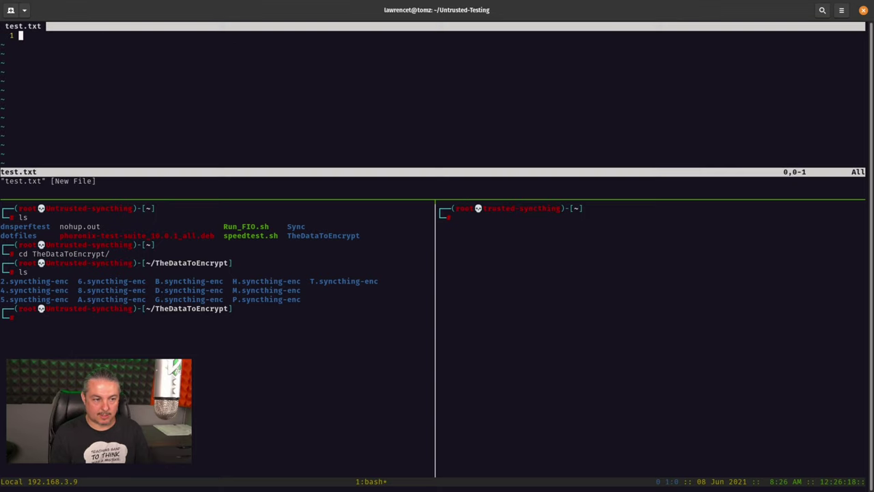
text(idata )
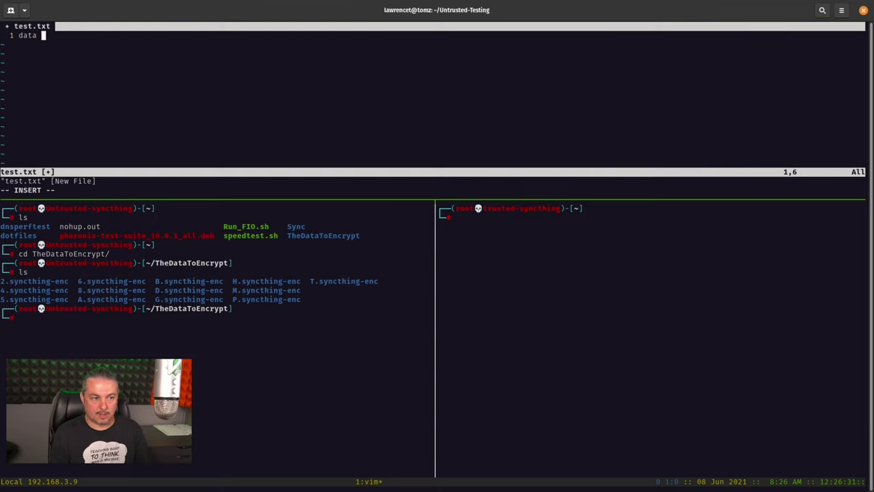
text(data data)
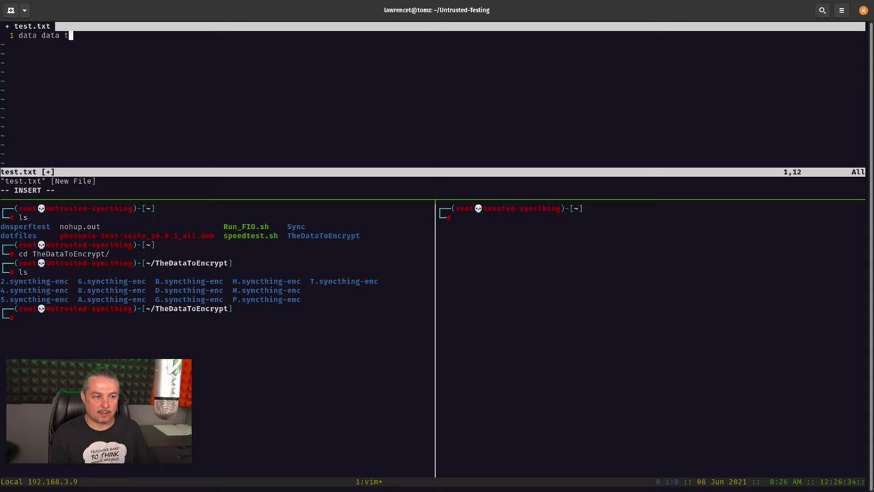
key(Escape)
text(:wq)
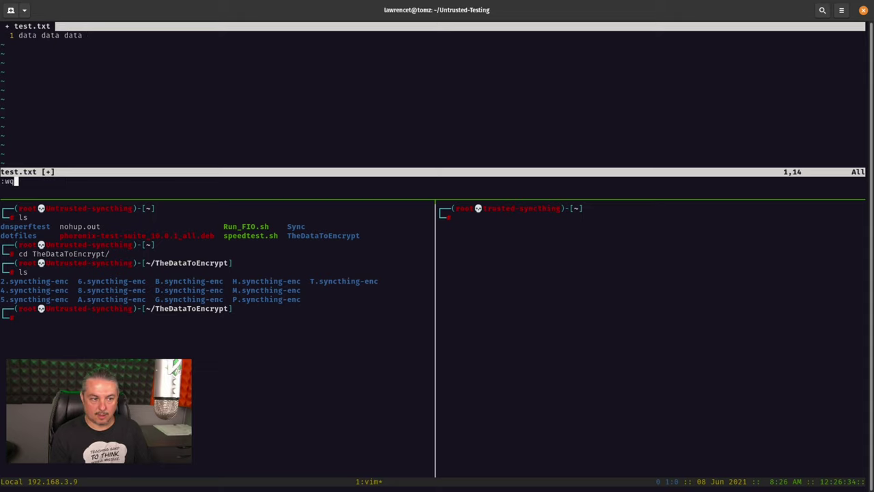
key(Return)
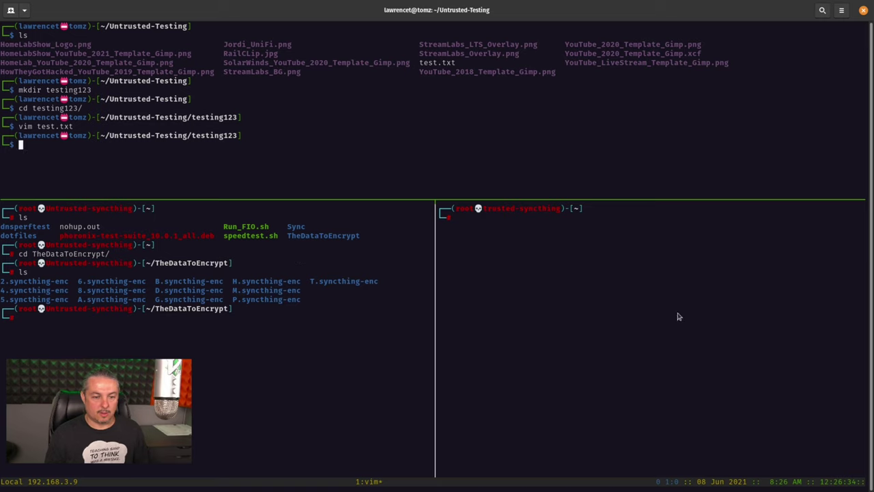
Step: Relist the untrusted node's encrypted folder to spot the new entry
click(342, 377)
text(ls)
key(Return)
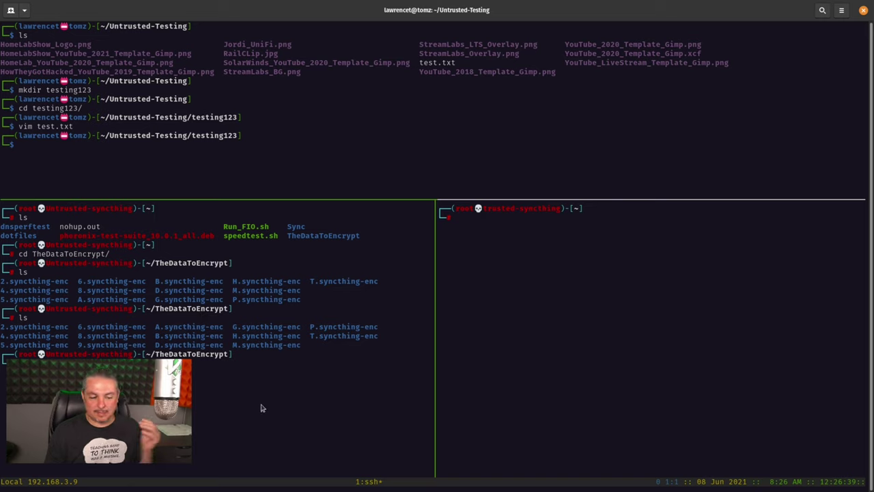
Step: In the local shell, go up to the Untrusted-Testing folder and list it
click(279, 175)
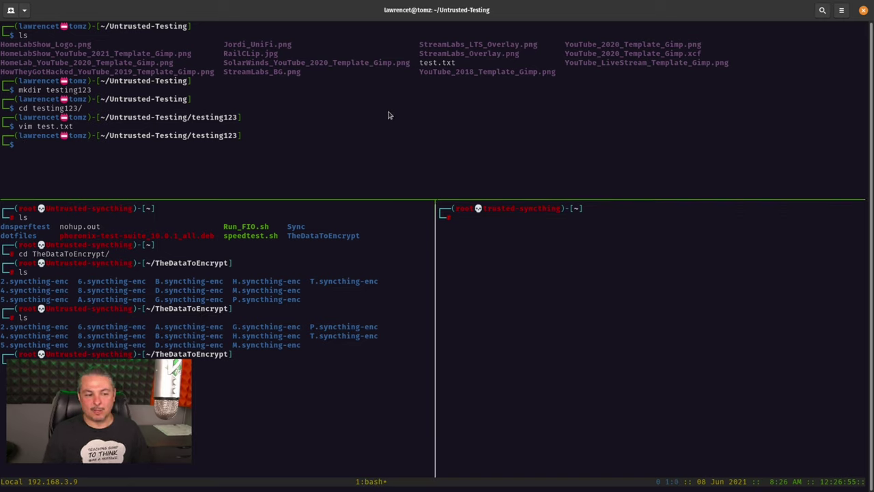
text(cd ..)
key(Return)
text(ls)
key(Return)
Step: Insert "Some More " into test.txt in vim so it reads "Some More test Data", and save
text(vim test.txt)
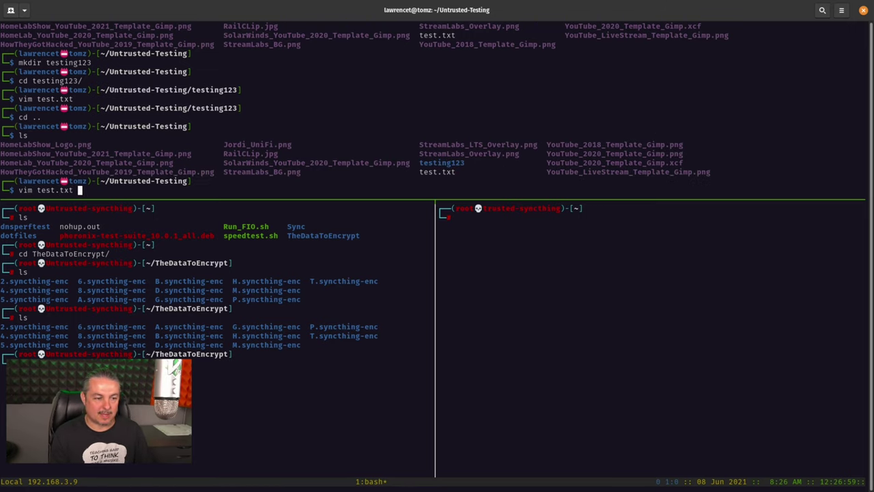
key(Return)
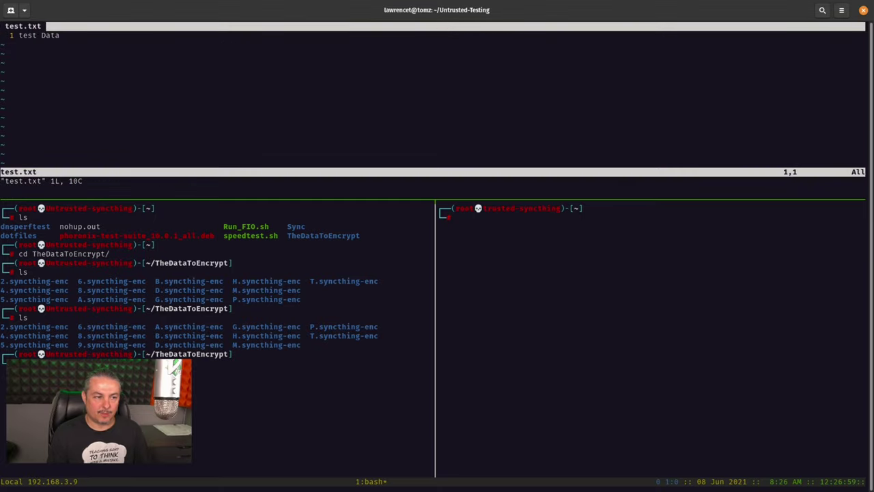
text(iSom)
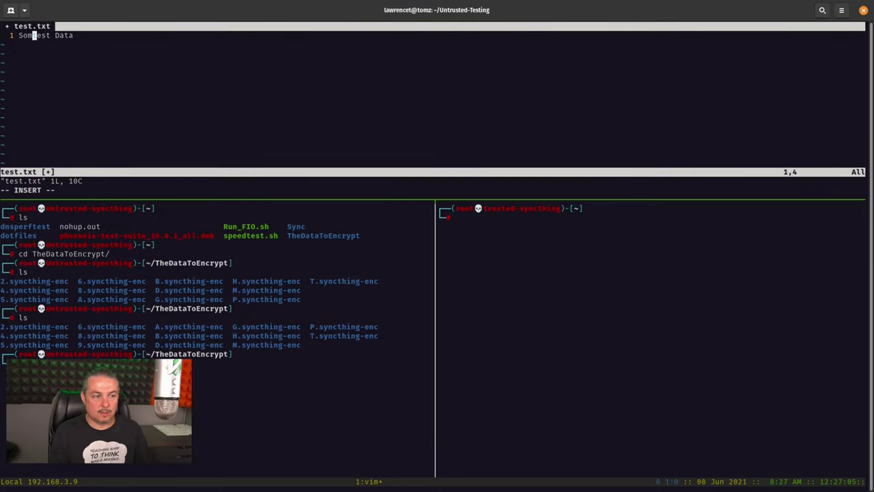
text(e More)
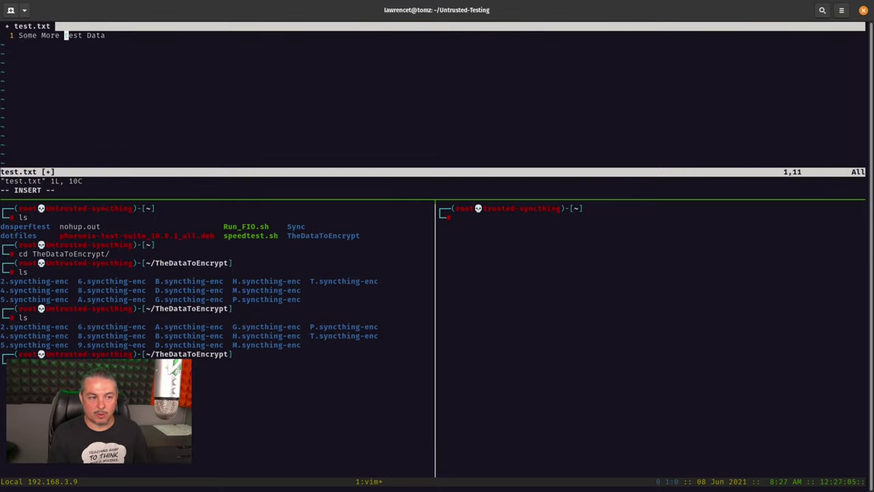
key(Escape)
key(shift+semicolon)
text(wq)
key(Return)
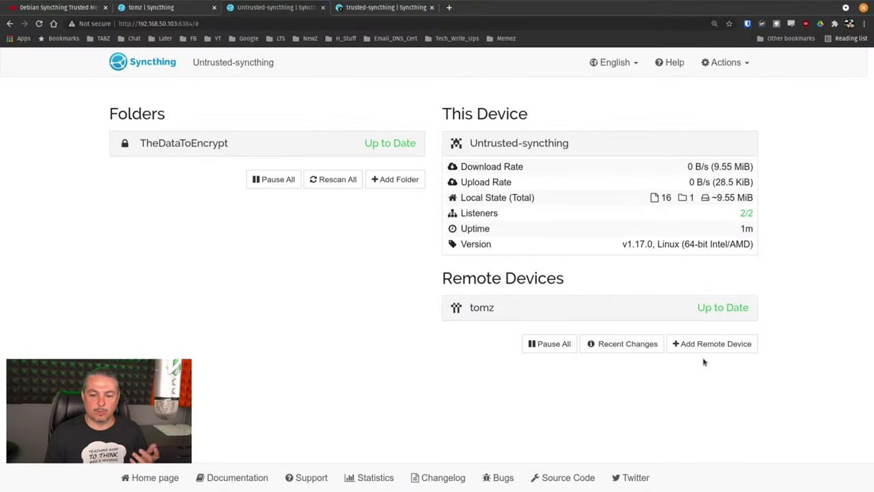
Step: Copy the 6.syncthing-enc/3R path of the newest modified file from Recent Changes
click(717, 190)
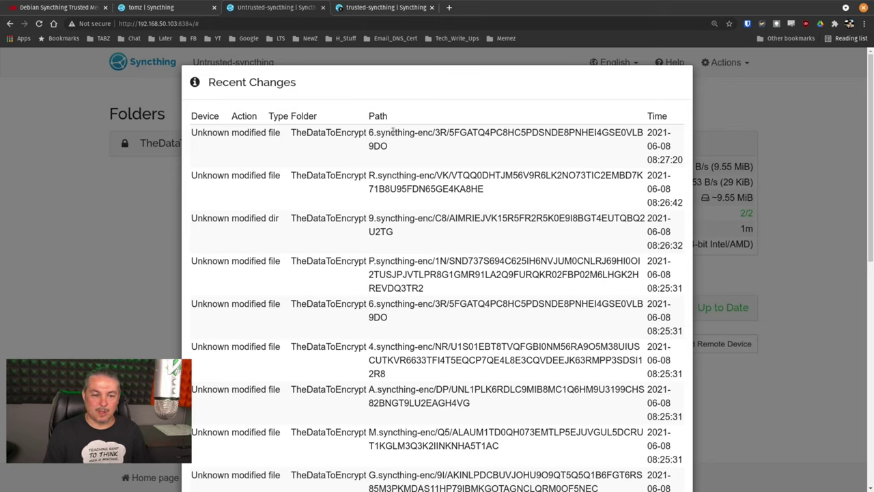
drag(370, 132, 447, 132)
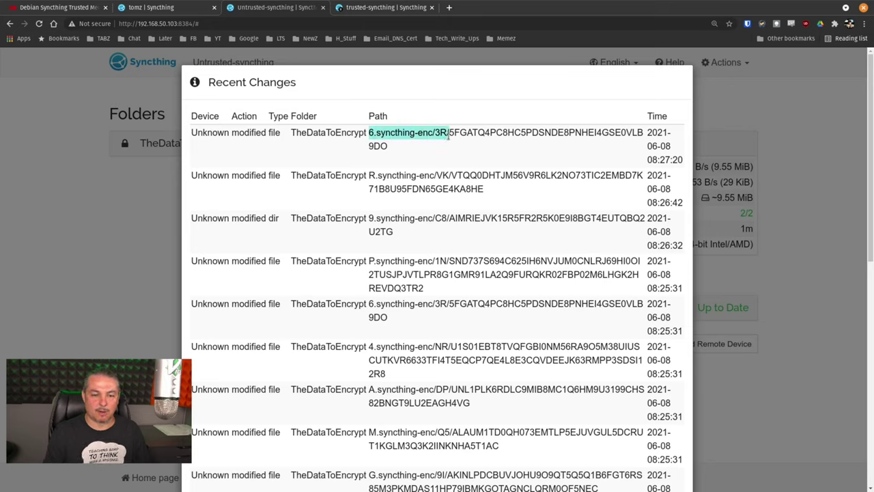
right_click(448, 135)
click(472, 141)
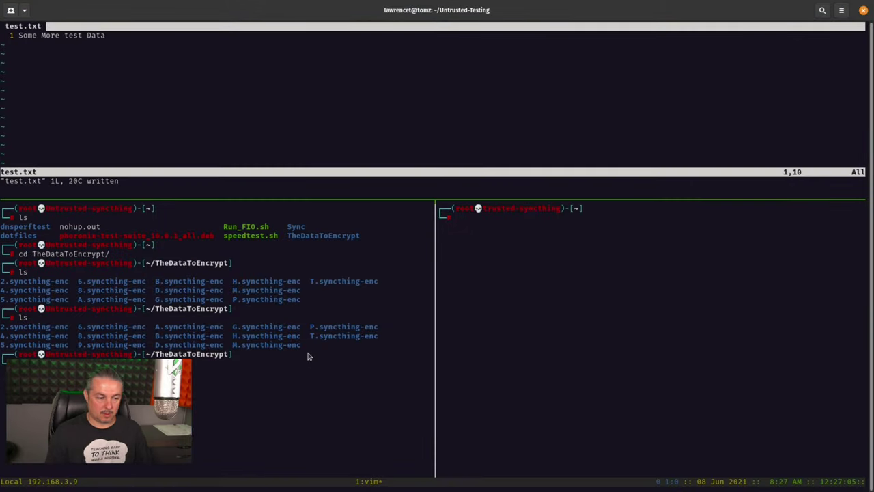
Step: On the untrusted node's shell, enter 6.syncthing-enc/3R and list the encrypted file with ls -la to show its obscured date
click(224, 260)
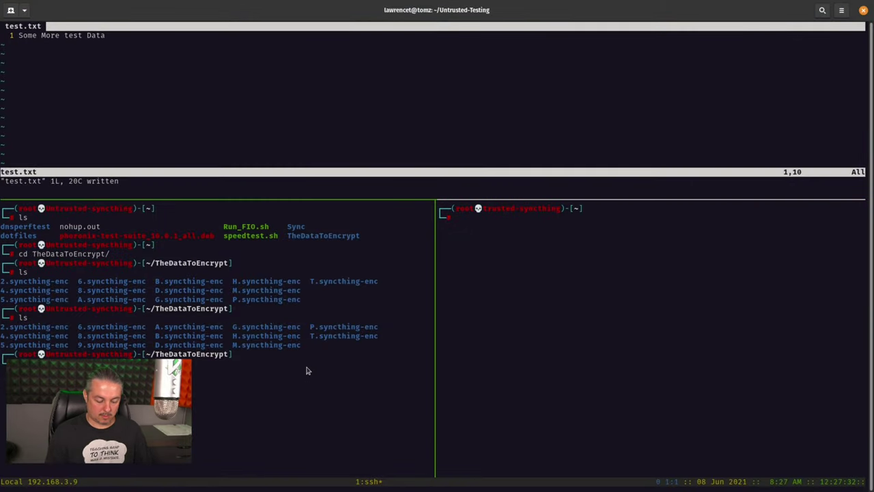
key(ctrl+l)
text(cd)
key(ctrl+shift+v)
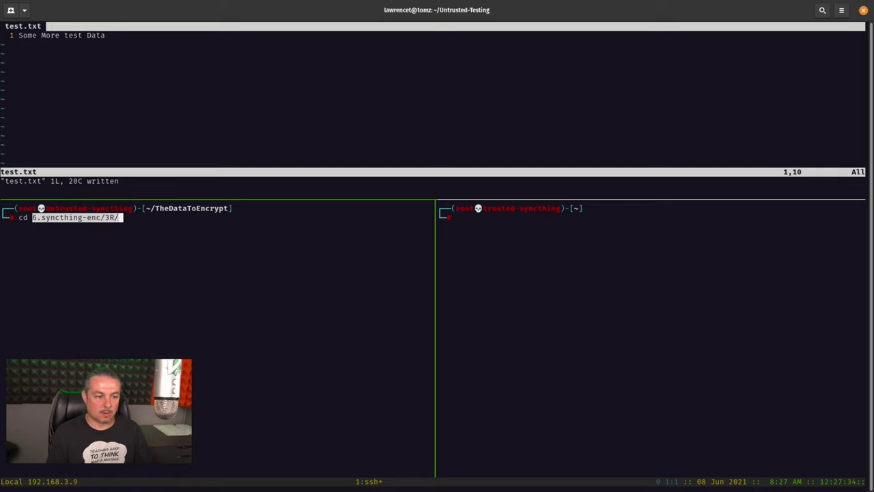
key(Return)
text(ls)
key(Return)
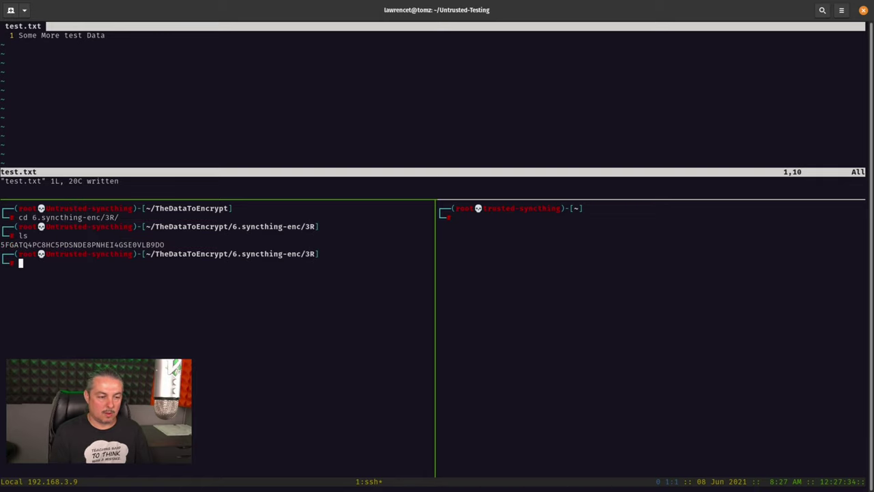
text(ls -la)
key(Return)
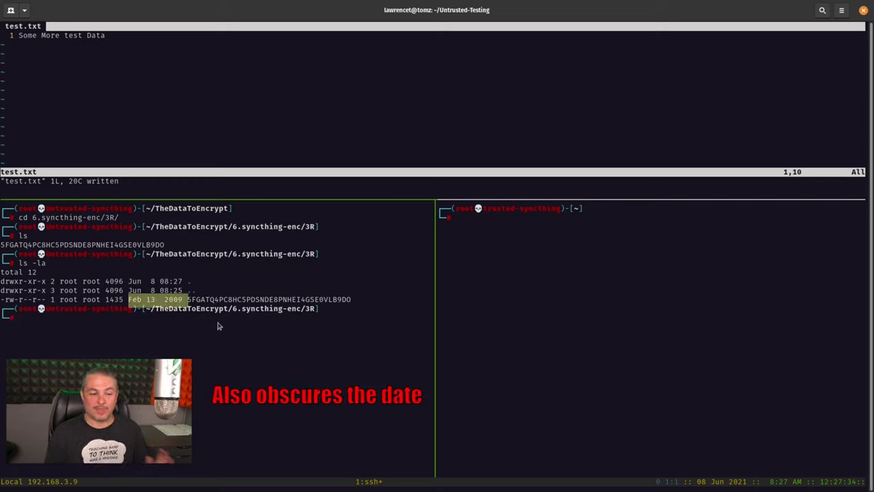
Step: Cat the encrypted file to show its unreadable contents, then clear the screen and cd home
text(cat )
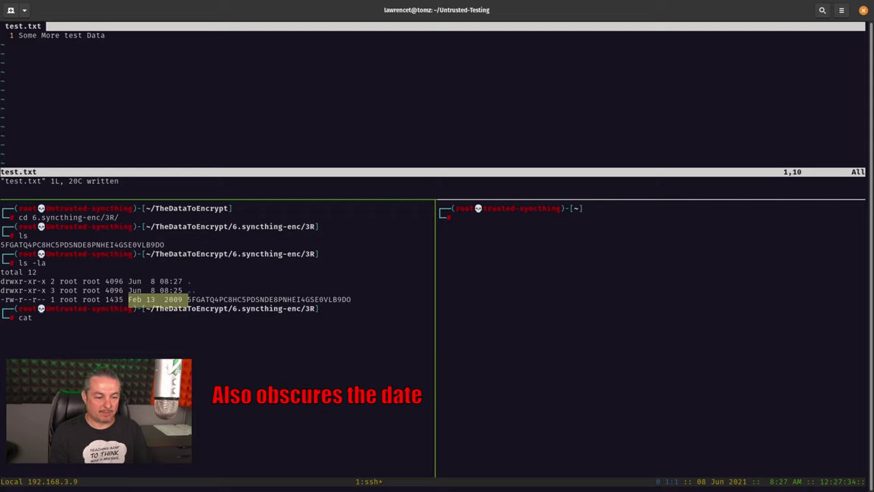
text(6)
key(BackSpace)
key(BackSpace)
key(BackSpace)
key(BackSpace)
key(BackSpace)
key(ctrl+l)
text(cat)
key(Tab)
key(Return)
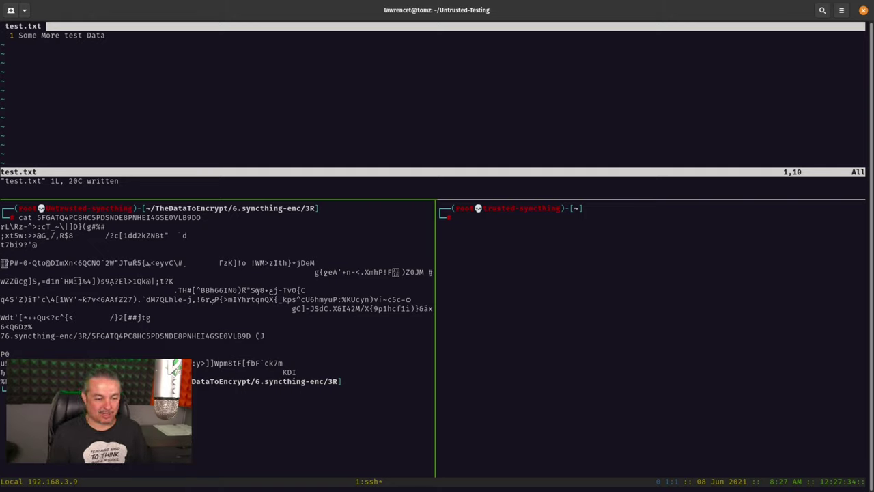
key(ctrl+l)
text(cd)
key(Return)
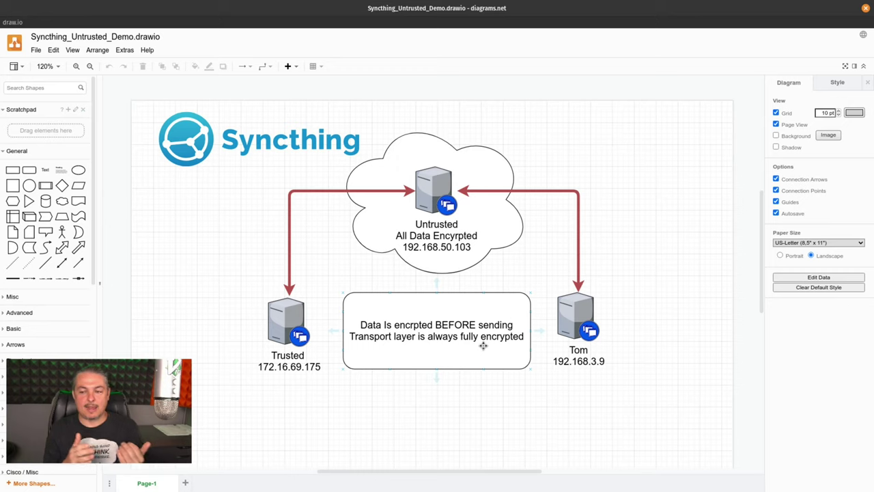
Step: Point out the Untrusted, Tom and Trusted servers in the diagram
click(433, 186)
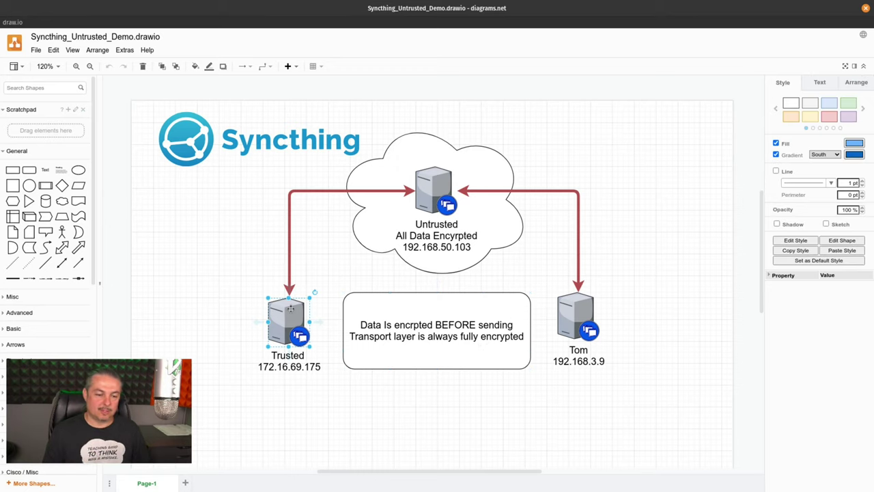
click(577, 311)
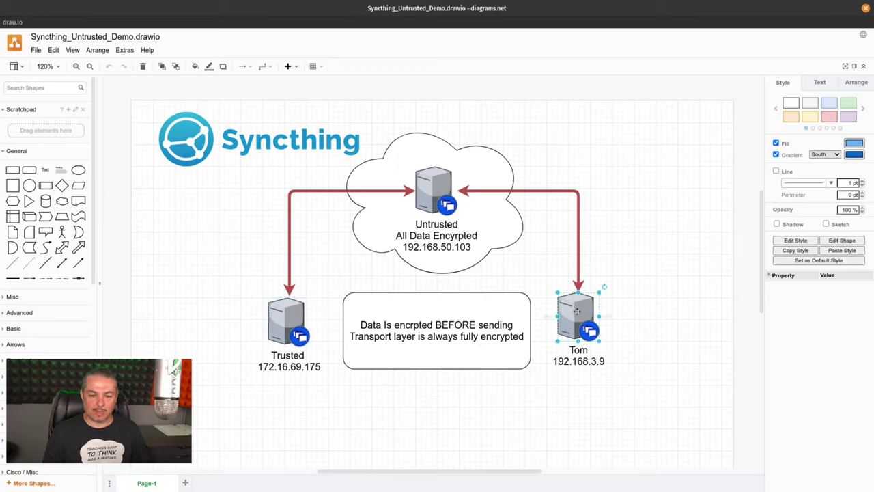
click(304, 312)
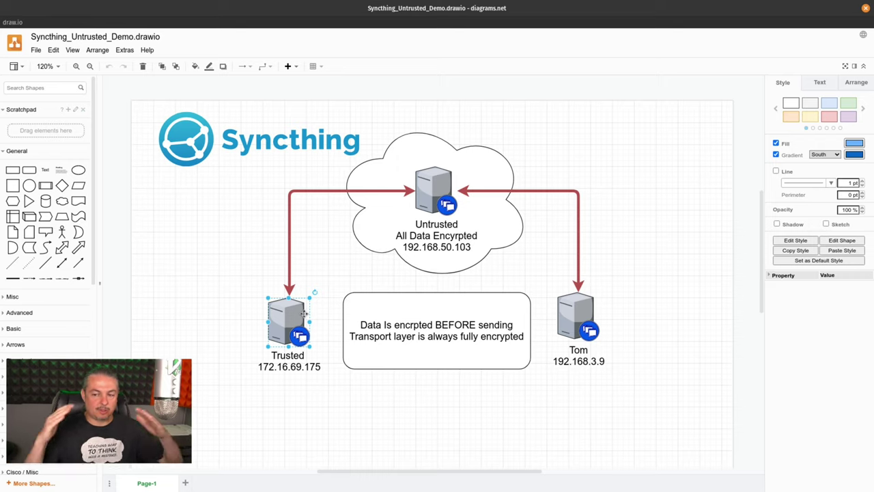
click(423, 185)
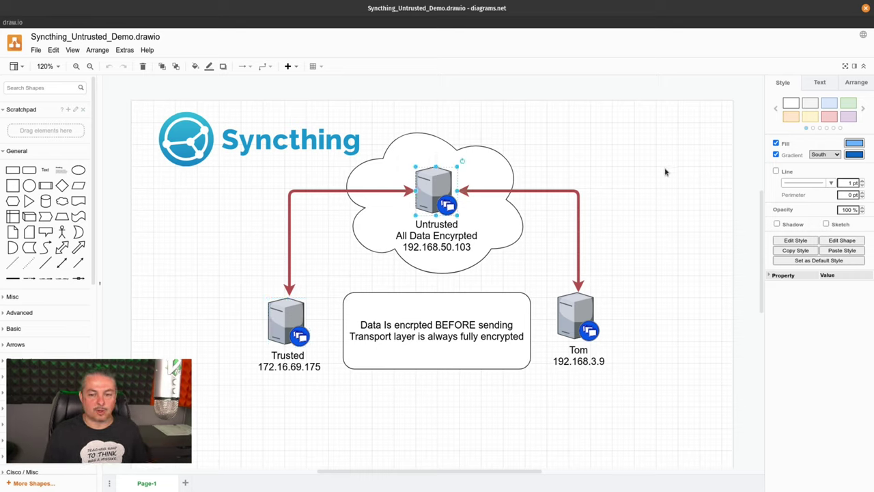
click(666, 172)
click(269, 332)
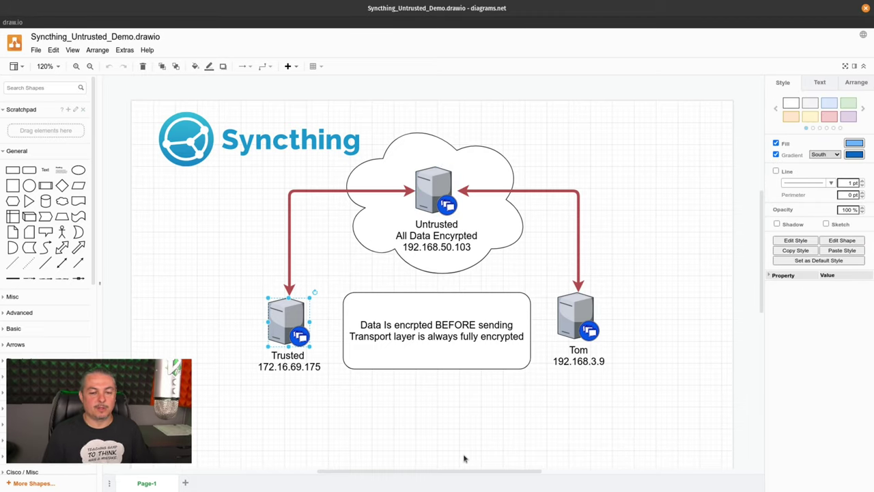
Step: Switch to Chrome and bring up the trusted-syncthing node's Syncthing dashboard
key(ctrl+F9)
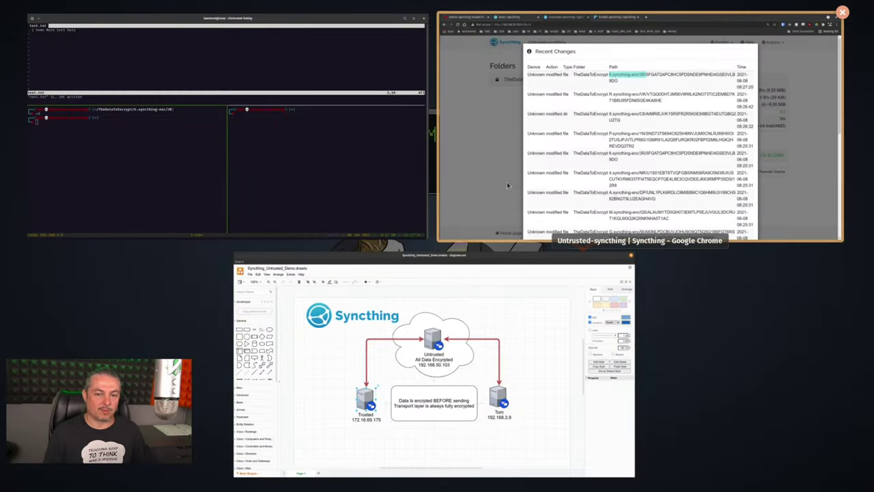
click(506, 183)
drag(196, 62, 279, 64)
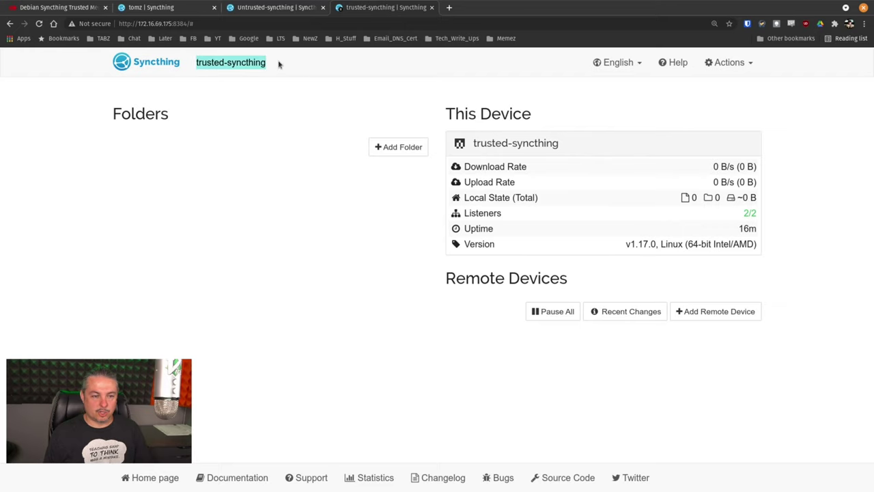
click(278, 9)
click(355, 13)
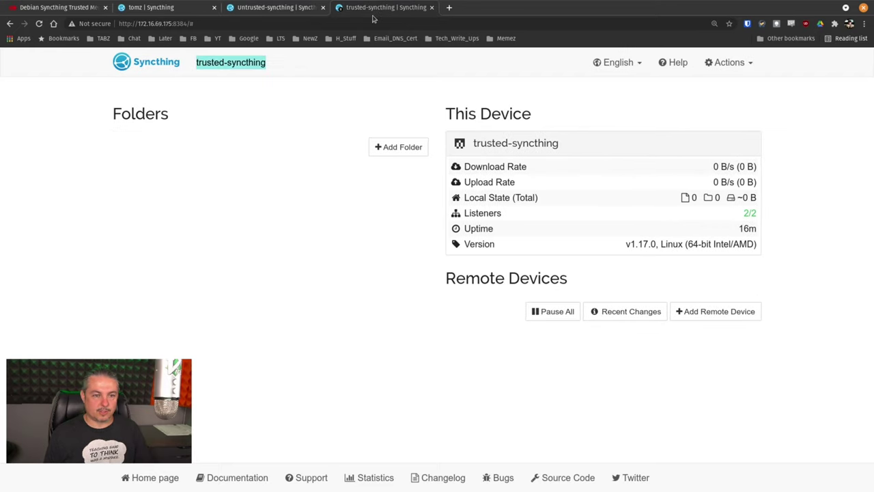
Step: Start a new remote device and replace its dynamic address with tcp://192.168.50.103:22000
click(744, 310)
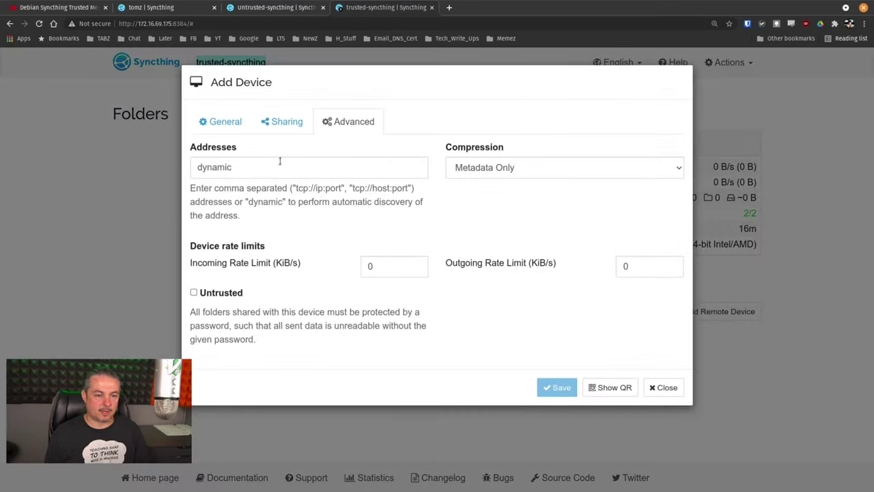
double_click(275, 168)
key(ctrl+v)
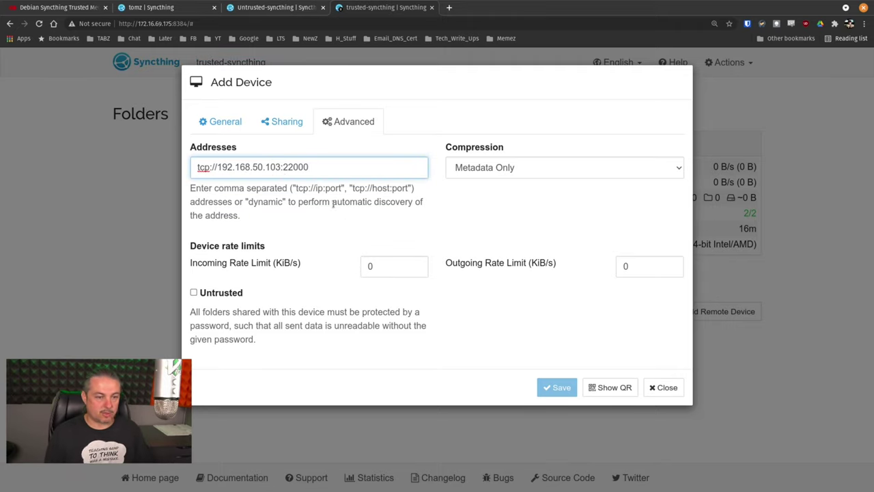
click(225, 121)
Step: Copy the untrusted node's device ID from its Show ID dialog into the new device's ID field
click(271, 7)
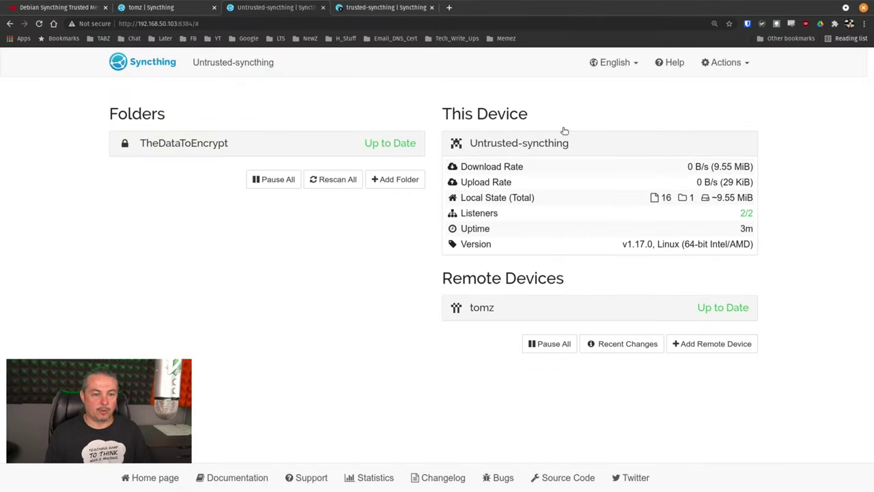
click(726, 63)
click(718, 89)
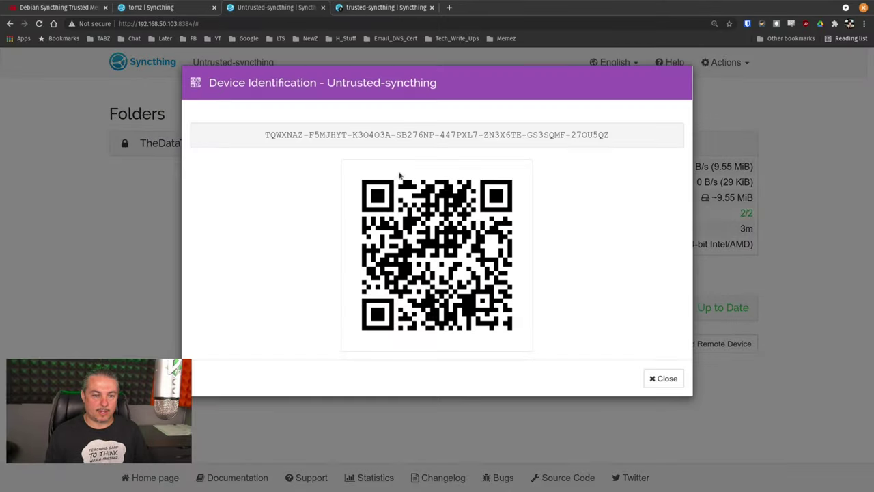
triple_click(395, 131)
right_click(395, 131)
click(411, 136)
click(362, 6)
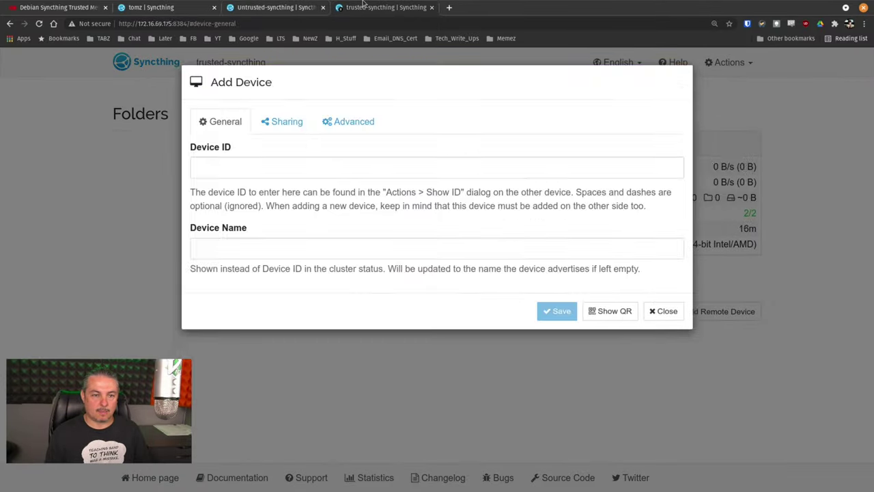
click(287, 169)
key(ctrl+v)
Step: Name the device 'Do Not Trust This Node'
click(276, 246)
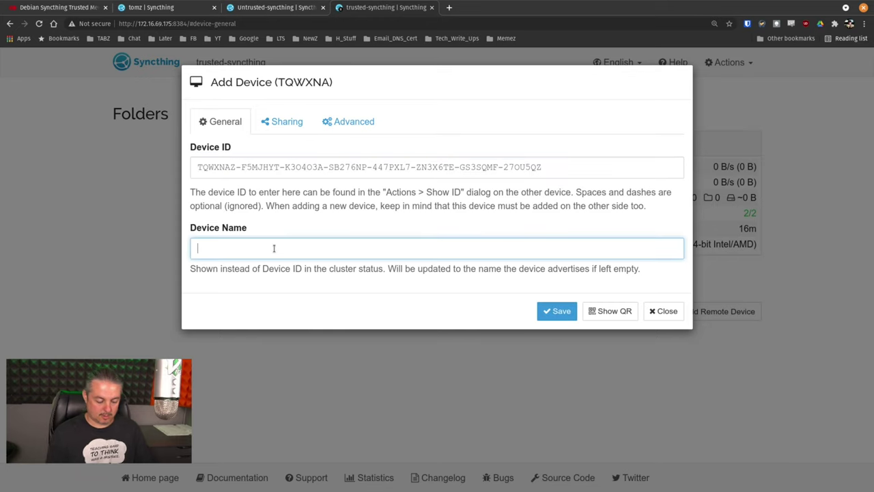
text(Do Not S)
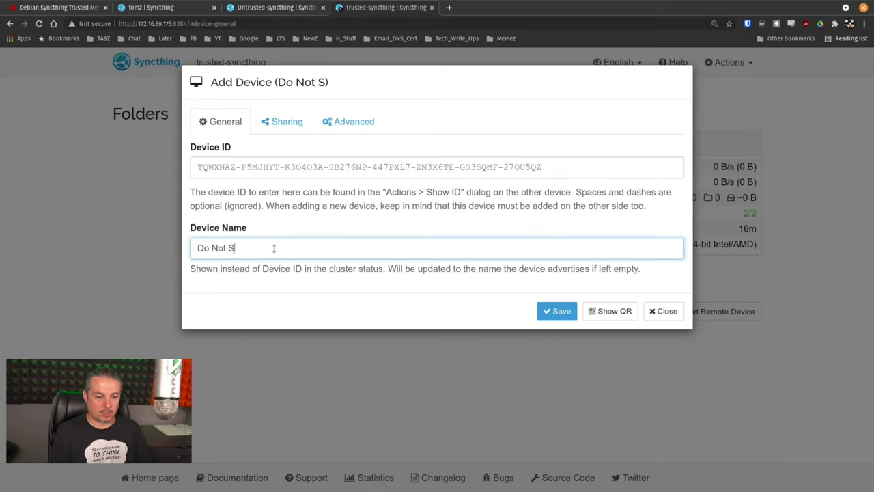
key(BackSpace)
text(Tu)
key(BackSpace)
text(ru)
key(BackSpace)
text(ust This Node)
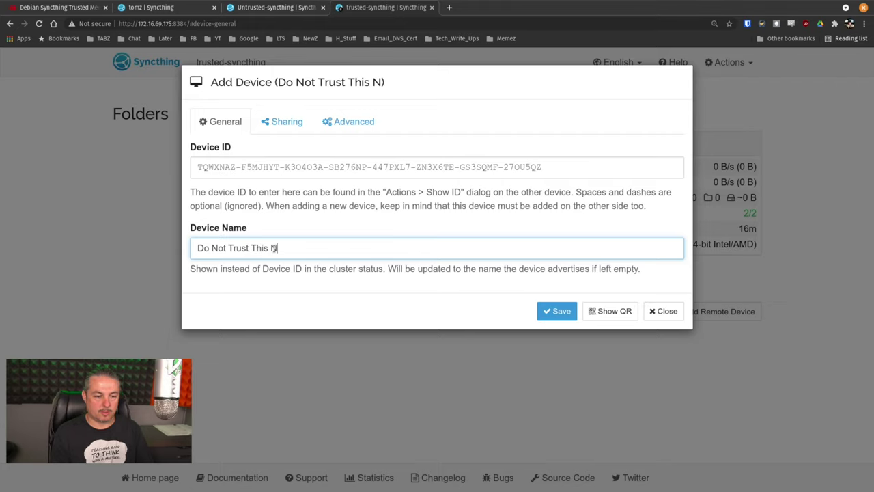
Step: Review the device's Advanced and Sharing settings, leaving it not marked untrusted
click(342, 117)
click(220, 293)
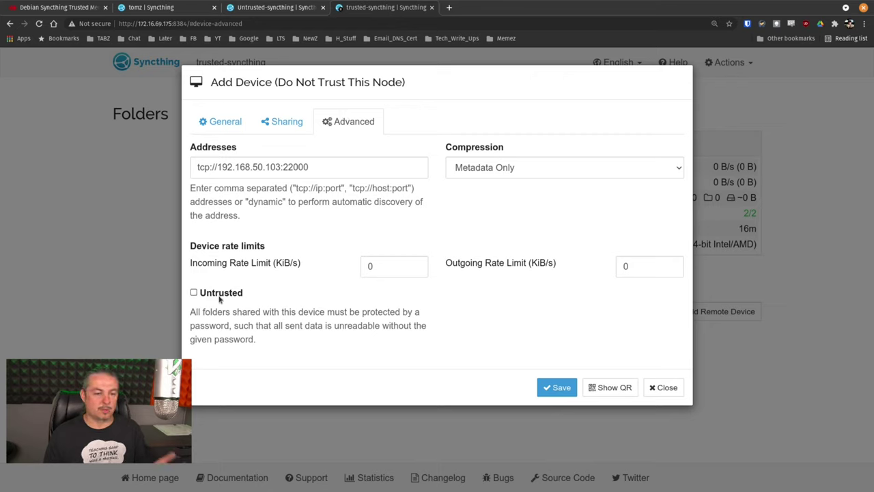
click(220, 294)
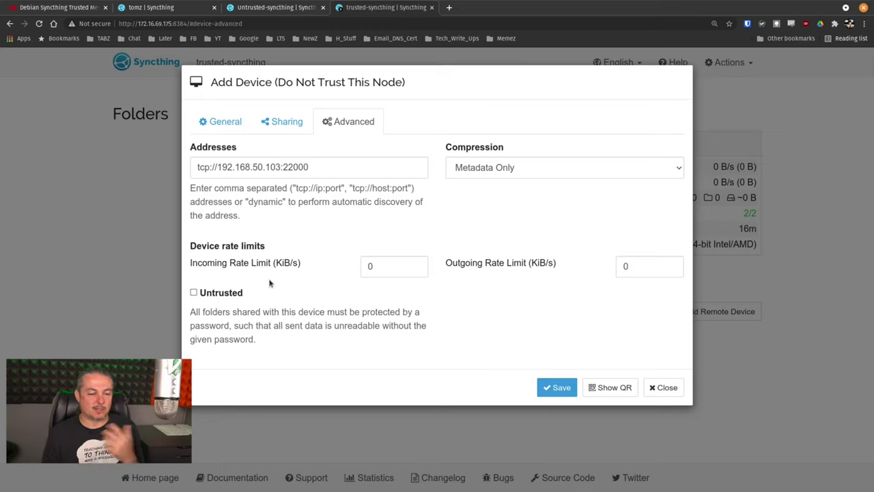
click(282, 126)
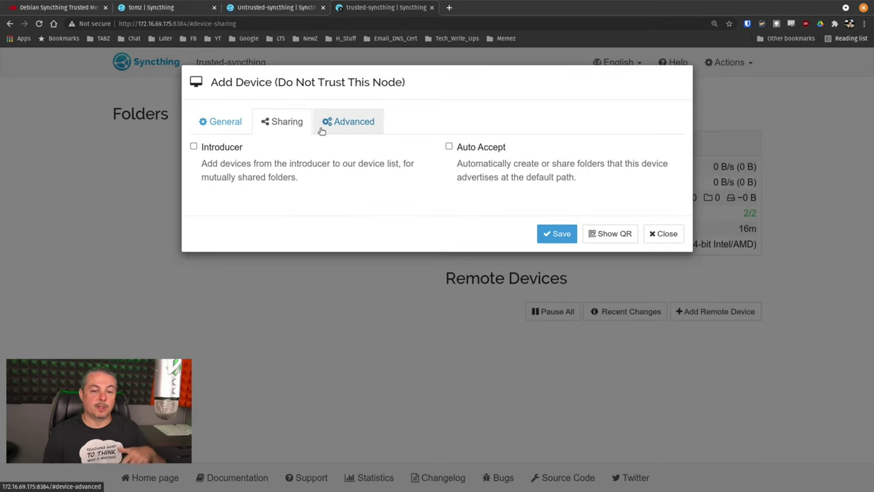
click(210, 126)
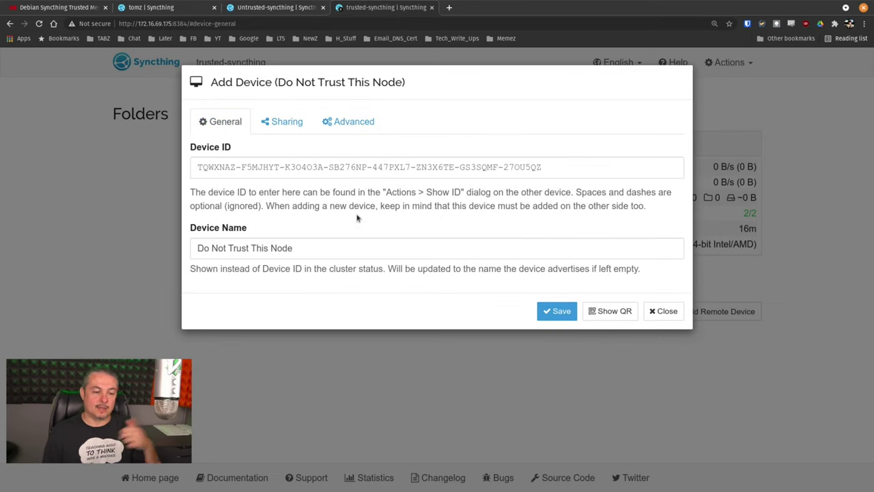
Step: Save the Do Not Trust This Node device, restart trusted-syncthing, then accept and save it on the untrusted node
click(556, 313)
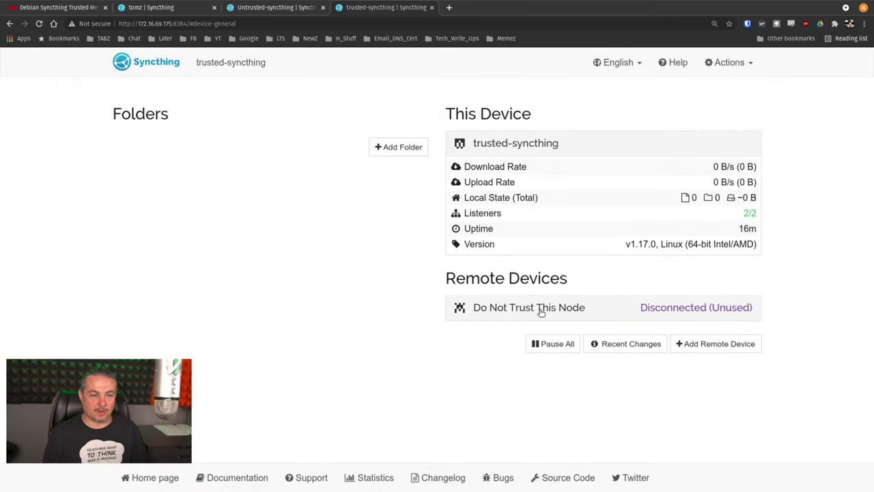
click(730, 63)
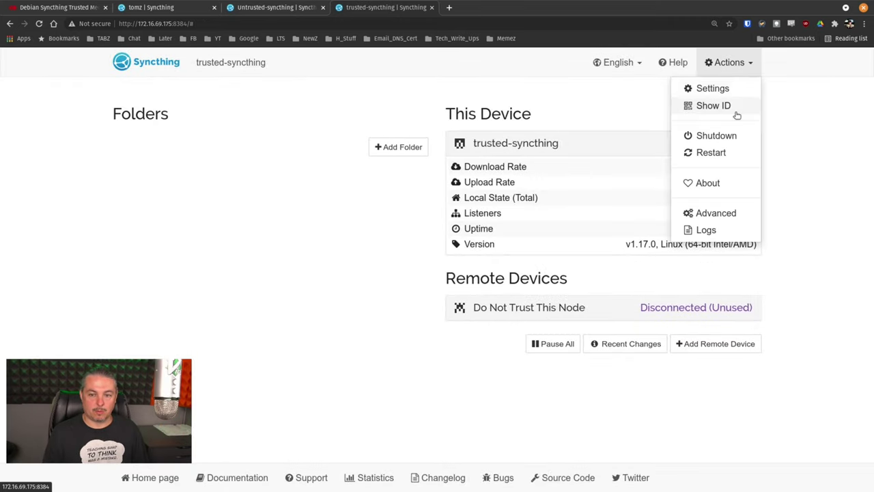
click(713, 152)
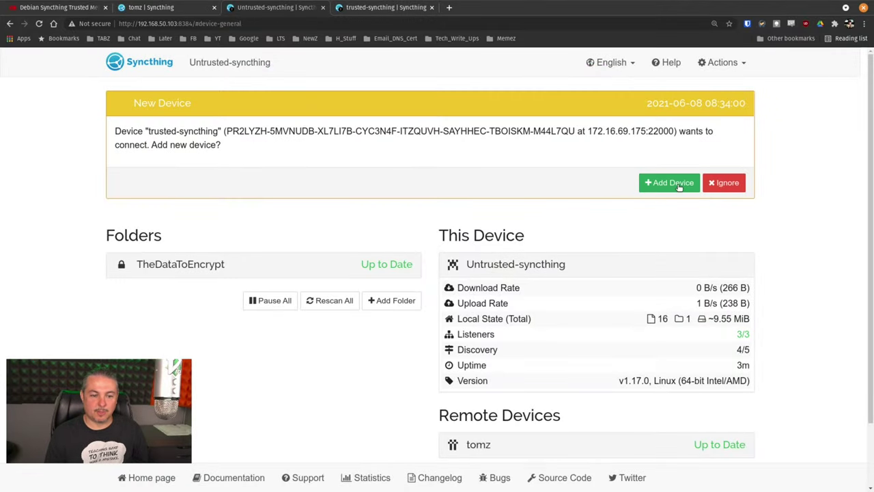
click(680, 184)
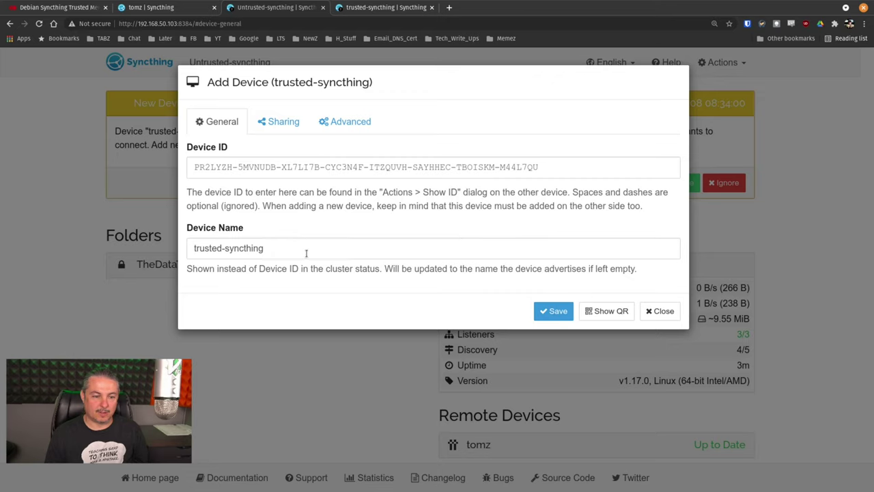
click(555, 314)
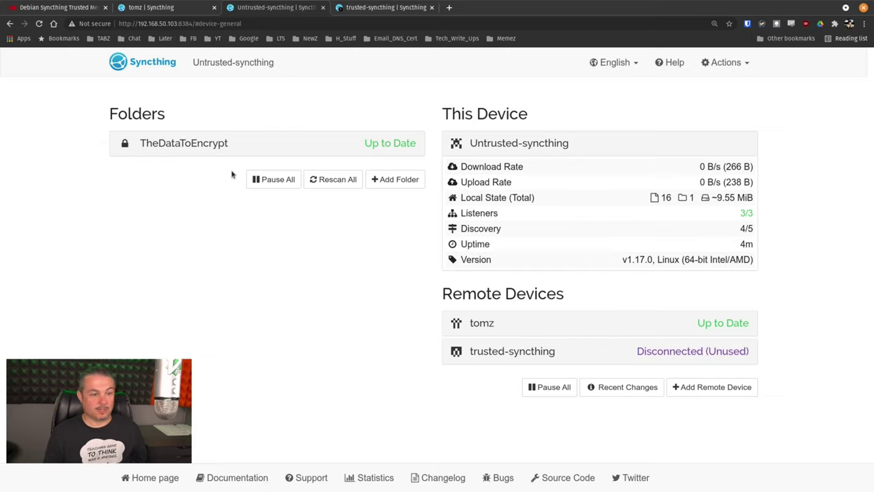
Step: Edit TheDataToEncrypt on the untrusted node to also share it with trusted-syncthing, and save
click(220, 146)
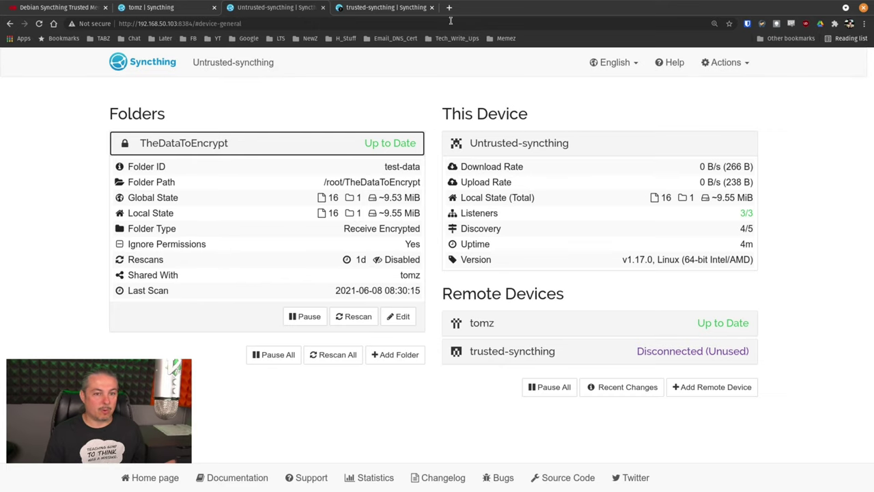
click(379, 10)
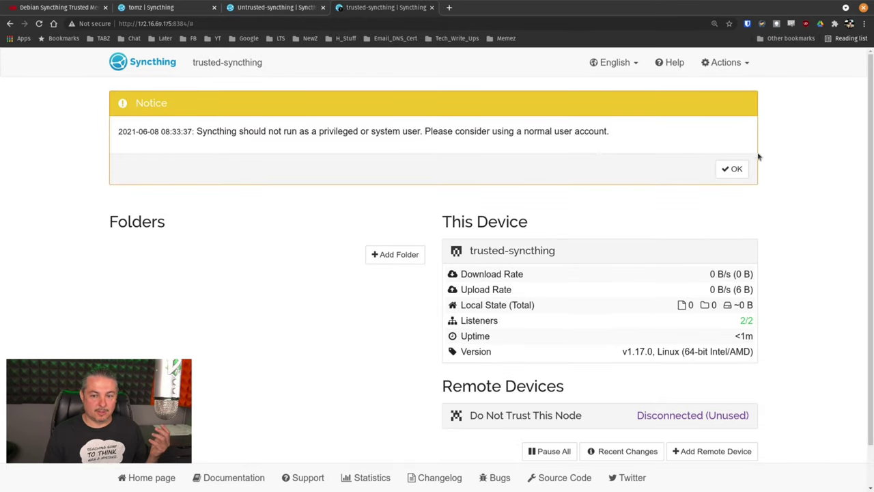
click(736, 167)
click(273, 8)
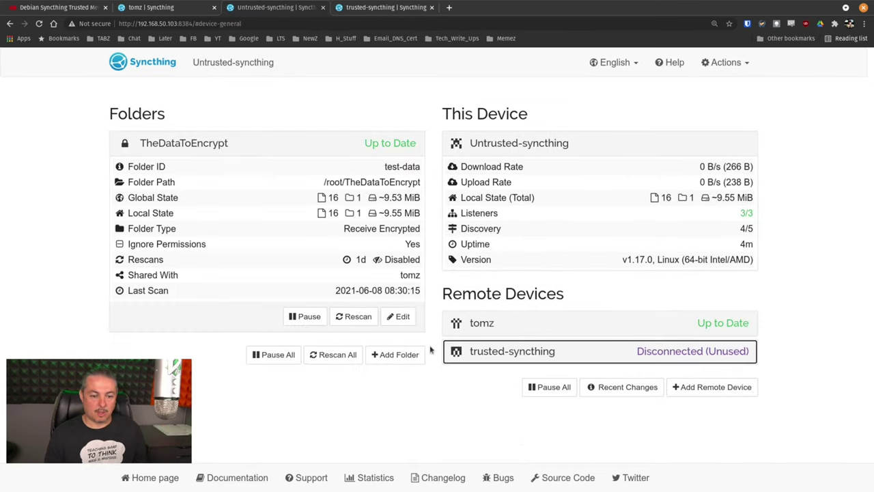
click(400, 320)
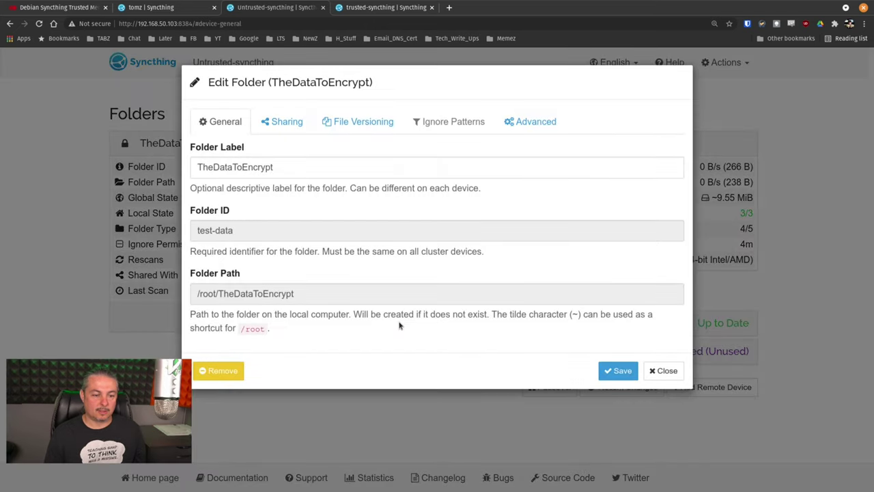
click(288, 121)
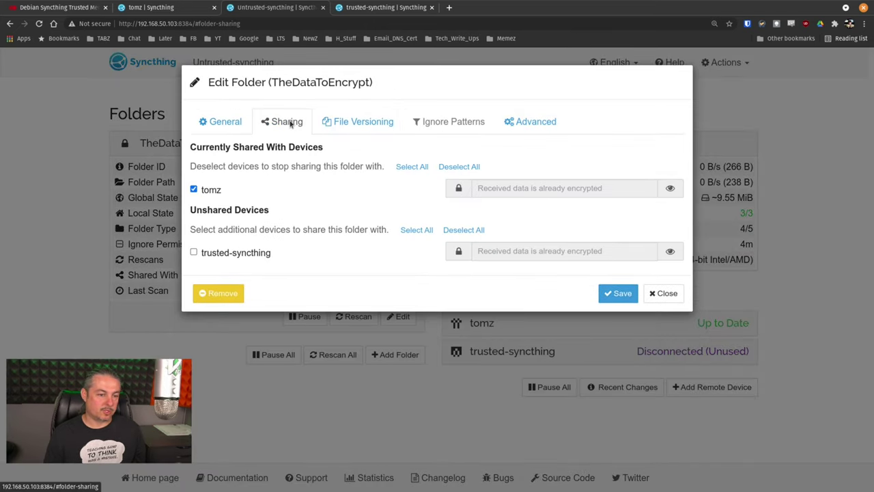
click(234, 253)
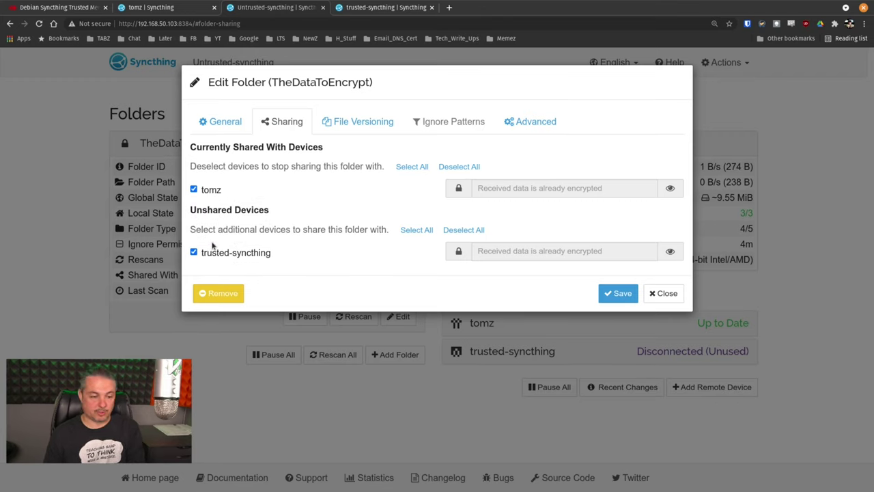
click(617, 295)
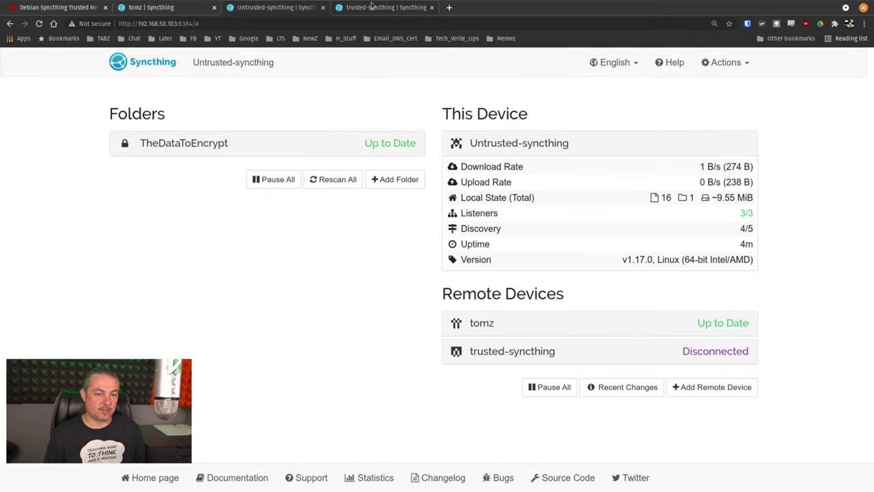
Step: Switch between the untrusted and trusted tabs until trusted-syncthing shows the TheDataToEncrypt share offer
click(372, 6)
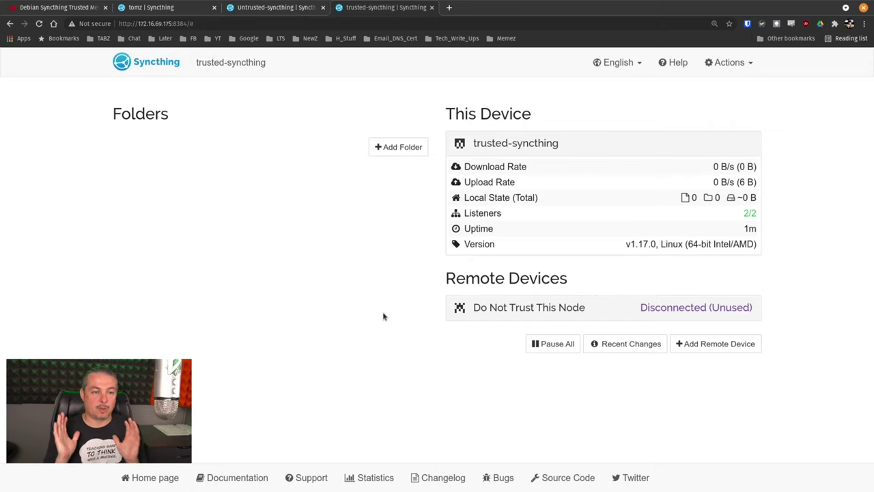
click(261, 6)
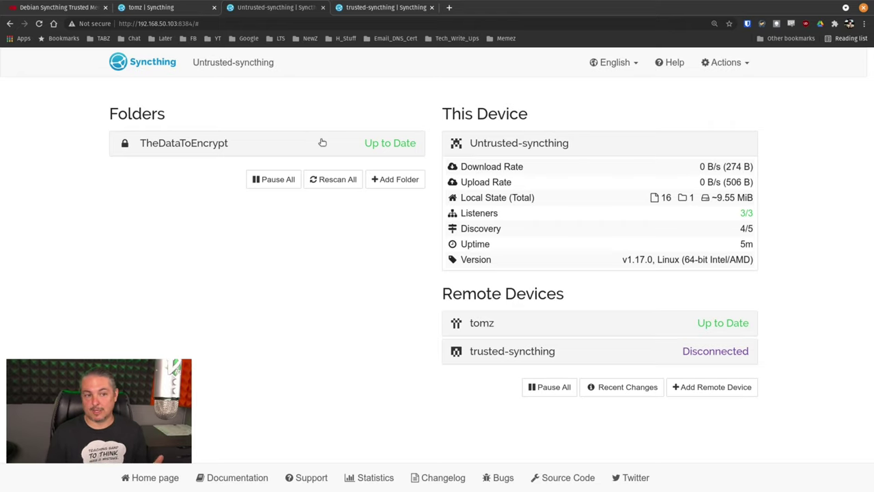
click(386, 7)
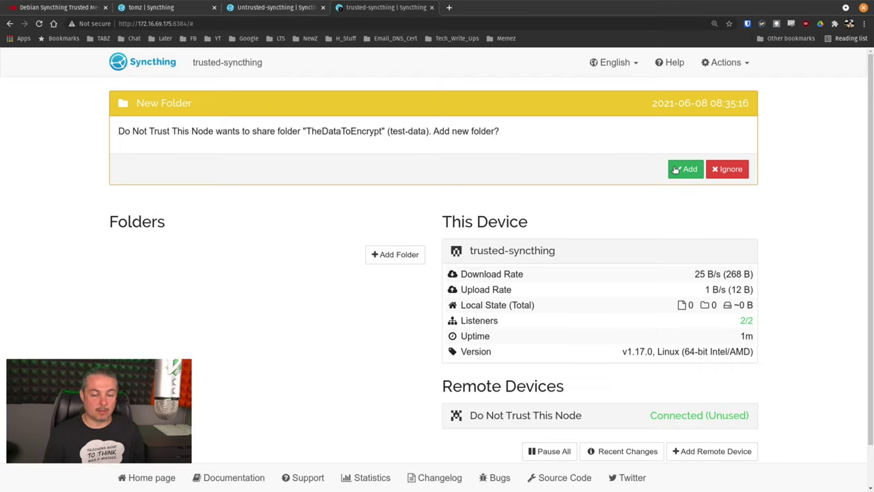
Step: Add TheDataToEncrypt on trusted-syncthing, giving Do Not Trust This Node an encryption password, and save
click(677, 169)
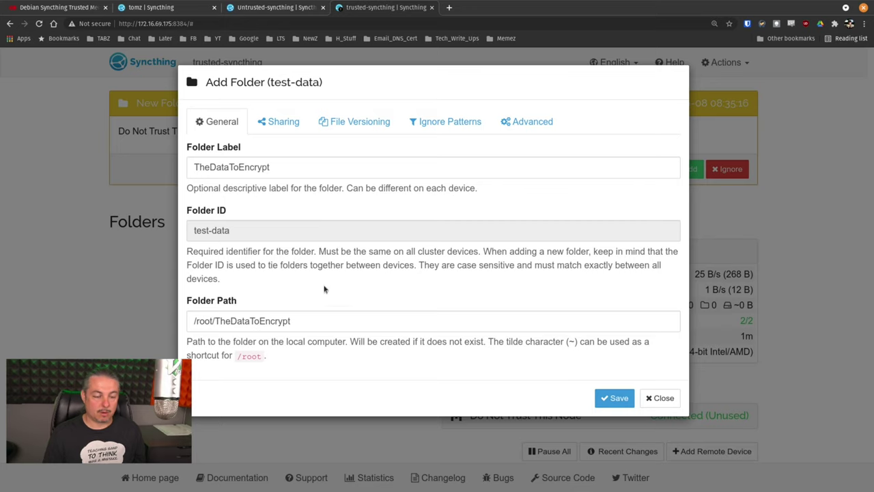
click(283, 124)
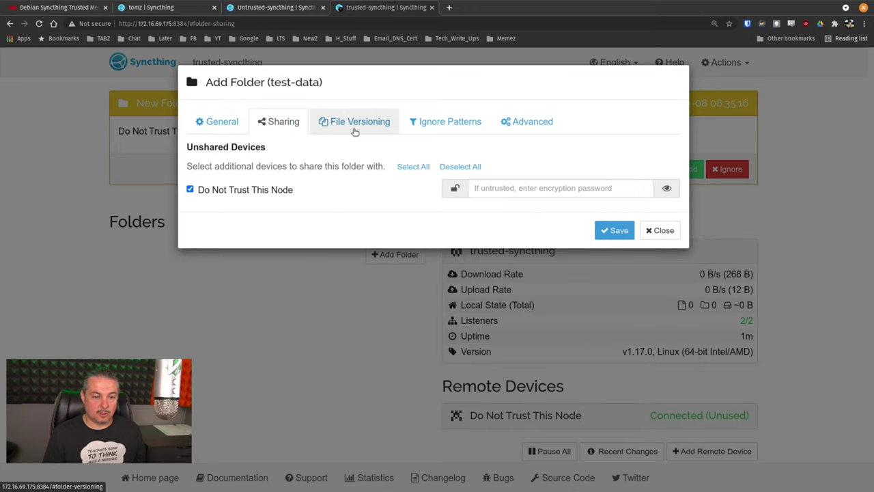
click(545, 190)
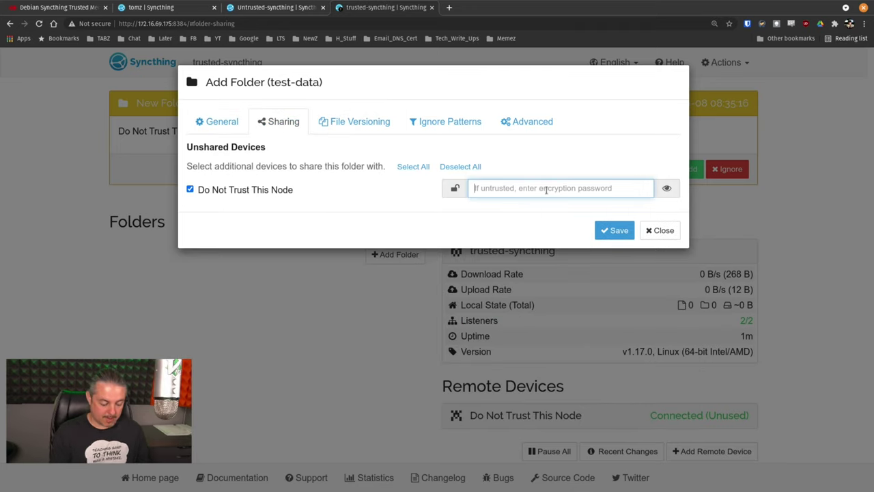
text(••)
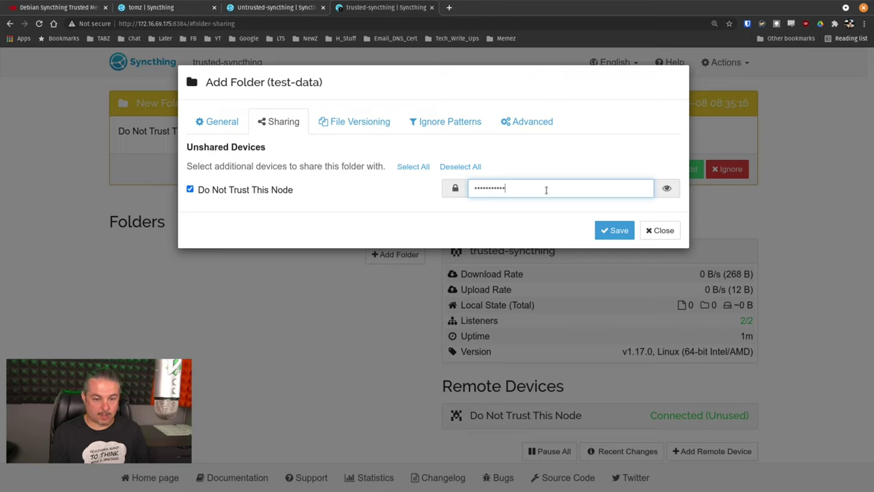
click(673, 187)
click(661, 193)
double_click(578, 194)
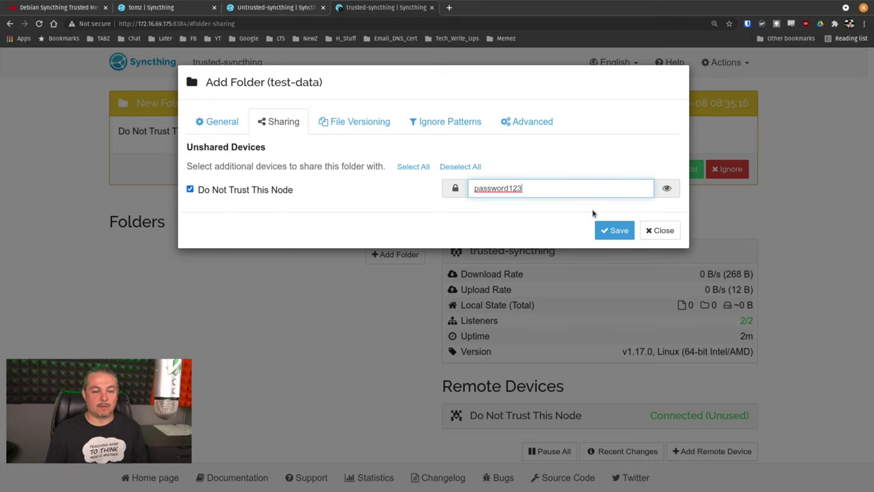
click(608, 230)
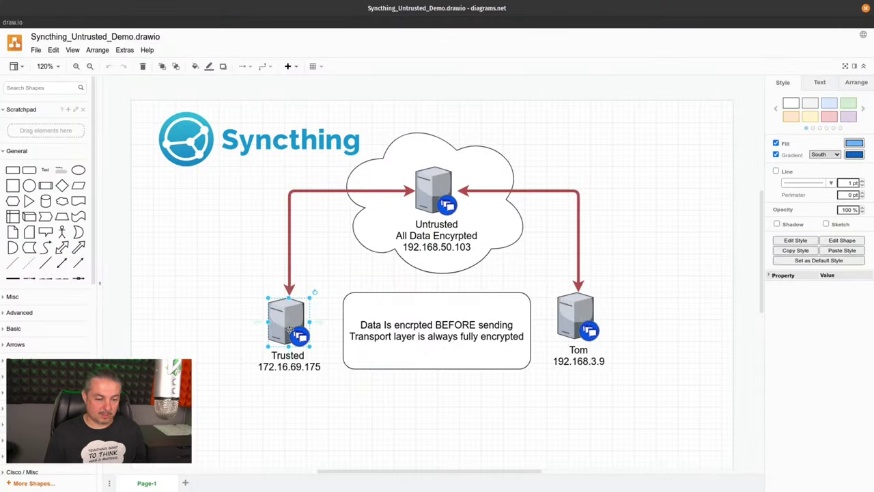
Step: Point out the Tom, Trusted and Untrusted servers in the Syncthing_Untrusted_Demo diagram
click(223, 325)
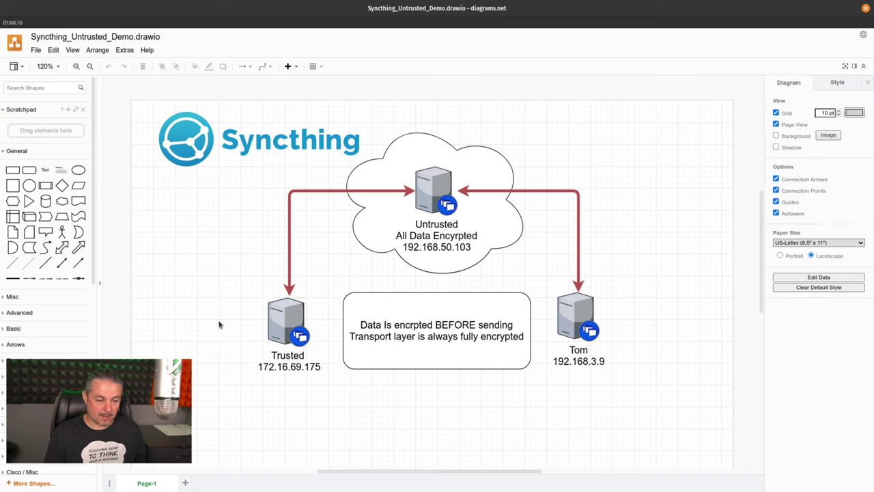
click(591, 323)
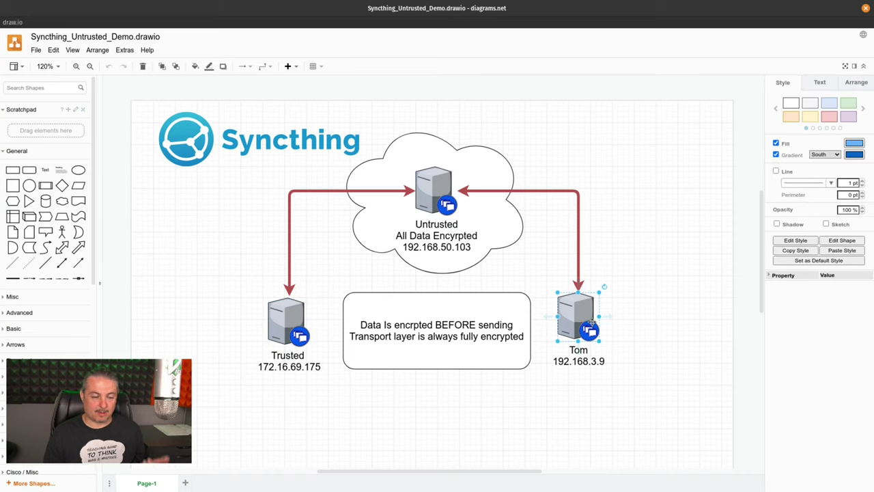
click(288, 324)
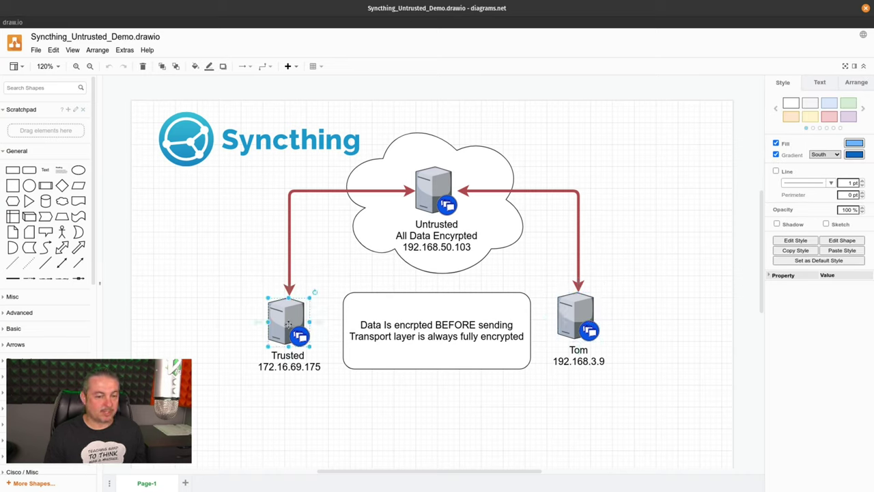
click(436, 184)
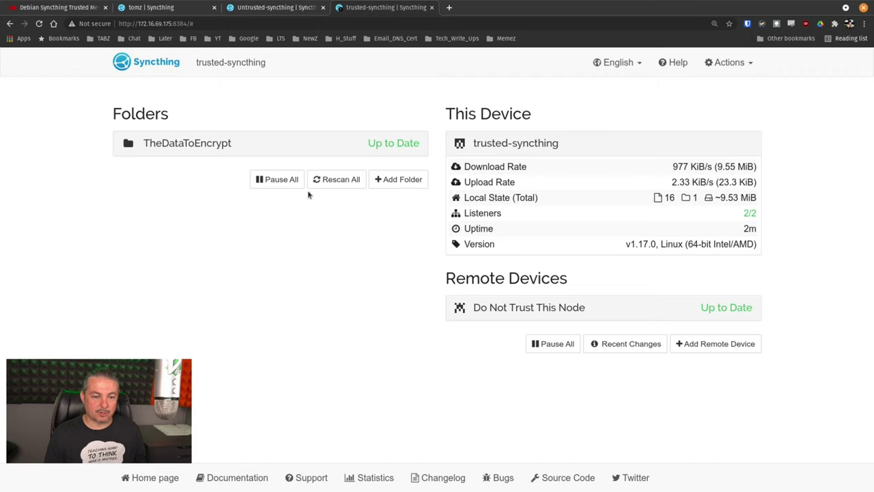
Step: Scroll through trusted-syncthing's Recent Changes list of received files, then close it
click(618, 344)
scroll(435, 219, down, 5)
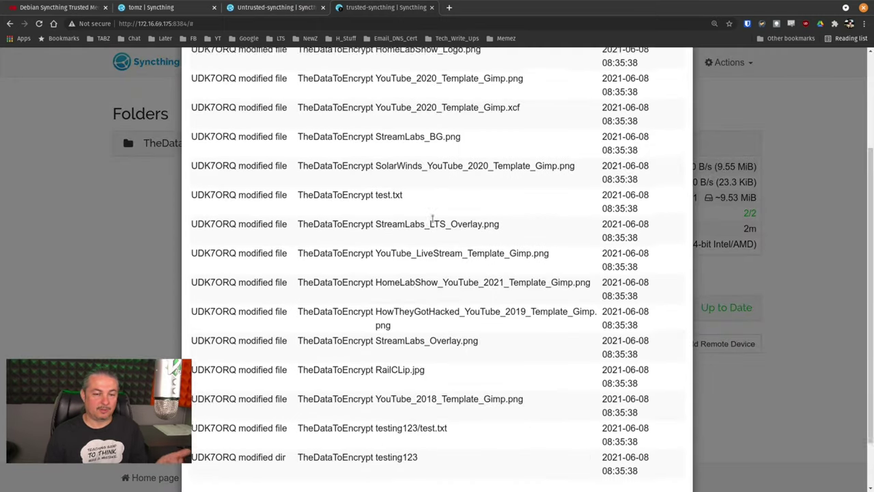
scroll(433, 222, up, 5)
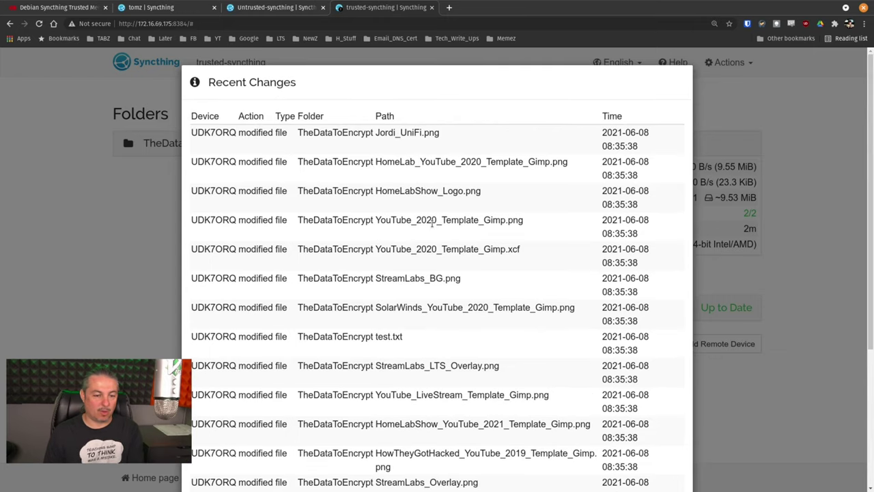
key(Escape)
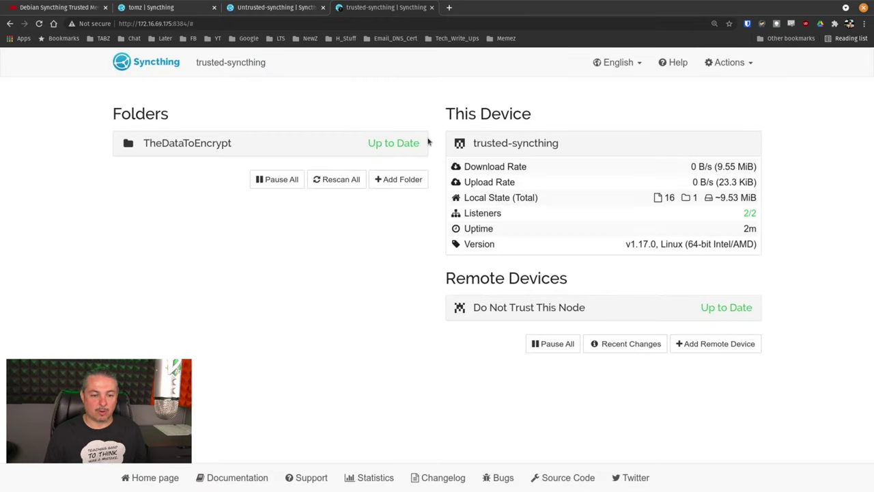
Step: In the trusted node's shell, enter TheDataToEncrypt and list its decrypted files like test.txt and testing123
key(alt+Tab)
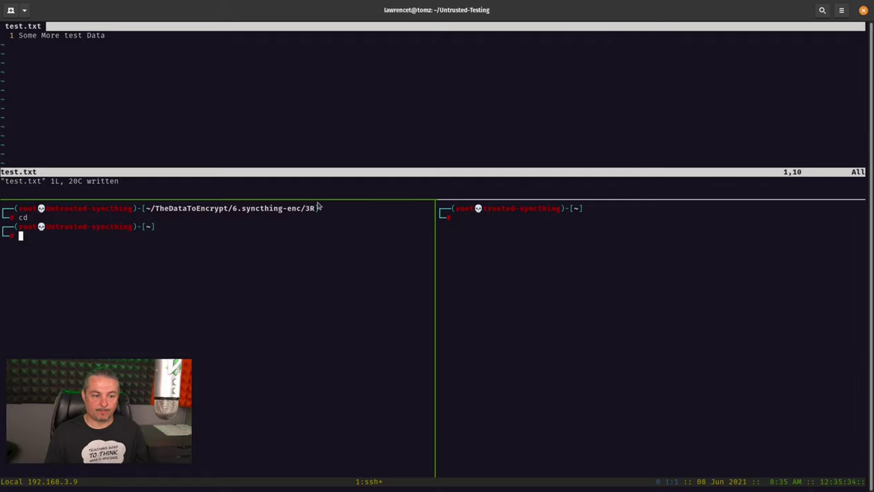
click(654, 322)
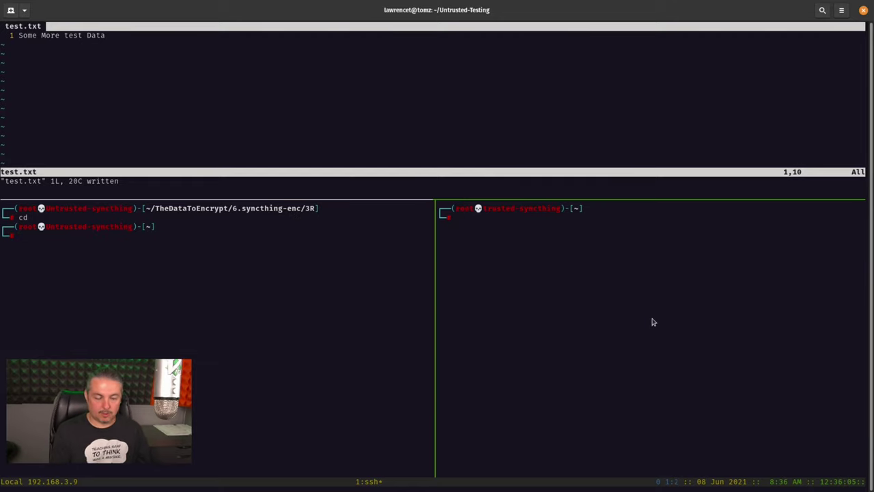
text(ls)
key(Return)
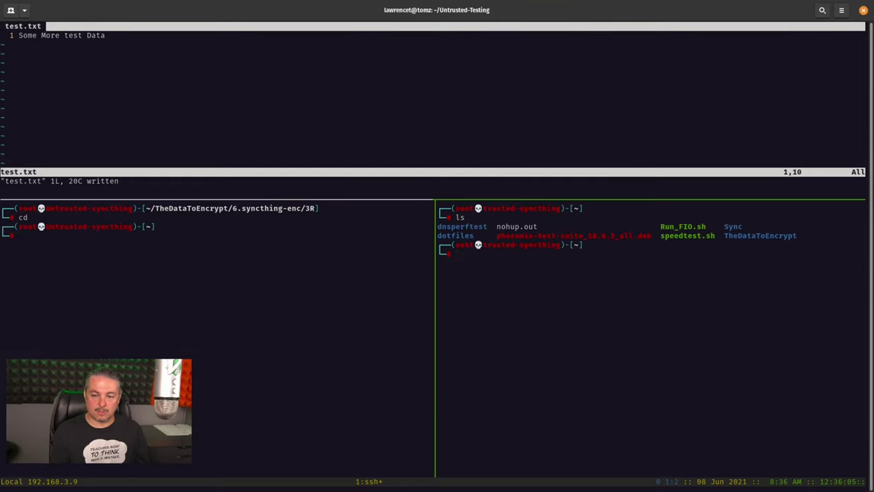
text(cd T)
key(Tab)
key(Return)
text(ls)
key(Return)
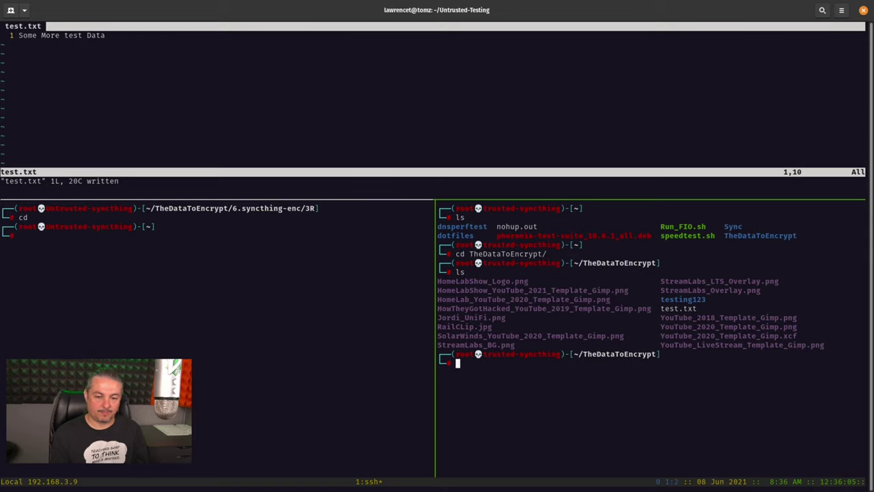
Step: Prepend 'Editing from the other trusted Node' to test.txt in vim and save it
text(vim test.txt)
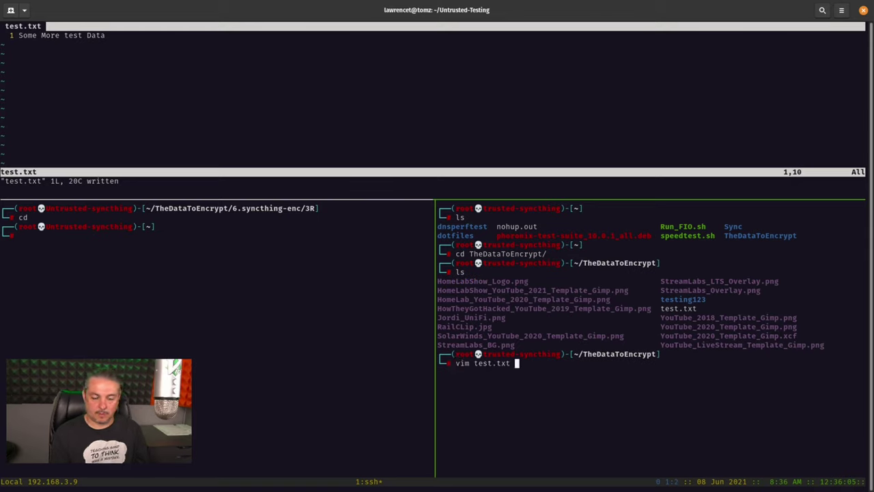
key(Return)
text(i)
text(Editing from )
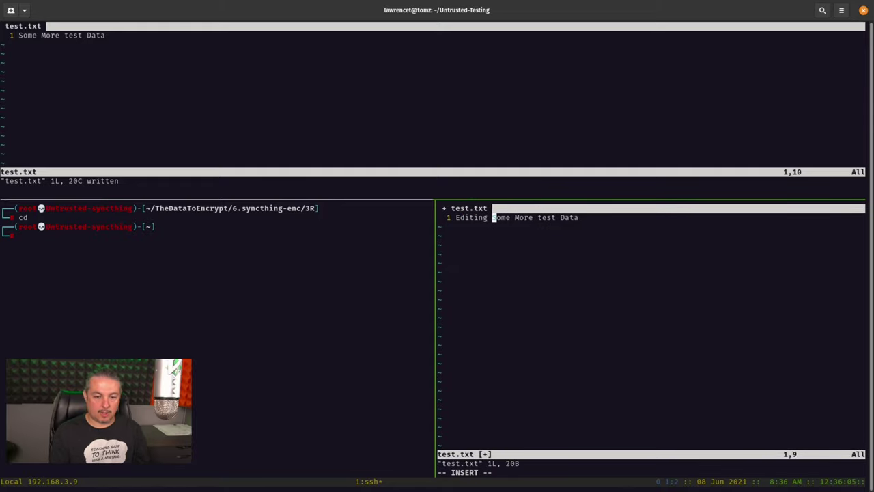
text(the other tr)
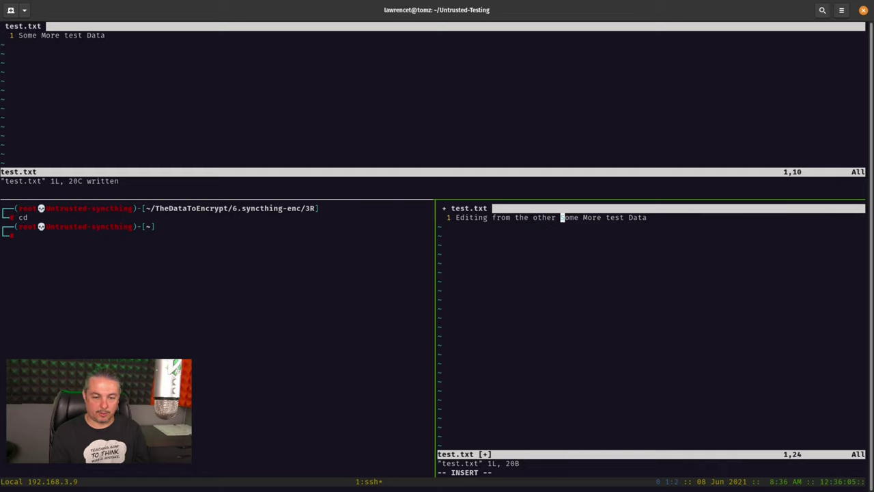
text(usted Nod)
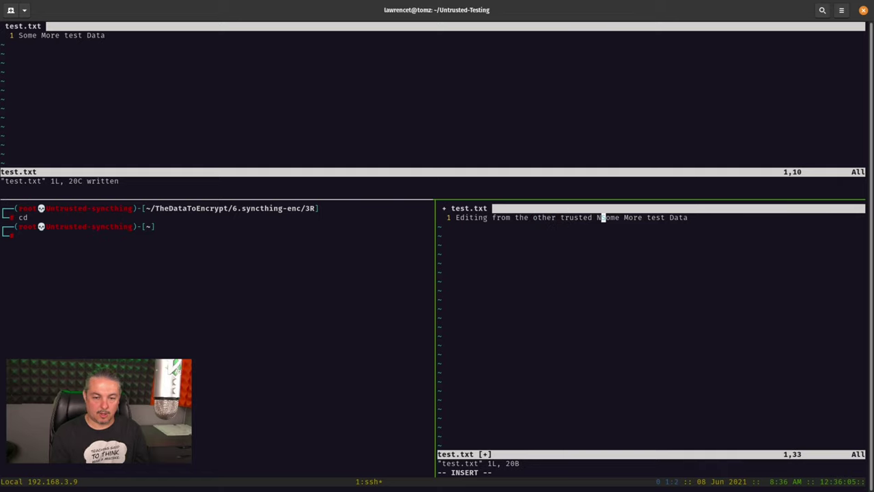
text(e)
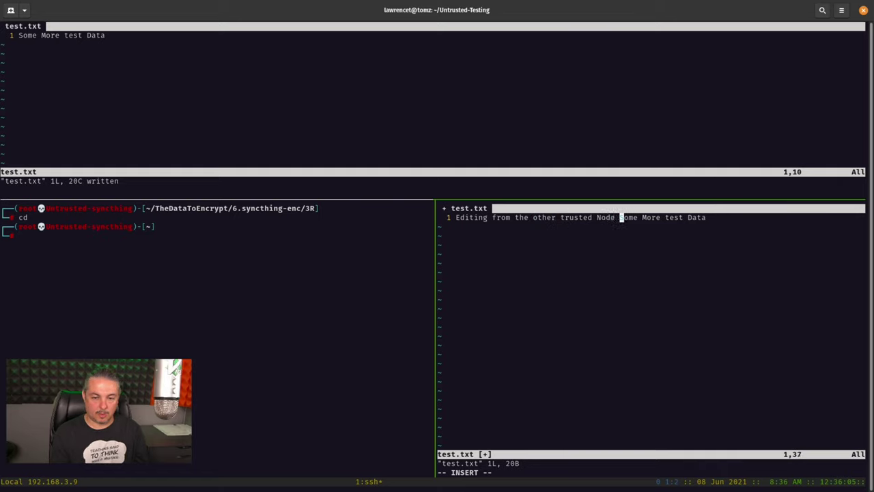
key(Escape)
text(:wq)
key(Return)
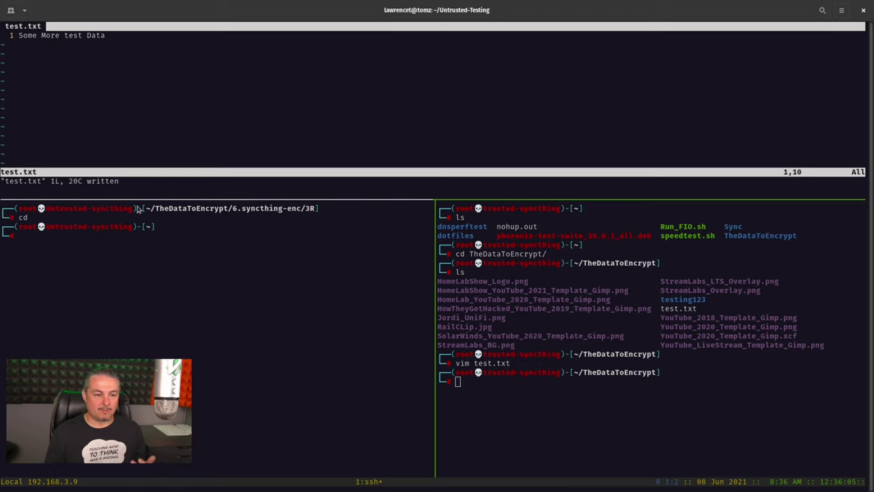
Step: View the untrusted node's Recent Changes: only an encrypted file path from an unknown device
click(195, 279)
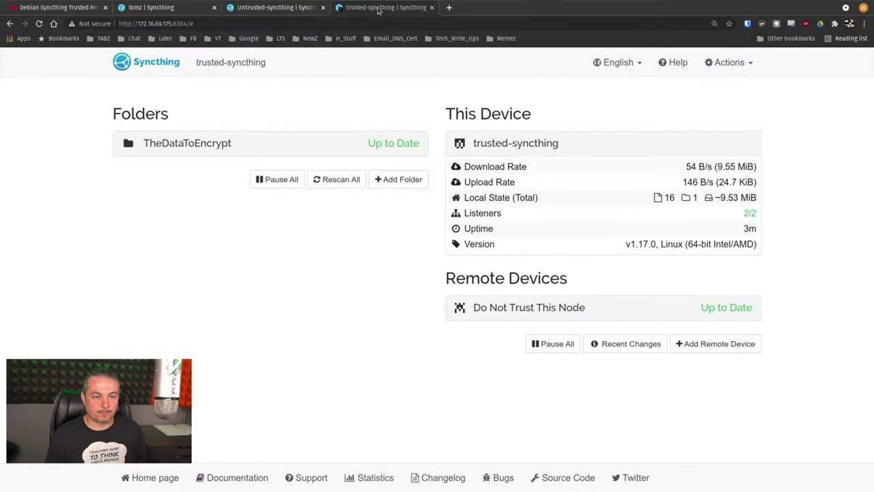
click(275, 7)
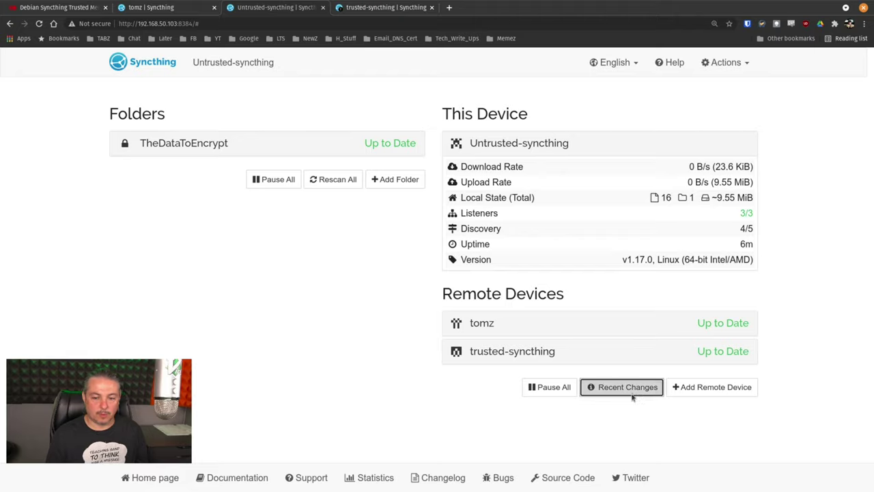
click(627, 386)
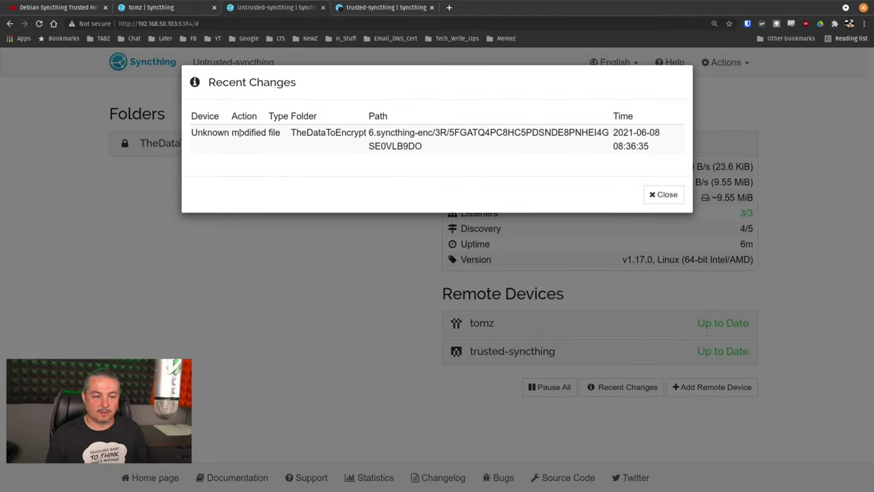
key(Escape)
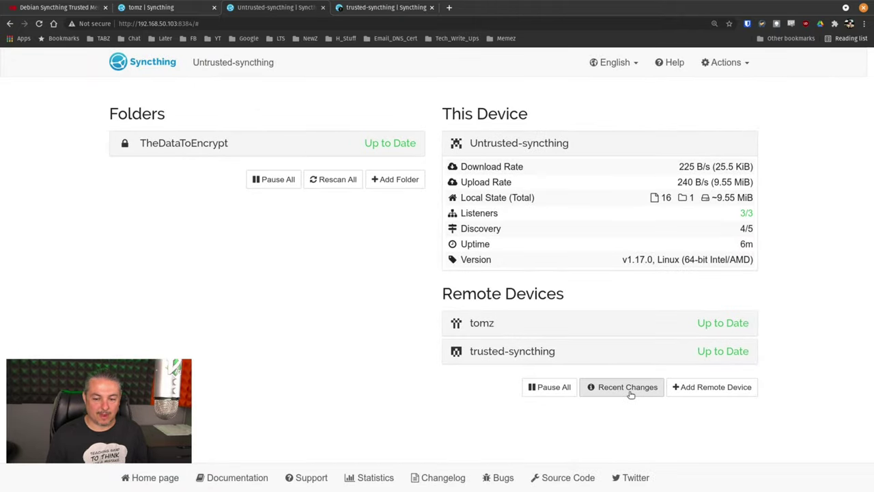
click(628, 387)
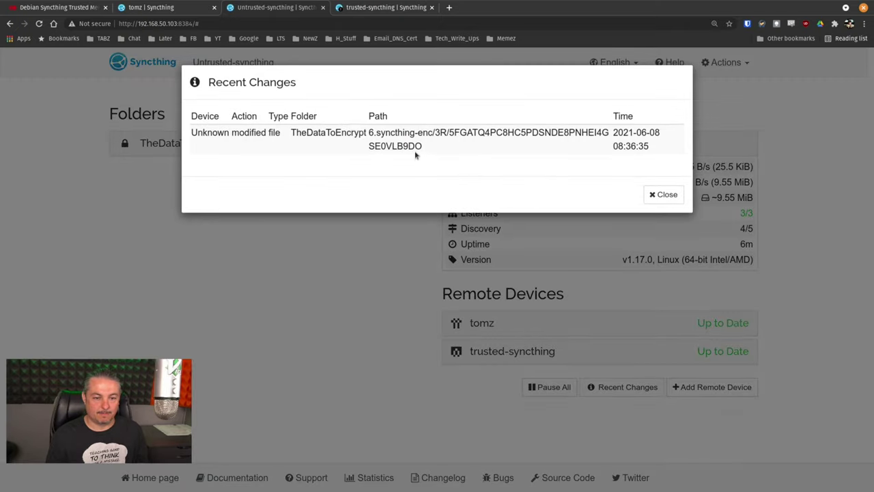
key(Escape)
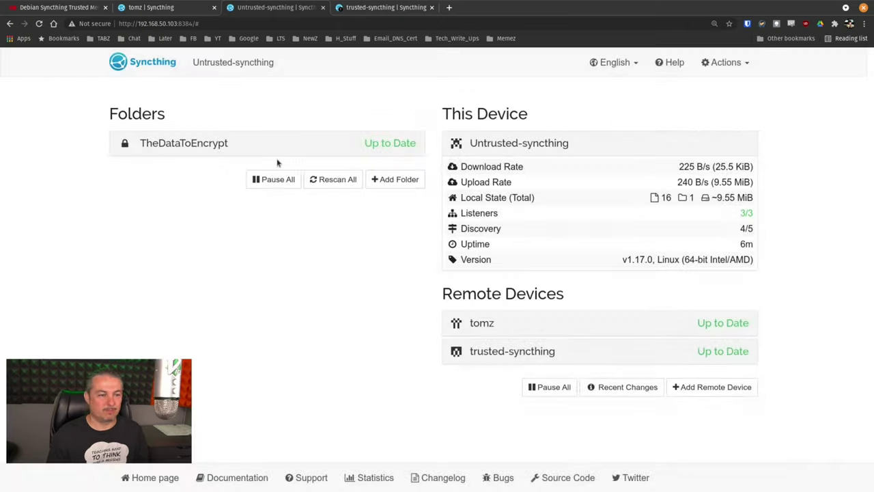
Step: Check tomz's Recent Changes and compare device names to confirm the other trusted device modified test.txt
click(169, 7)
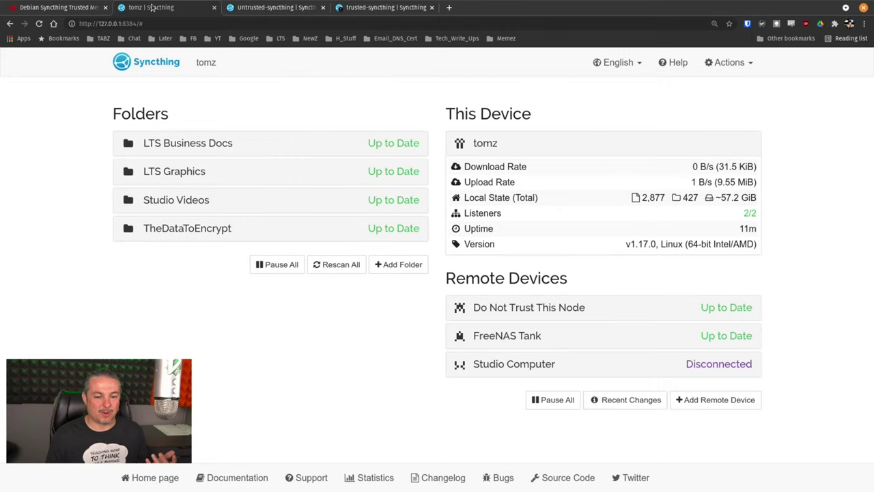
click(633, 400)
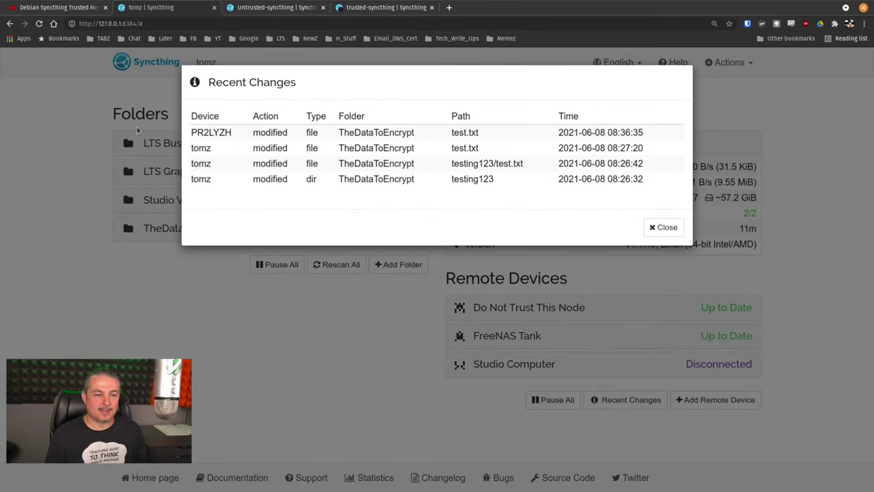
double_click(206, 132)
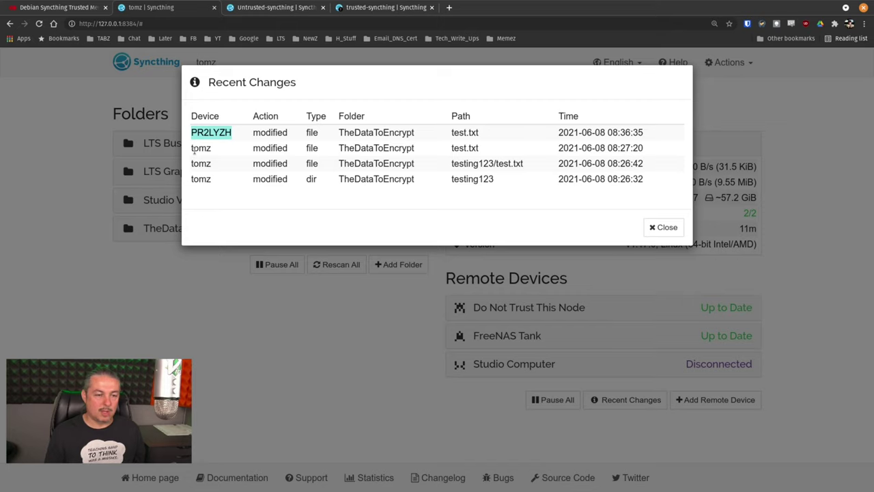
double_click(207, 147)
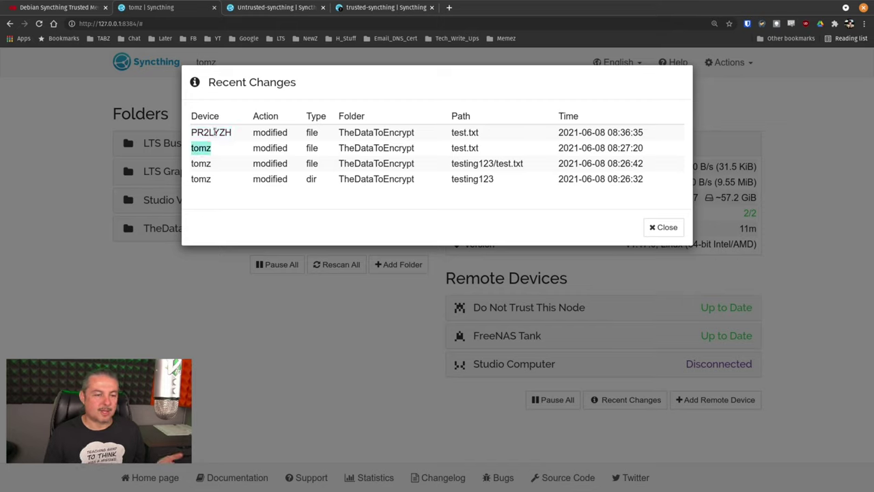
click(215, 132)
double_click(216, 132)
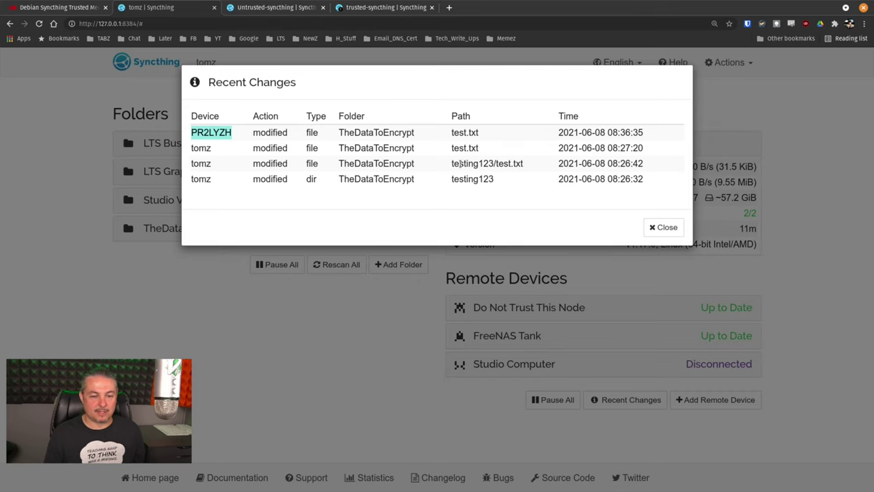
key(Escape)
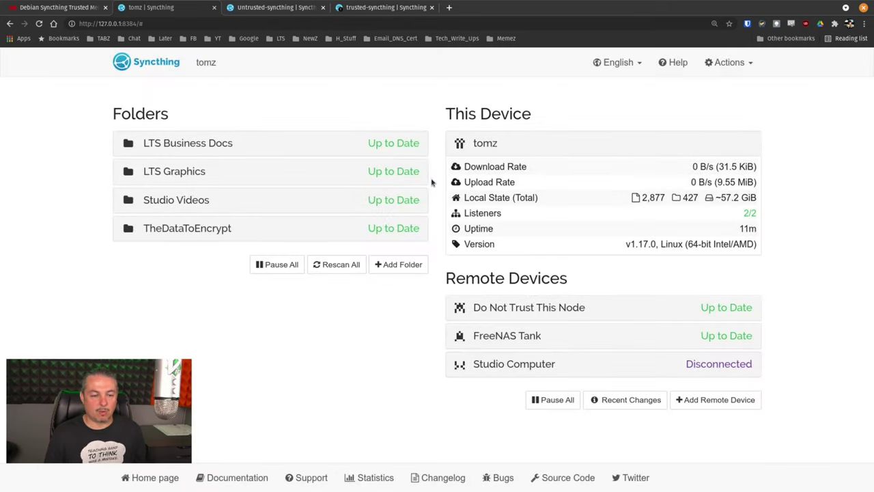
Step: Reopen test.txt in vim to confirm the other trusted node's edit arrived, then quit vim
key(alt+Tab)
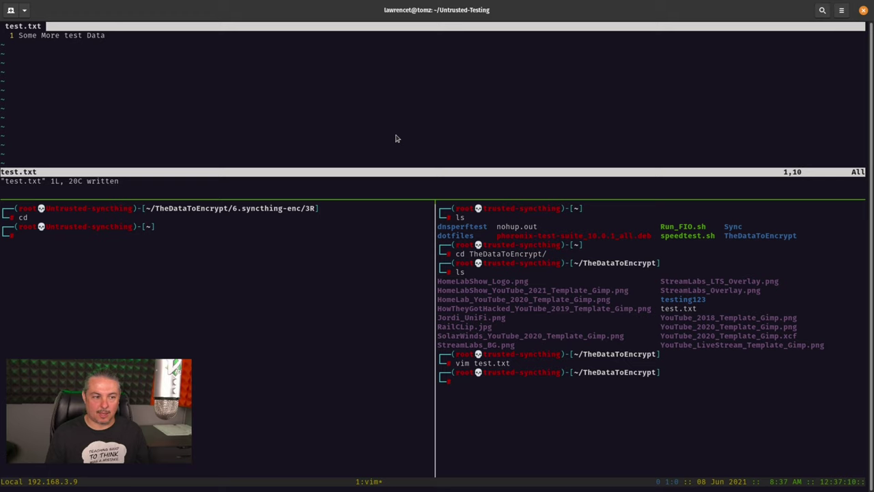
text(:q!)
key(Return)
key(Up)
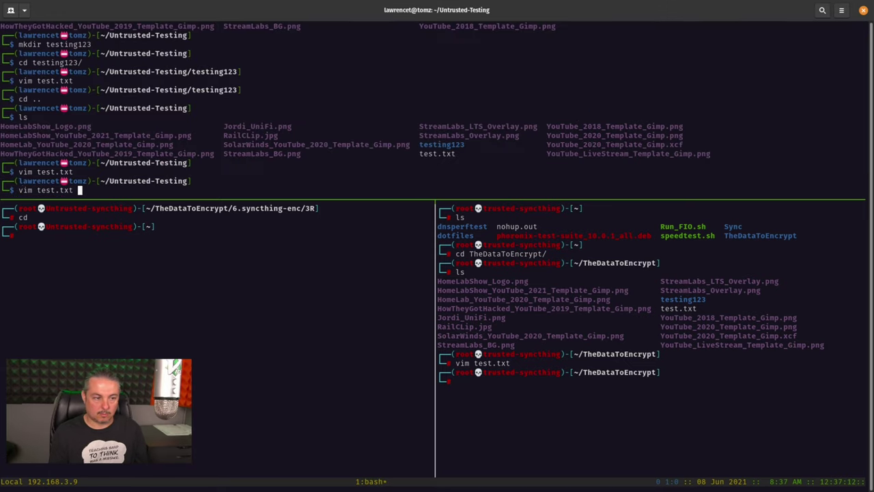
key(Return)
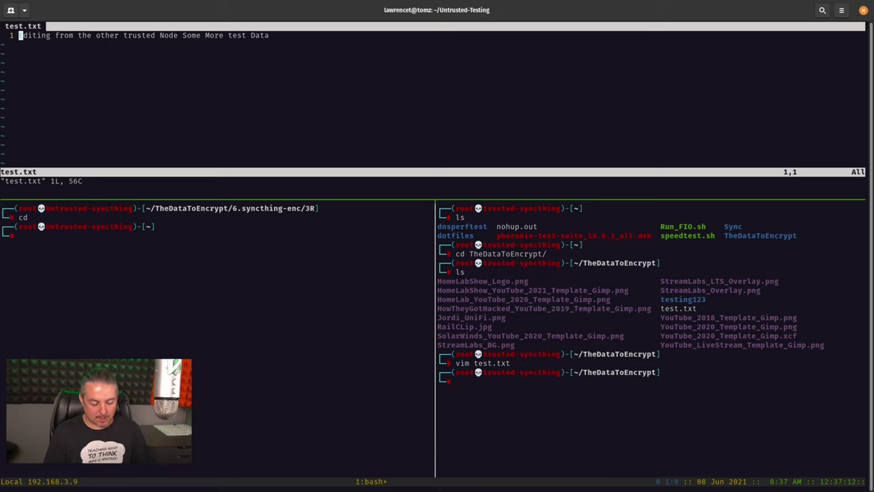
text(:q!)
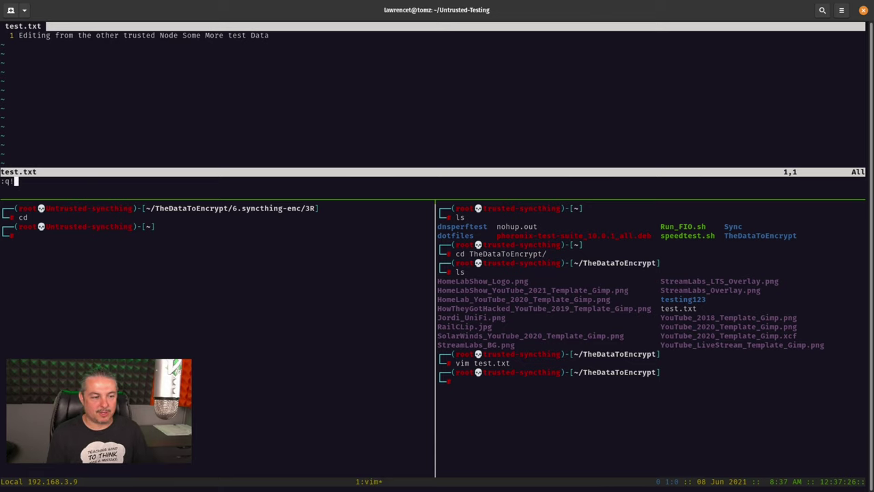
key(Return)
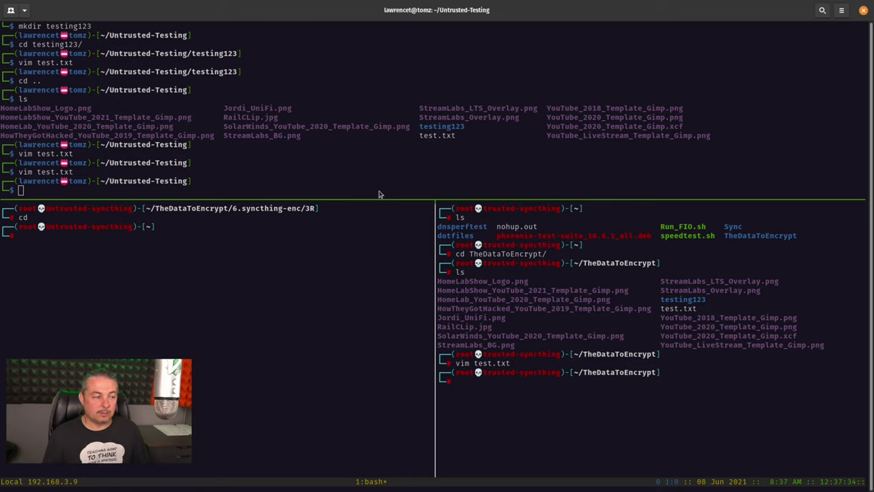
key(alt+Tab)
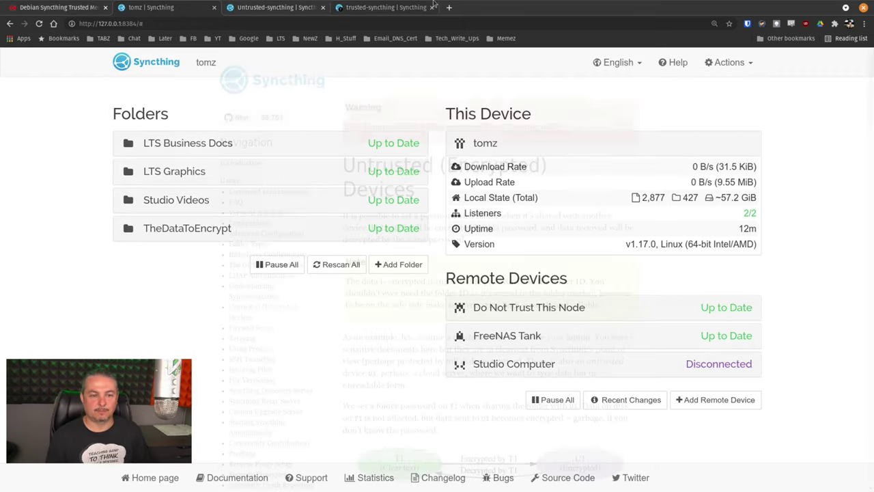
Step: Highlight the docs page's beta warning and its example config.xml encryptionPassword 'foo' line
drag(345, 127, 572, 131)
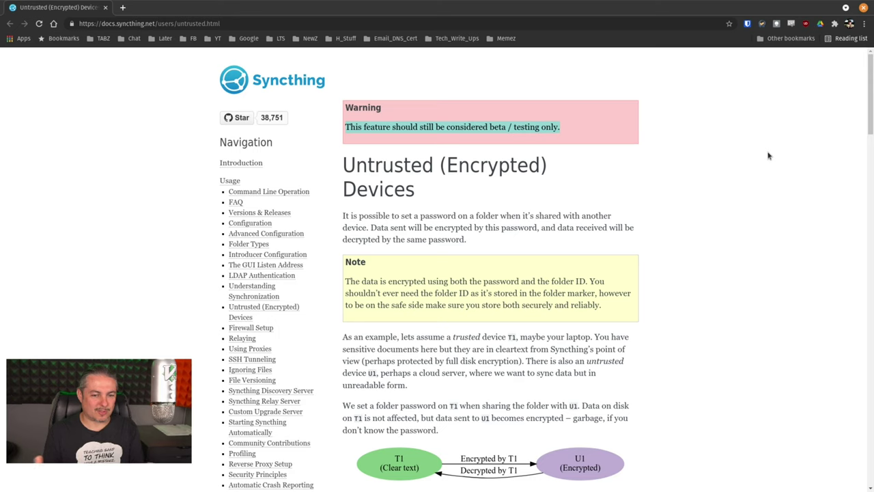
scroll(770, 164, down, 6)
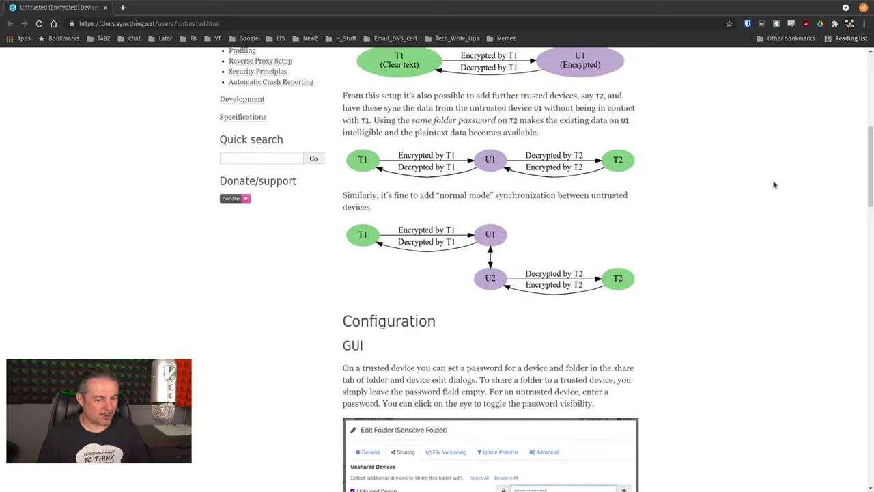
scroll(774, 185, down, 9)
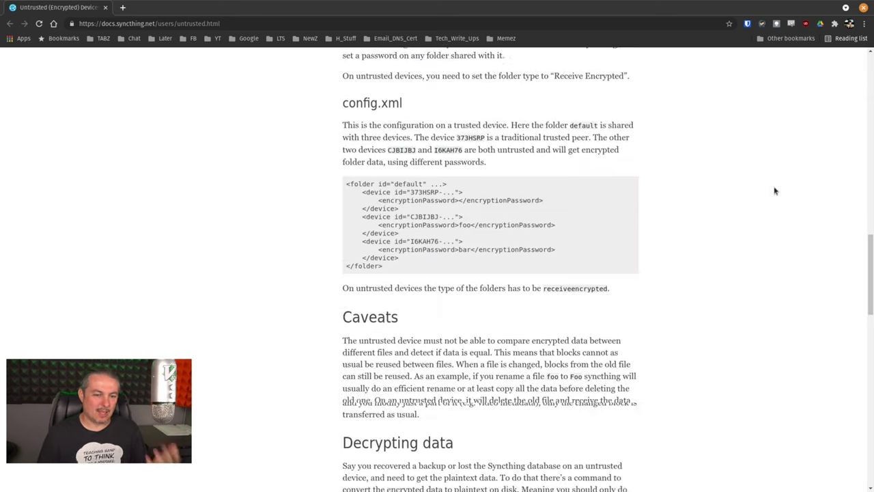
scroll(775, 191, down, 3)
scroll(775, 190, up, 5)
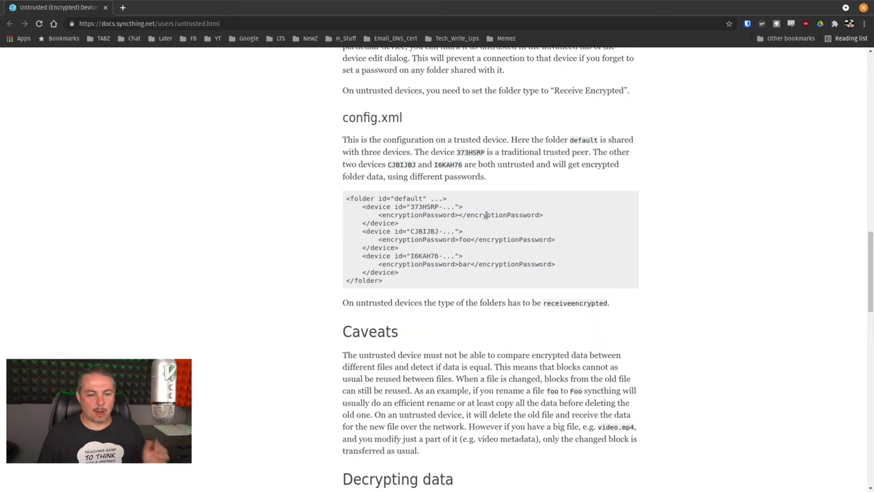
drag(377, 239, 564, 243)
scroll(564, 243, down, 1)
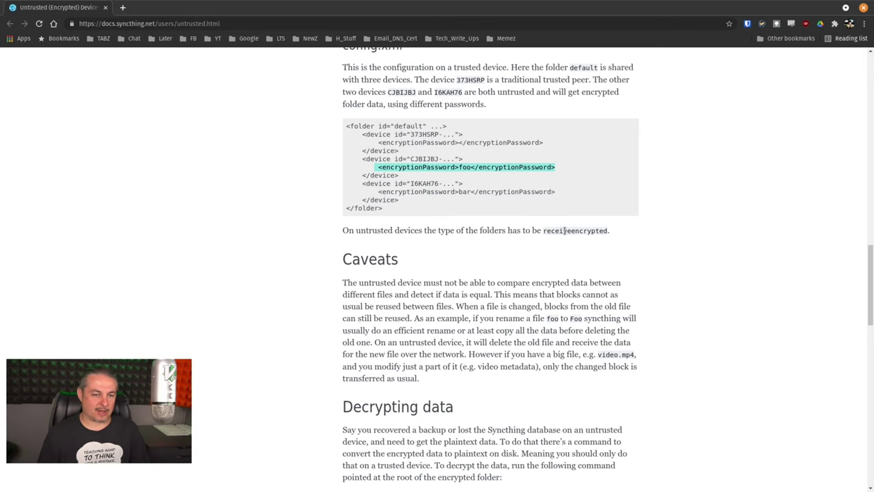
scroll(564, 230, down, 2)
scroll(564, 229, down, 3)
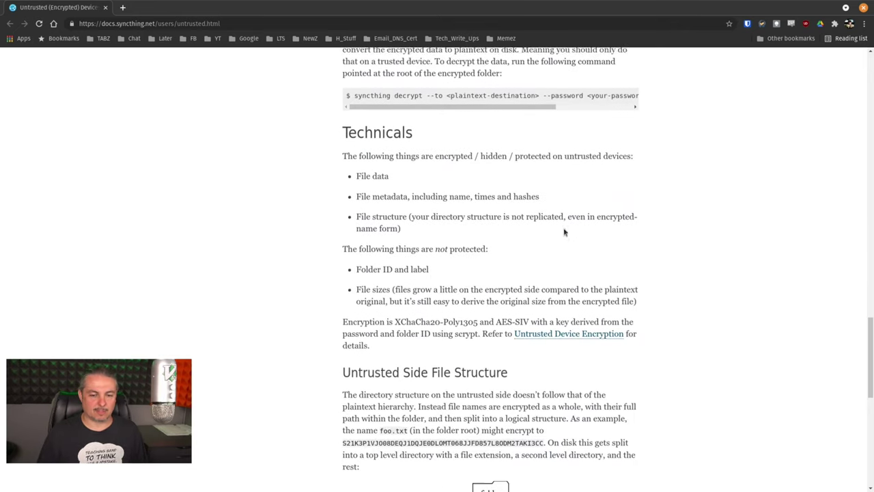
key(alt+Tab)
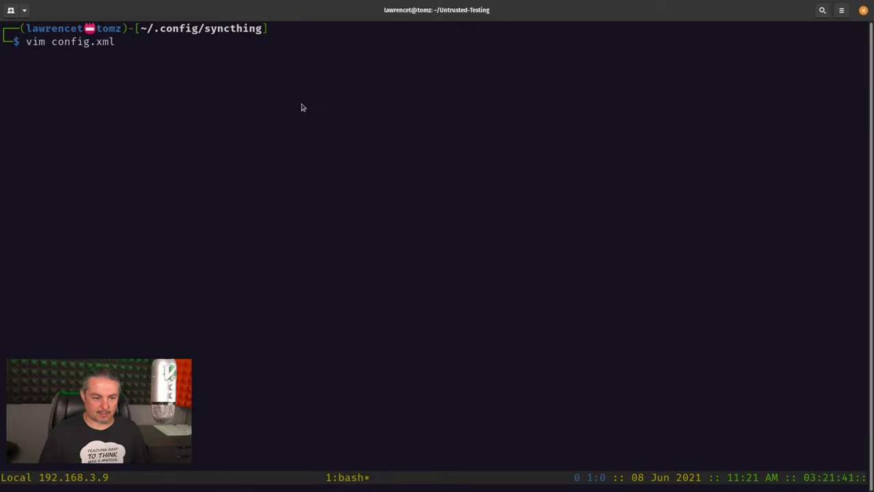
Step: Open config.xml in vim at TheDataToEncrypt's plain-text encryptionPassword on line 113
key(Return)
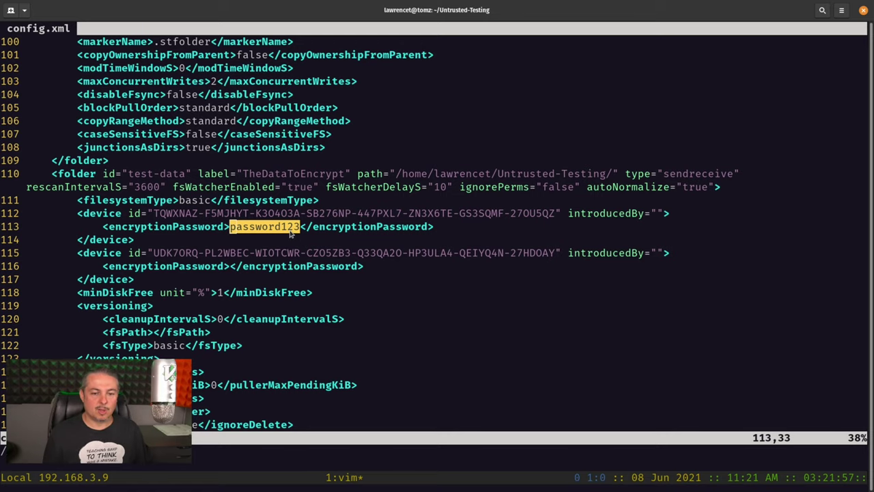
key(alt+Tab)
Step: Scroll the Untrusted (Encrypted) Devices docs page back up to its beginning
scroll(566, 221, down, 5)
scroll(734, 332, down, 2)
scroll(744, 377, up, 15)
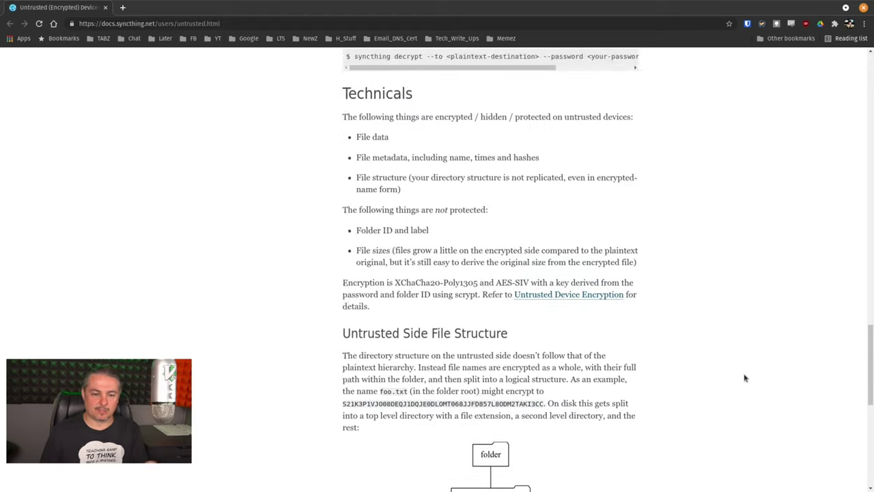
scroll(745, 378, up, 15)
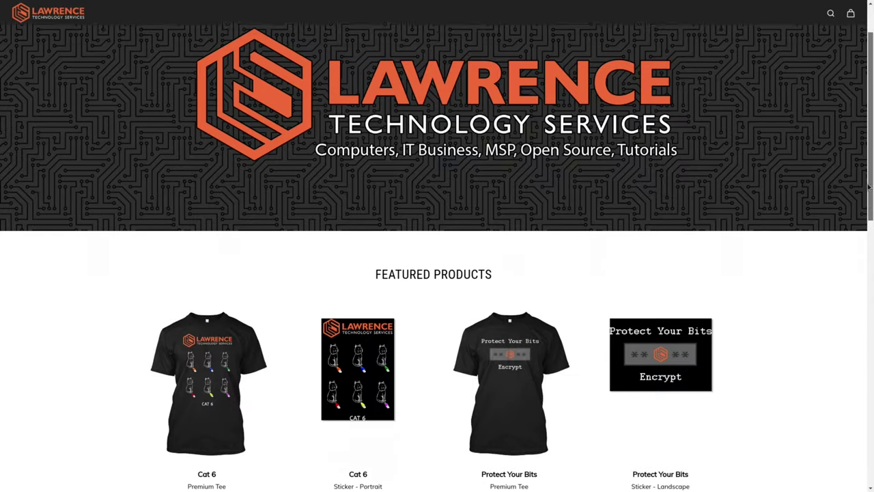
Step: Open the forum topic DNS Malware Filtering Compared from search and scroll through its replies
drag(869, 190, 859, 271)
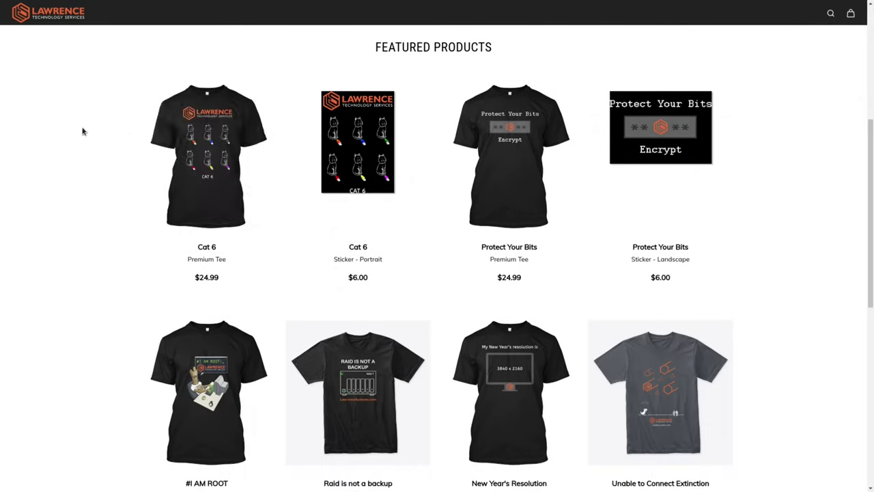
click(216, 145)
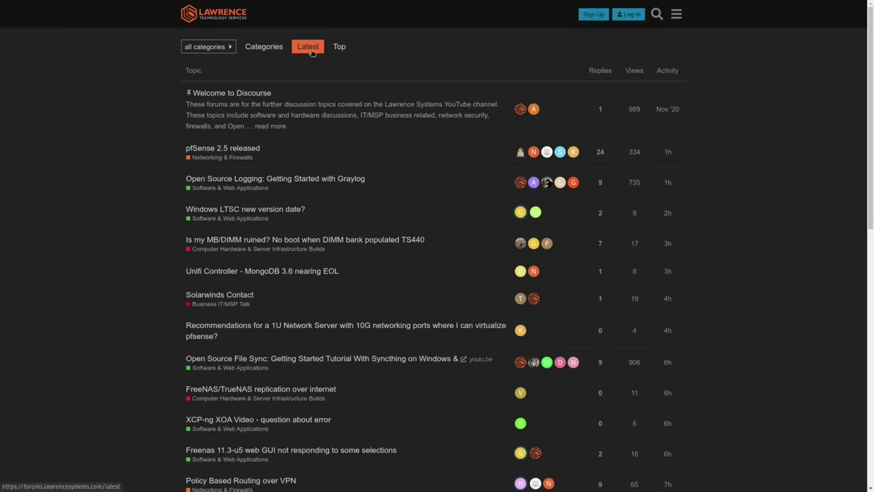
click(657, 13)
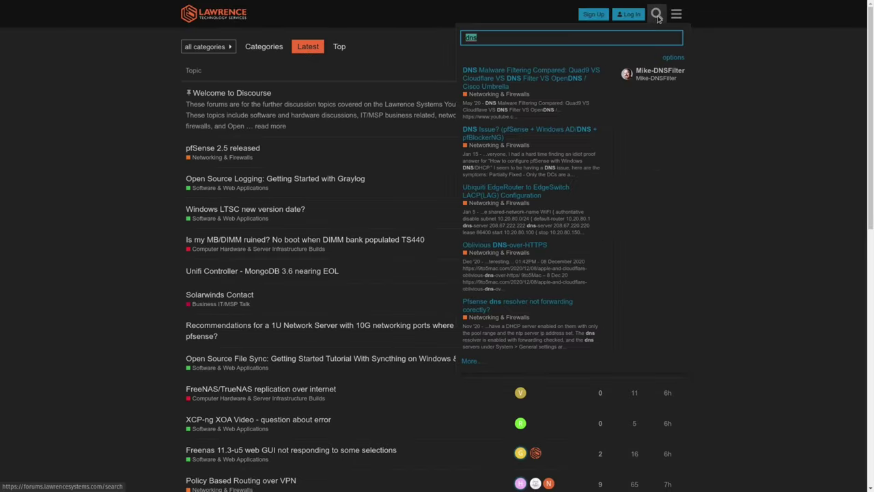
click(552, 73)
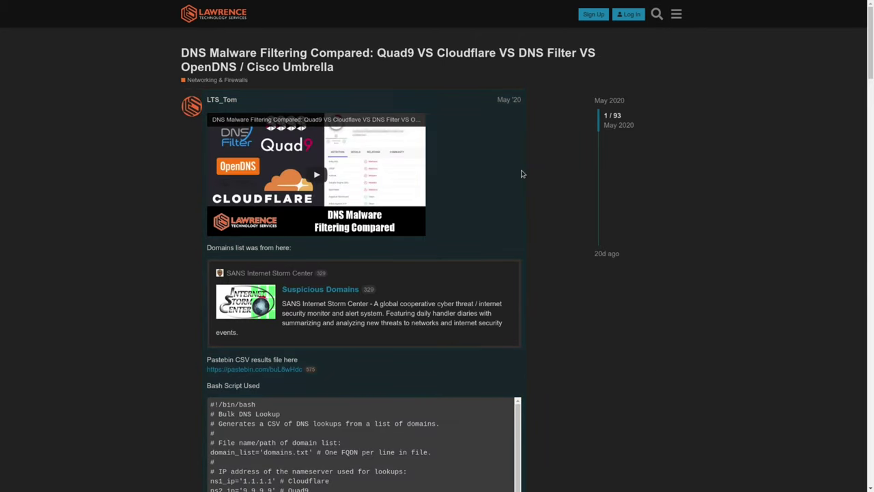
scroll(558, 169, down, 7)
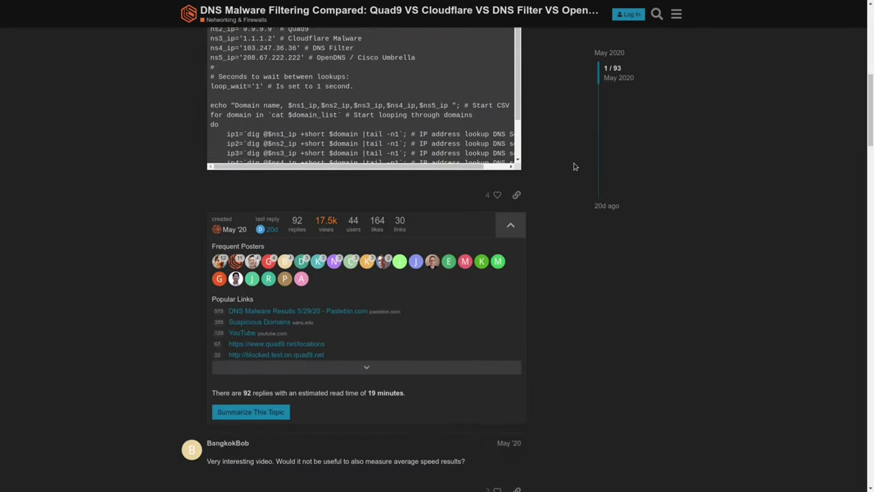
scroll(577, 166, down, 6)
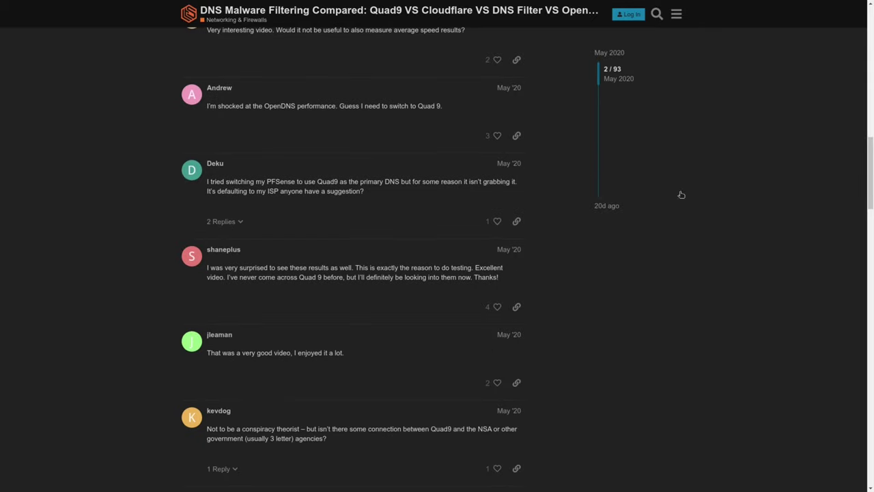